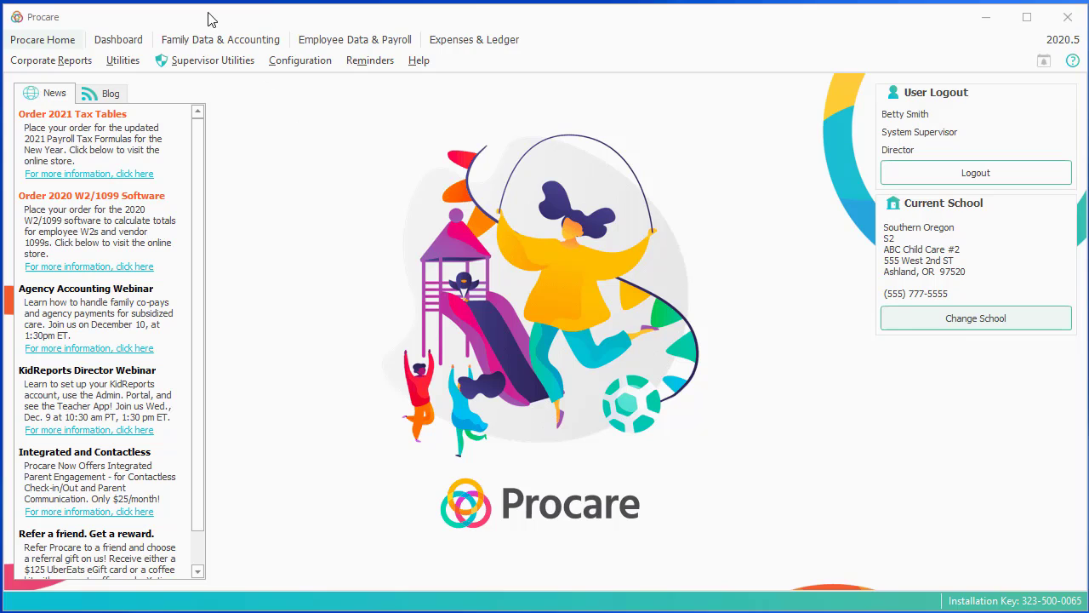
- Open the Family Data & Accounting area, which shows an empty account list for the current school
{"action": "left_click", "coordinate": [209, 40]}
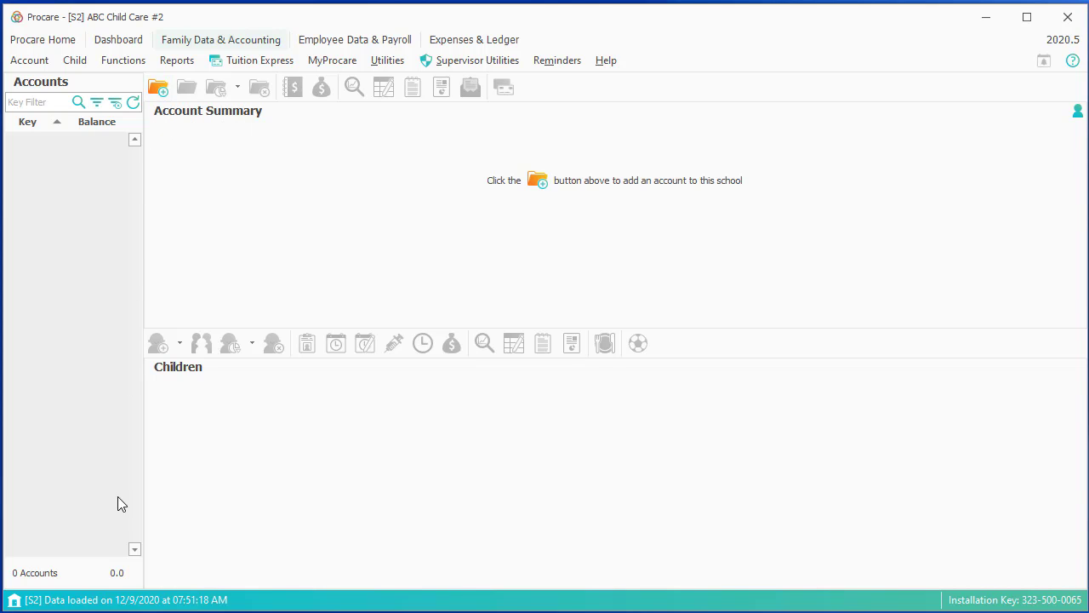
- Switch the school to ABC Child Care #1 to load its 40 family accounts
{"action": "left_click", "coordinate": [114, 602]}
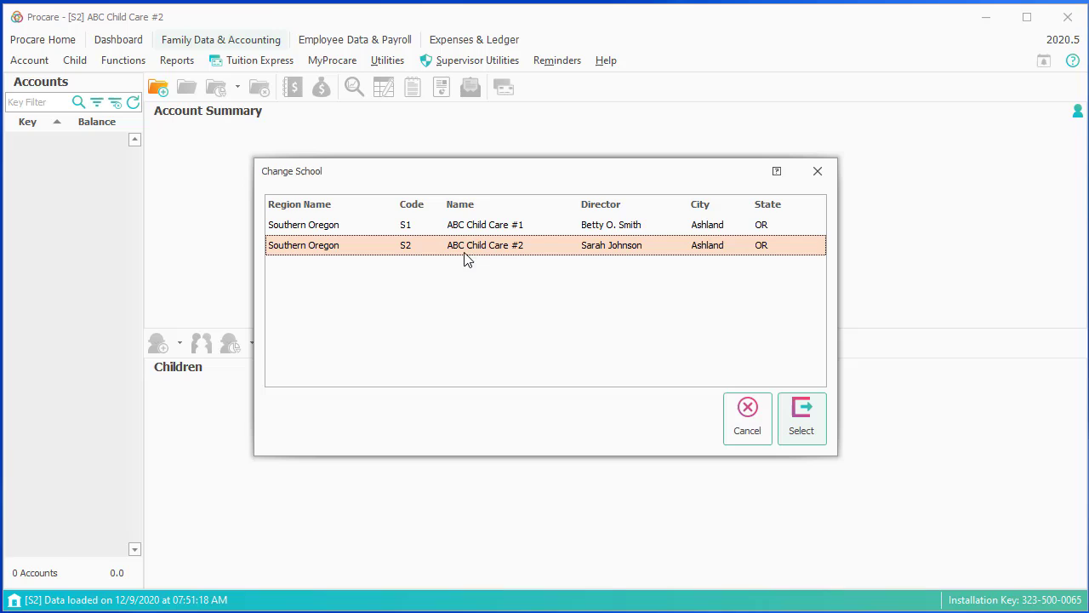
{"action": "left_click", "coordinate": [479, 227]}
{"action": "left_click", "coordinate": [800, 418]}
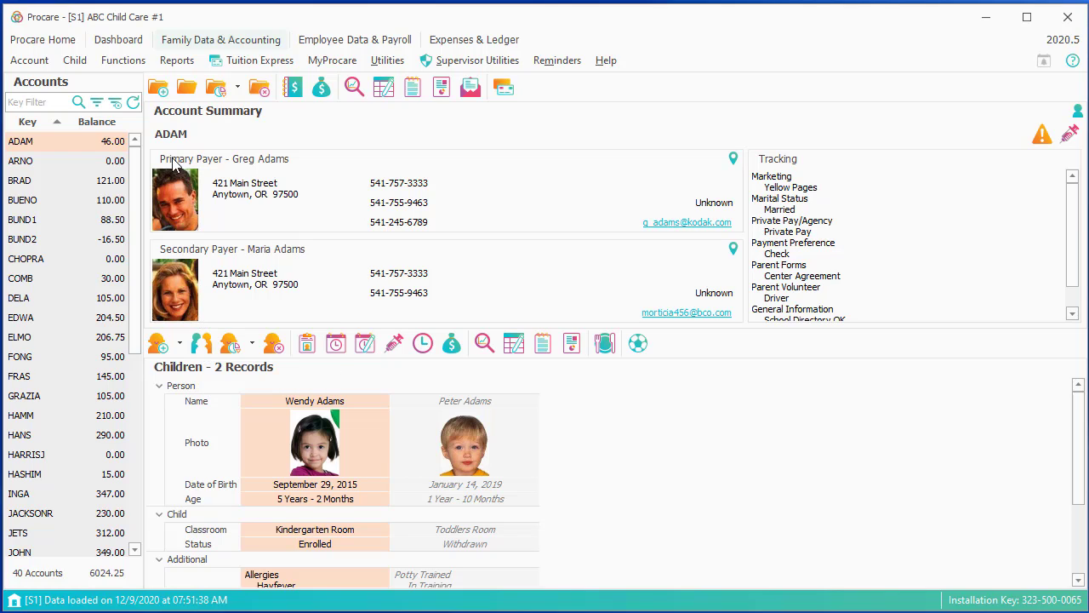
- Start a new family account with its account key, and open a blank form for the first payer
{"action": "left_click", "coordinate": [158, 89]}
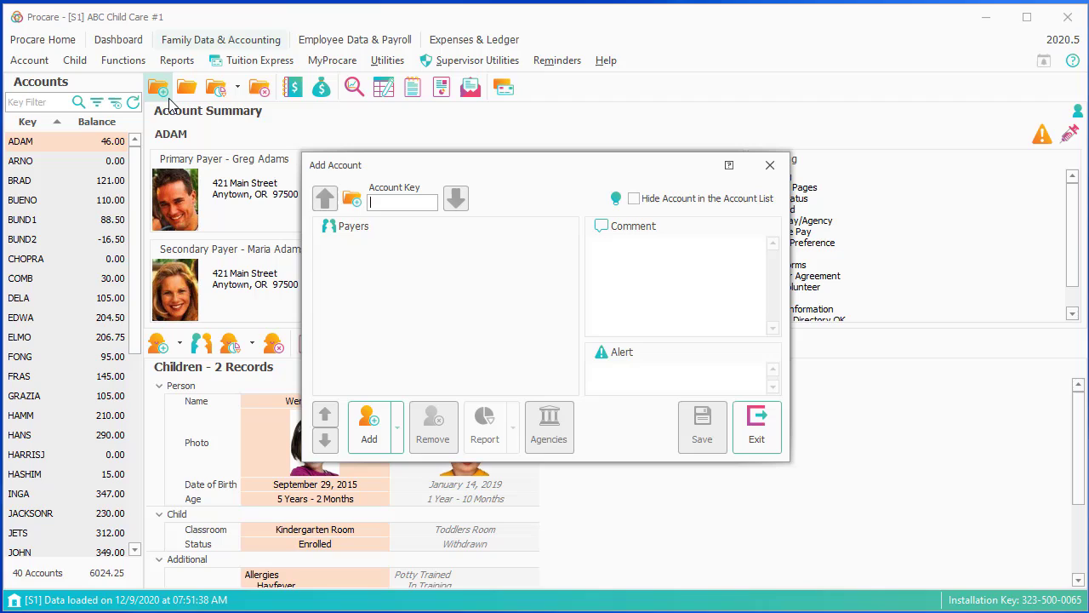
{"action": "type", "text": "SMIT"}
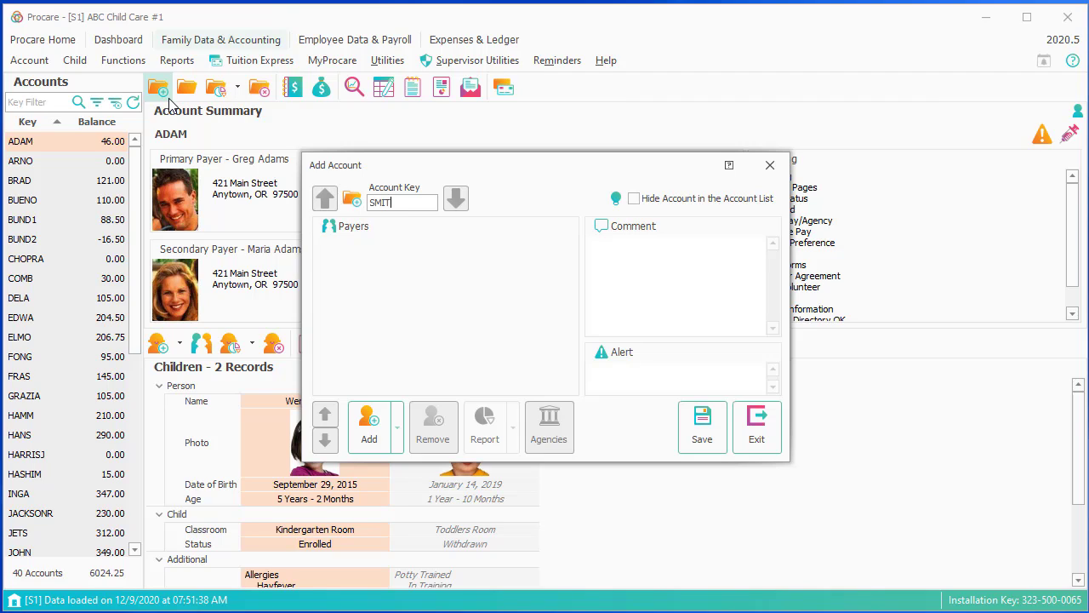
{"action": "type", "text": "H"}
{"action": "left_click", "coordinate": [374, 438]}
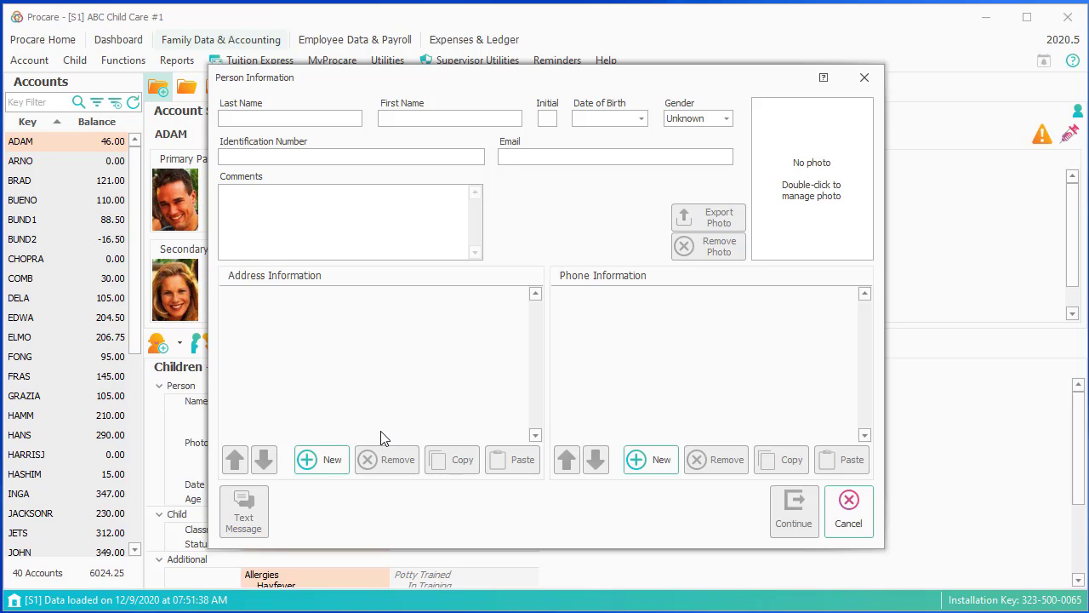
- Enter the payer's last and first name, and paste in the payer's e-mail address
{"action": "type", "text": "Smith"}
{"action": "type", "text": "Joh"}
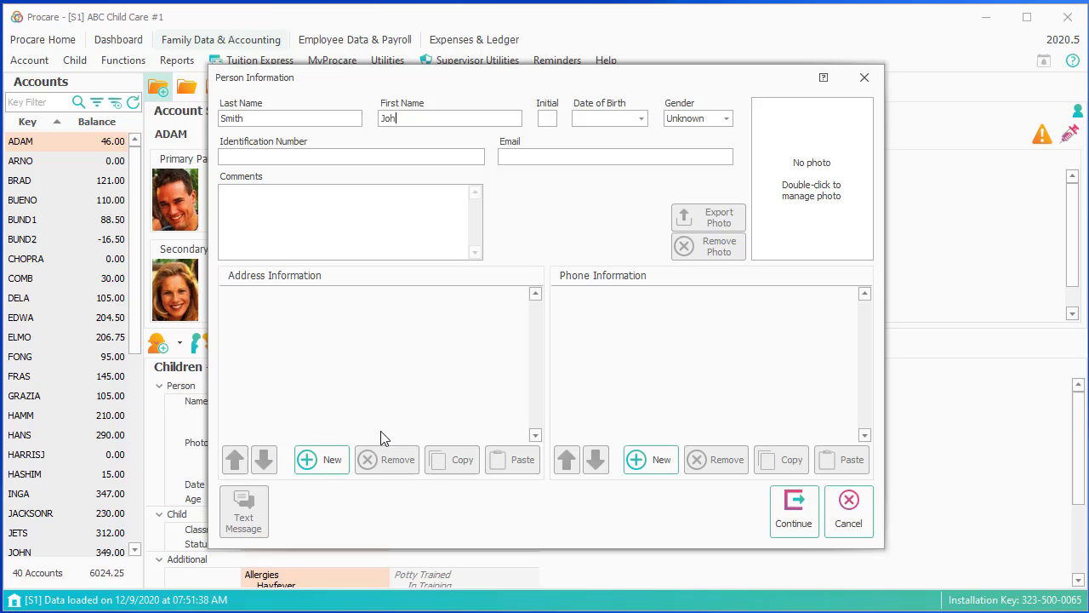
{"action": "type", "text": "n"}
{"action": "key", "text": "ctrl+v"}
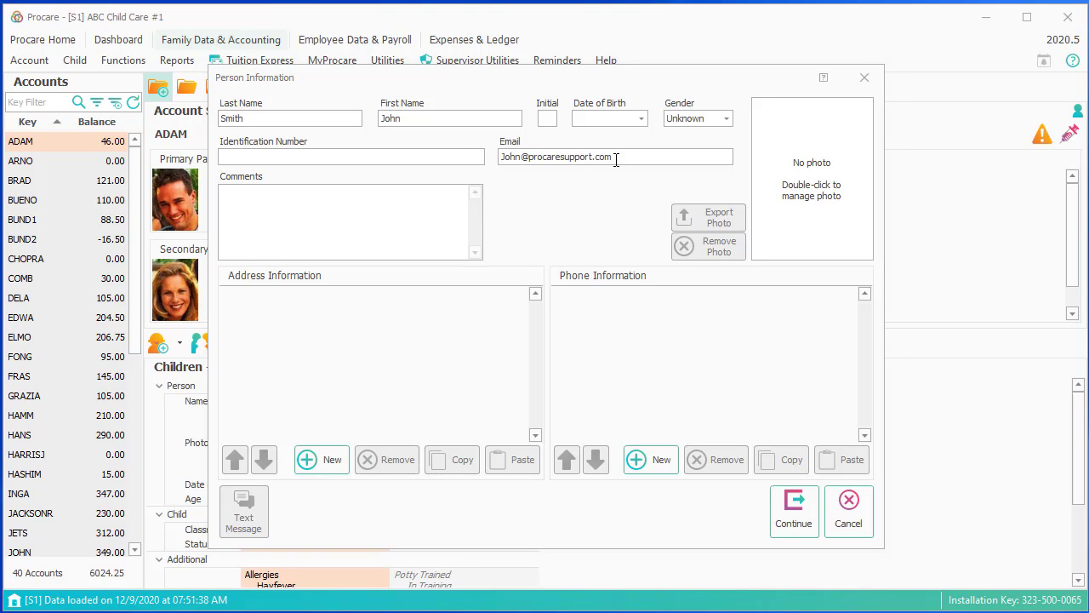
- Open the payer's Photo Editor, cancel the image import, and bring up its online help results
{"action": "double_click", "coordinate": [822, 213]}
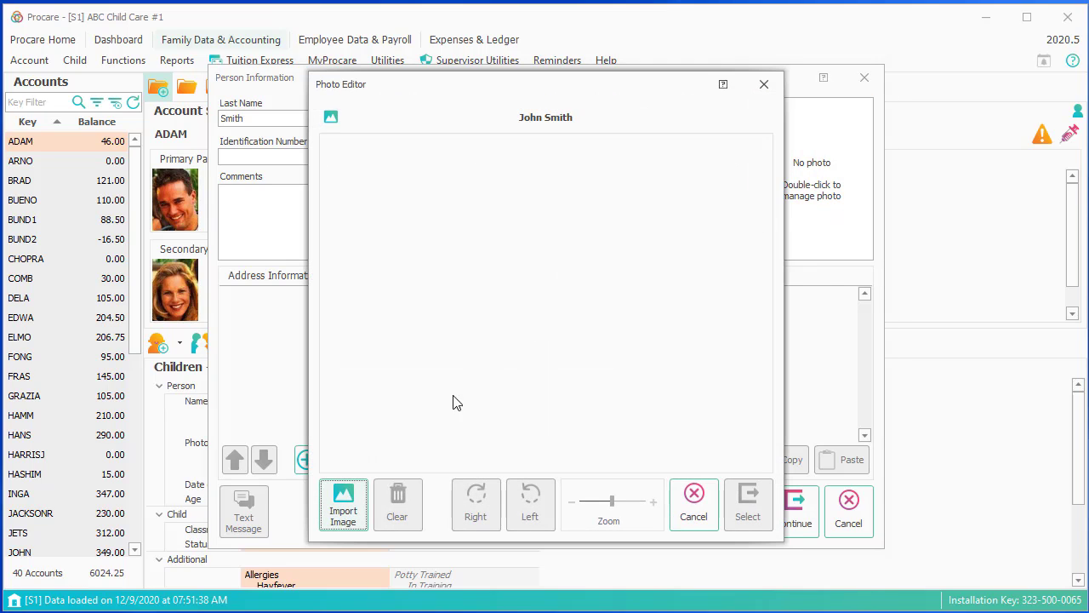
{"action": "left_click", "coordinate": [358, 514]}
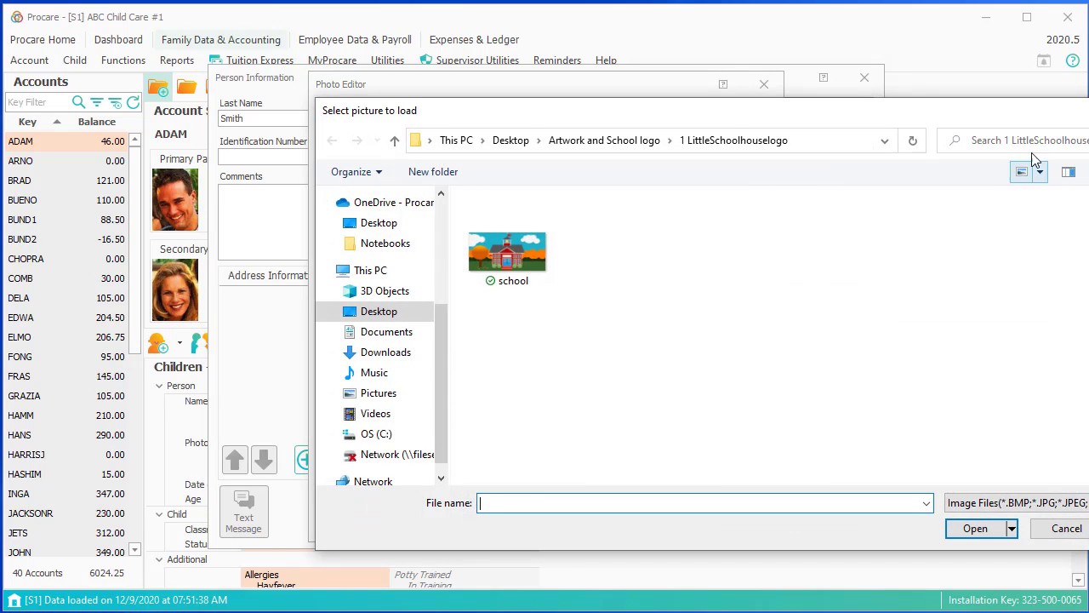
{"action": "left_click", "coordinate": [1085, 111]}
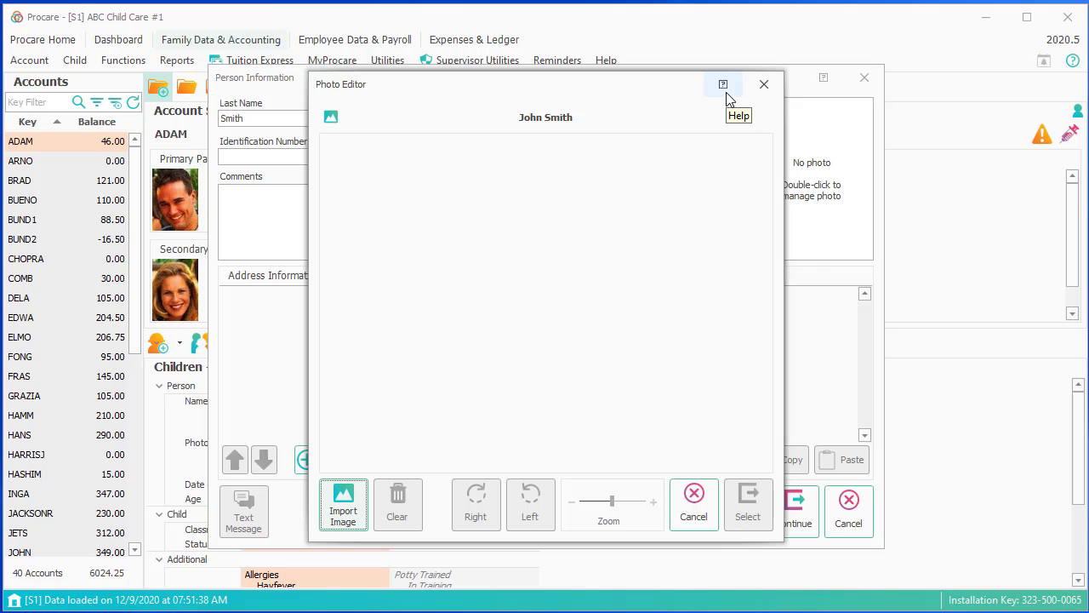
{"action": "left_click", "coordinate": [726, 96]}
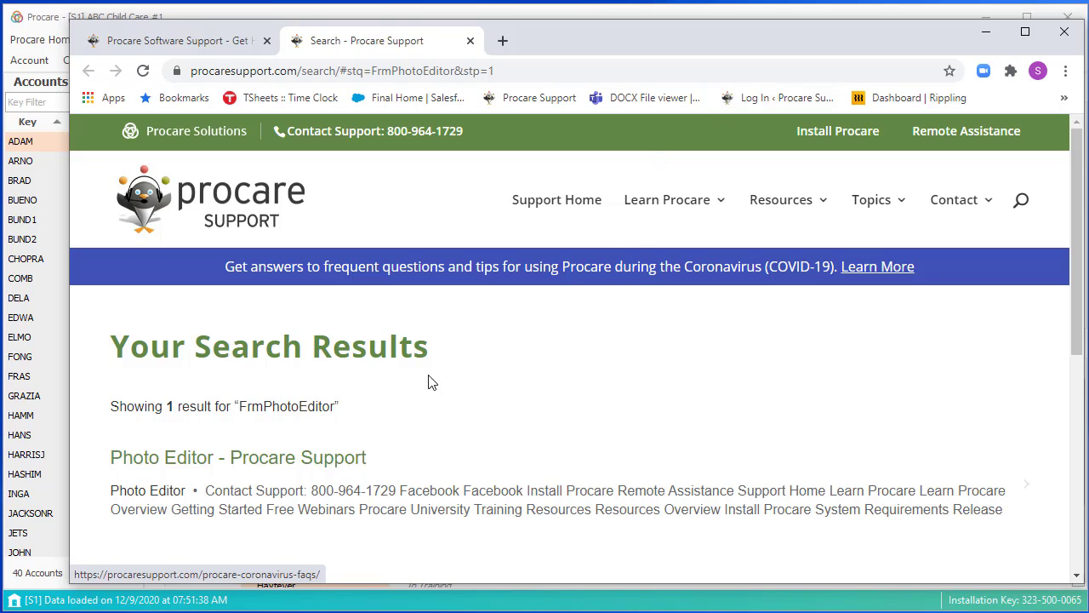
- Open the Photo Editor support article and read down to its Add a Photo to a Person section
{"action": "left_click", "coordinate": [323, 465]}
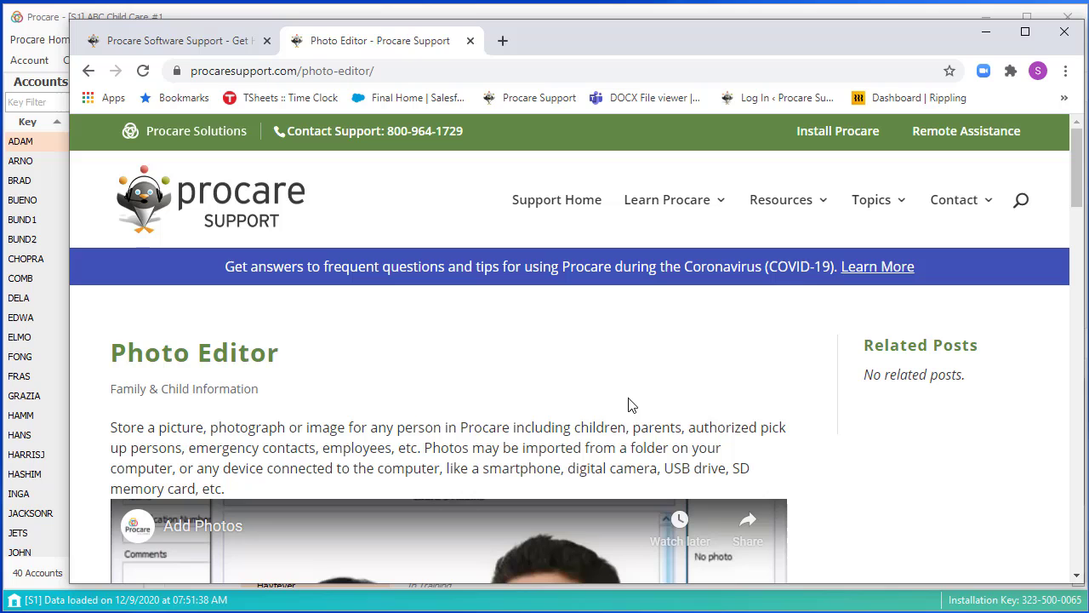
{"action": "scroll", "coordinate": [781, 429], "scroll_direction": "down", "scroll_amount": 5}
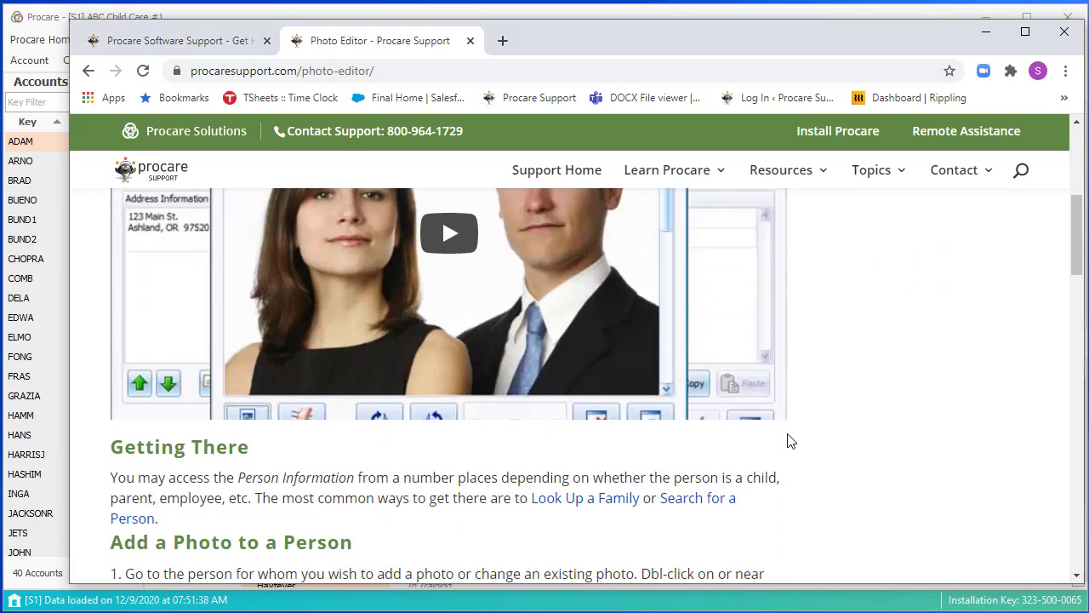
{"action": "scroll", "coordinate": [757, 445], "scroll_direction": "down", "scroll_amount": 3}
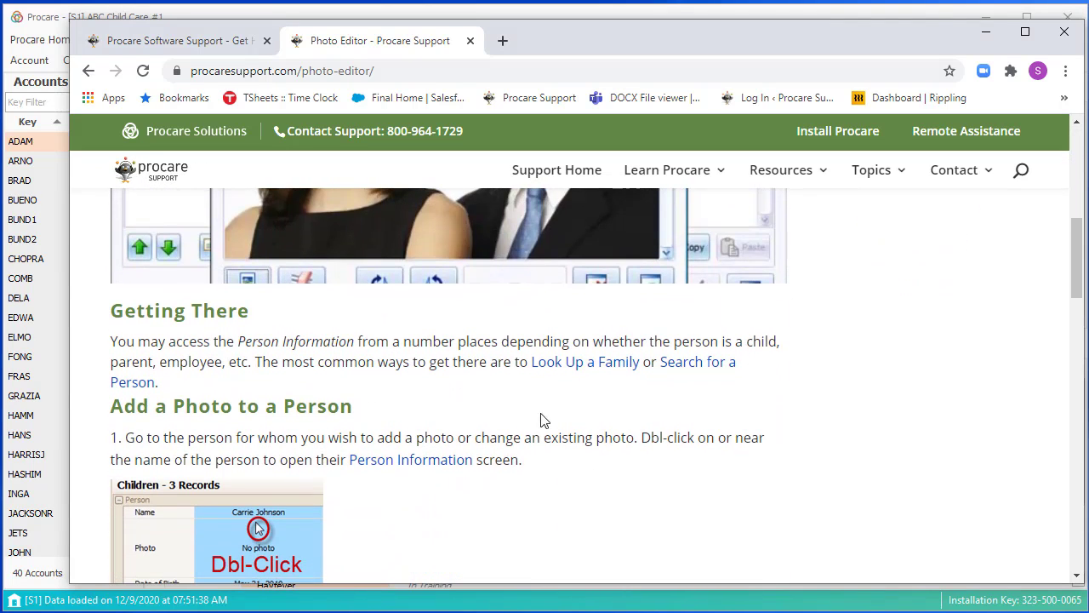
{"action": "scroll", "coordinate": [308, 398], "scroll_direction": "down", "scroll_amount": 3}
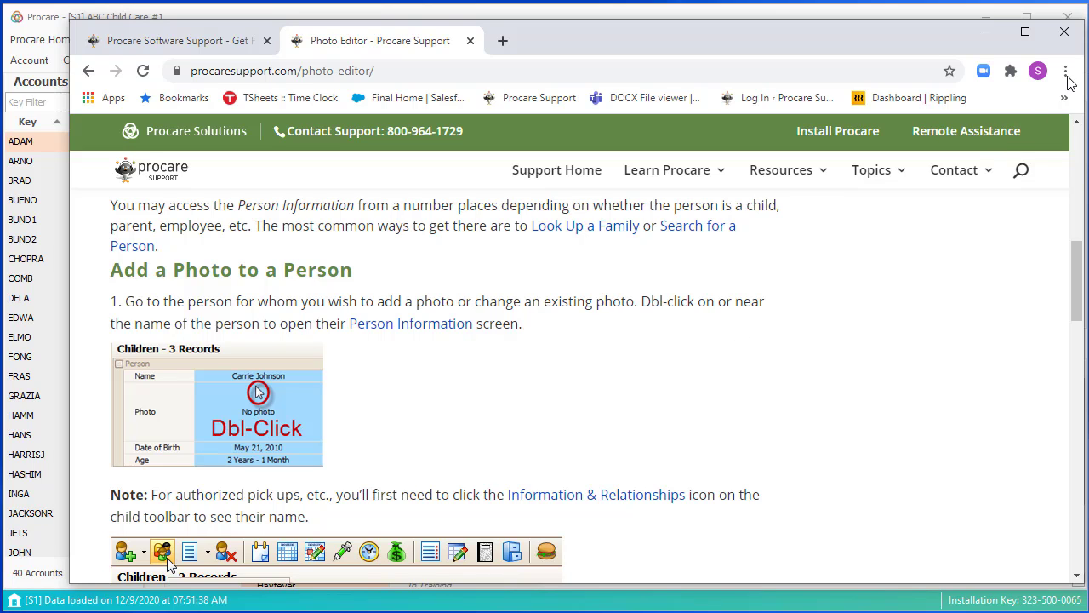
- Close the help browser and the Photo Editor without a photo, then start a new payer address
{"action": "left_click", "coordinate": [1064, 36]}
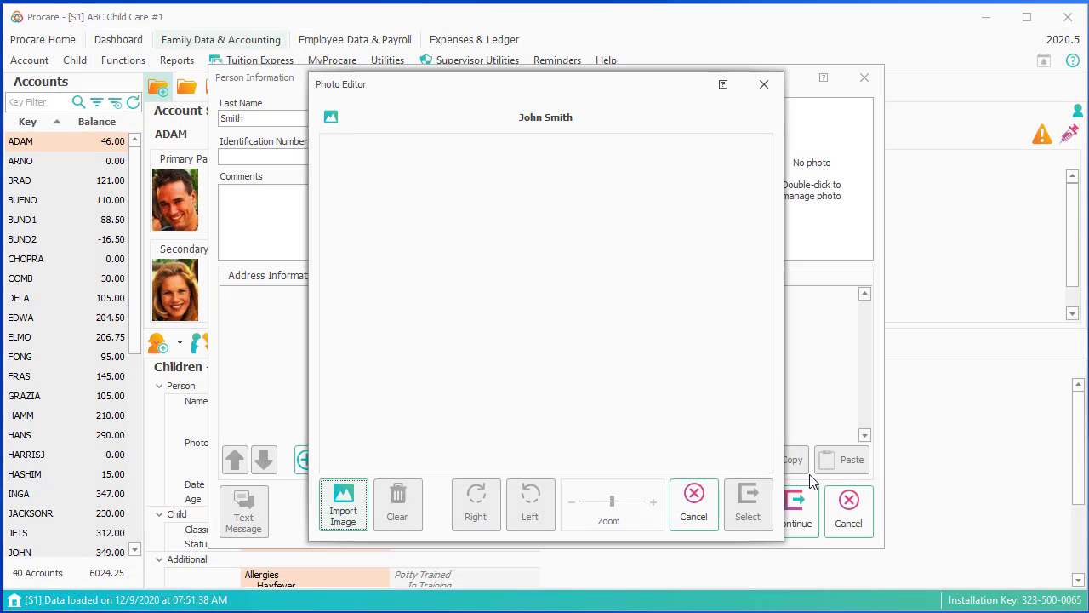
{"action": "left_click", "coordinate": [694, 516]}
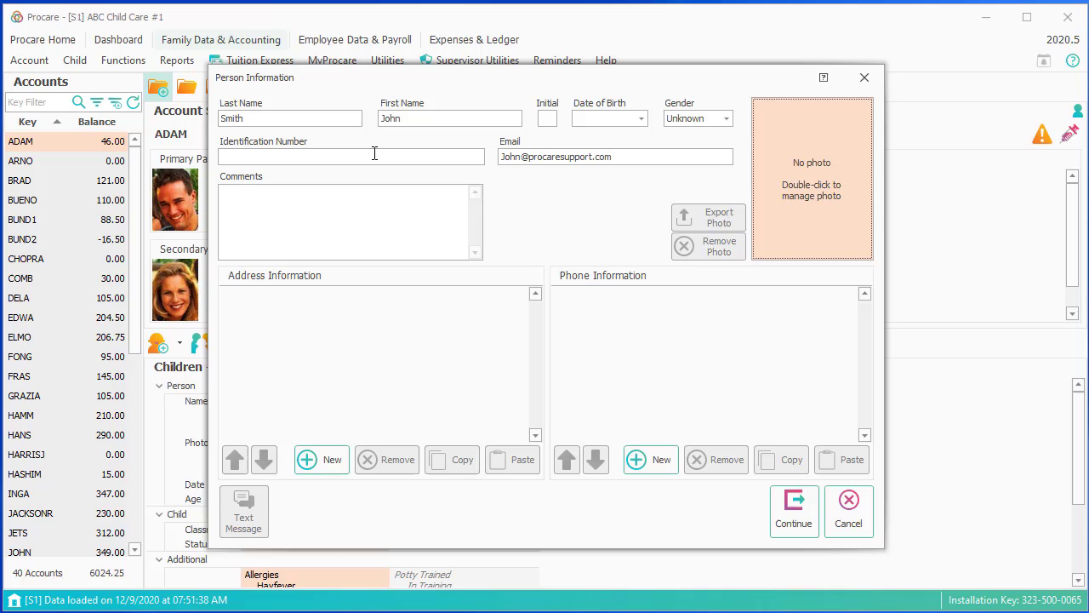
{"action": "left_click", "coordinate": [363, 216]}
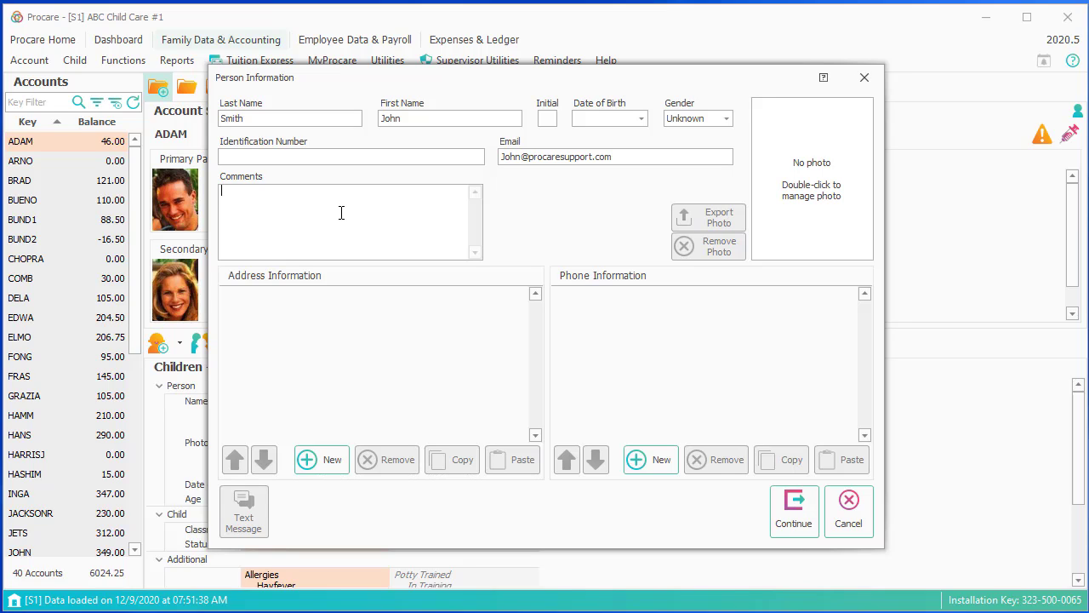
{"action": "left_click", "coordinate": [330, 464]}
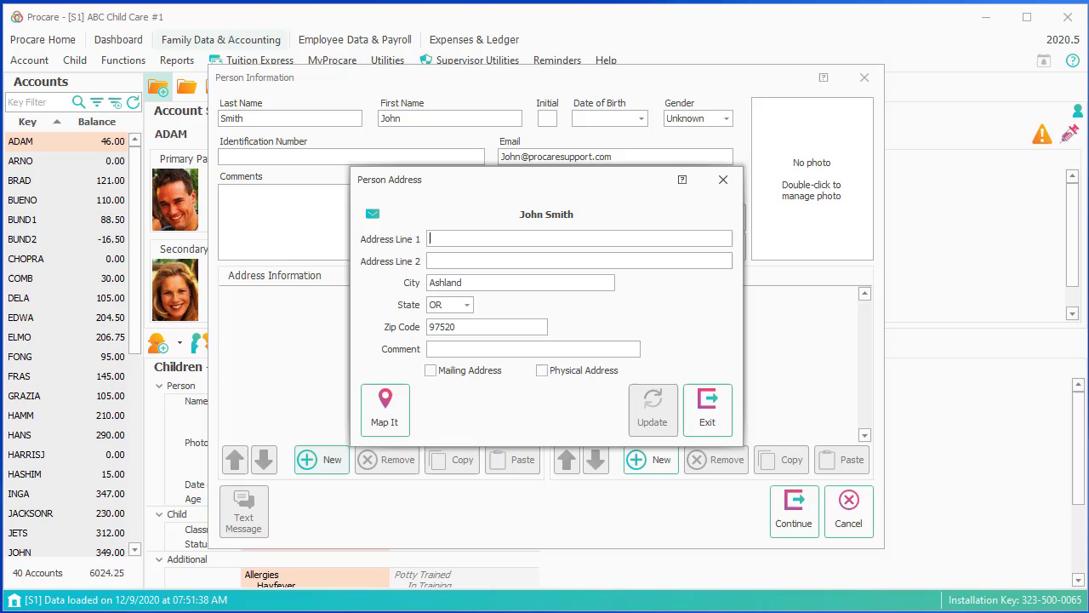
- Enter the payer's street, city and zip code, mark it as the mailing address, and save it
{"action": "type", "text": "123 W"}
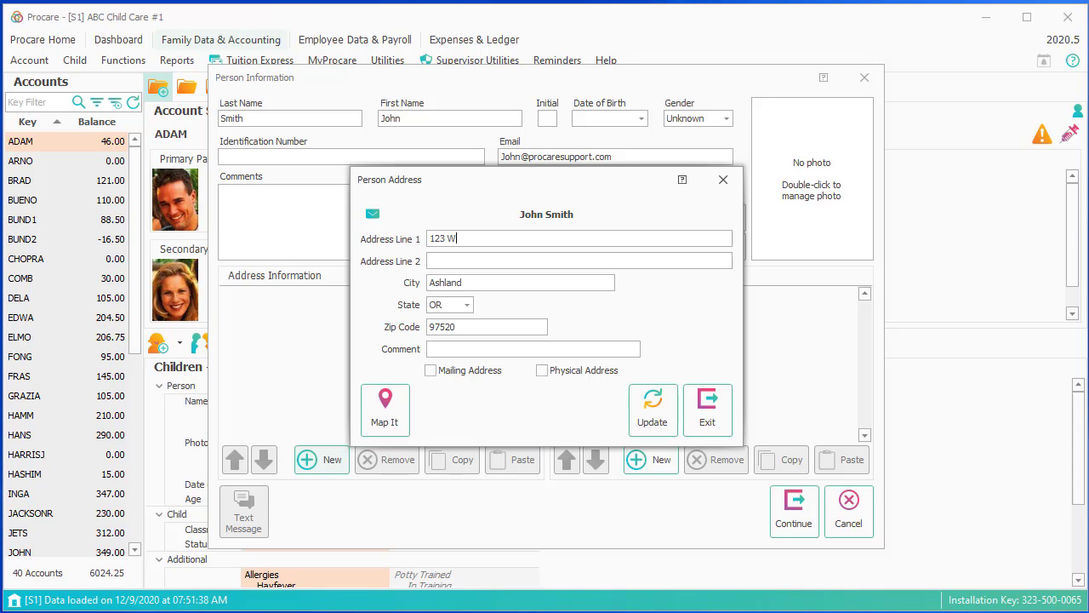
{"action": "type", "text": ". Main"}
{"action": "left_click_drag", "start_coordinate": [478, 285], "coordinate": [372, 284]}
{"action": "type", "text": "Medford"}
{"action": "left_click_drag", "start_coordinate": [469, 322], "coordinate": [389, 321]}
{"action": "type", "text": "97501"}
{"action": "left_click", "coordinate": [441, 370]}
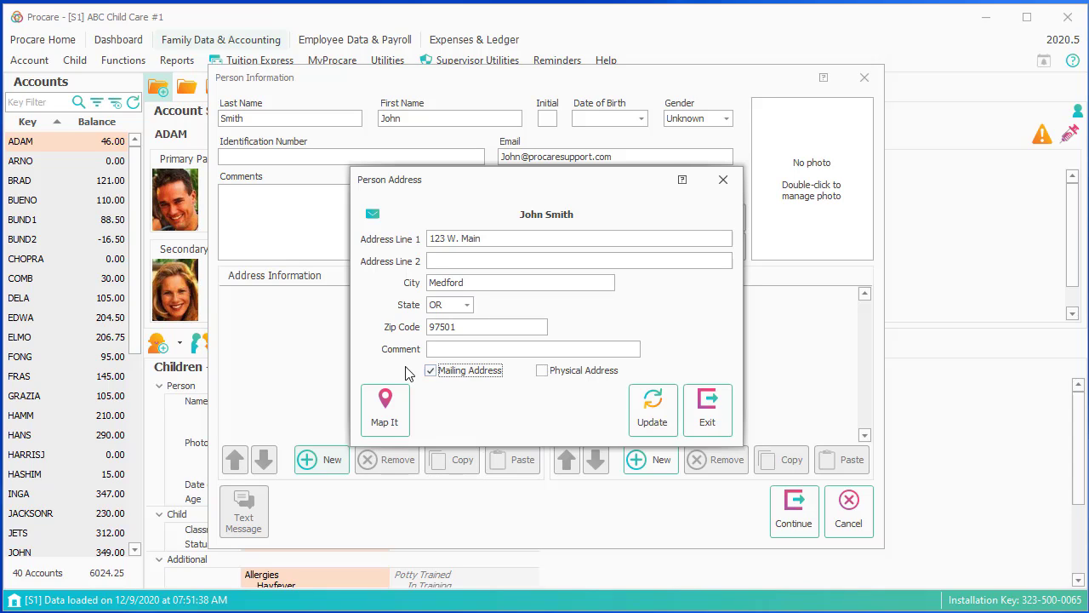
{"action": "left_click", "coordinate": [649, 403]}
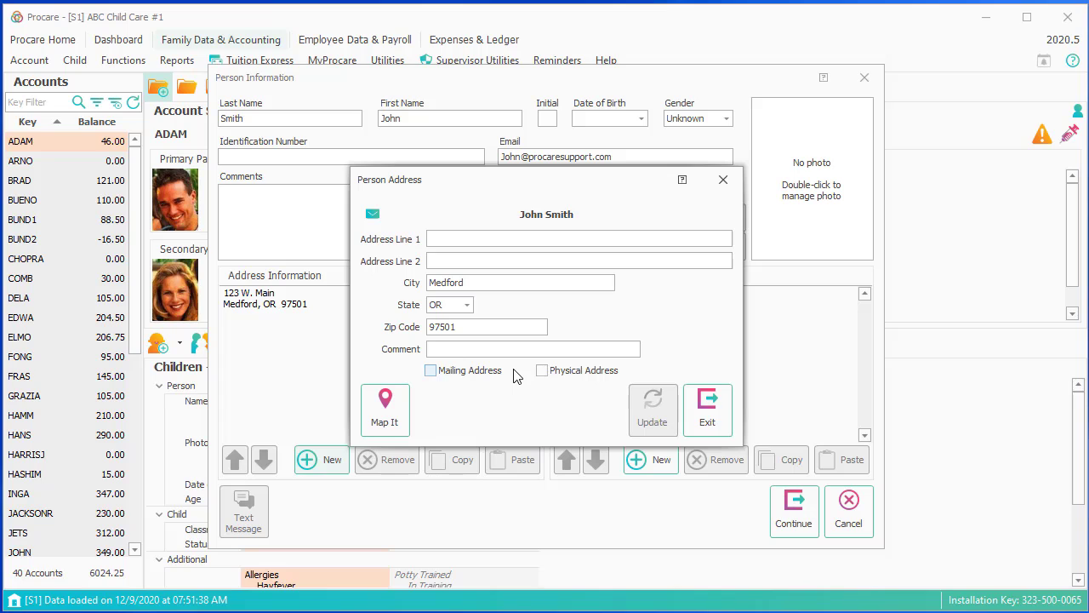
{"action": "left_click", "coordinate": [707, 421]}
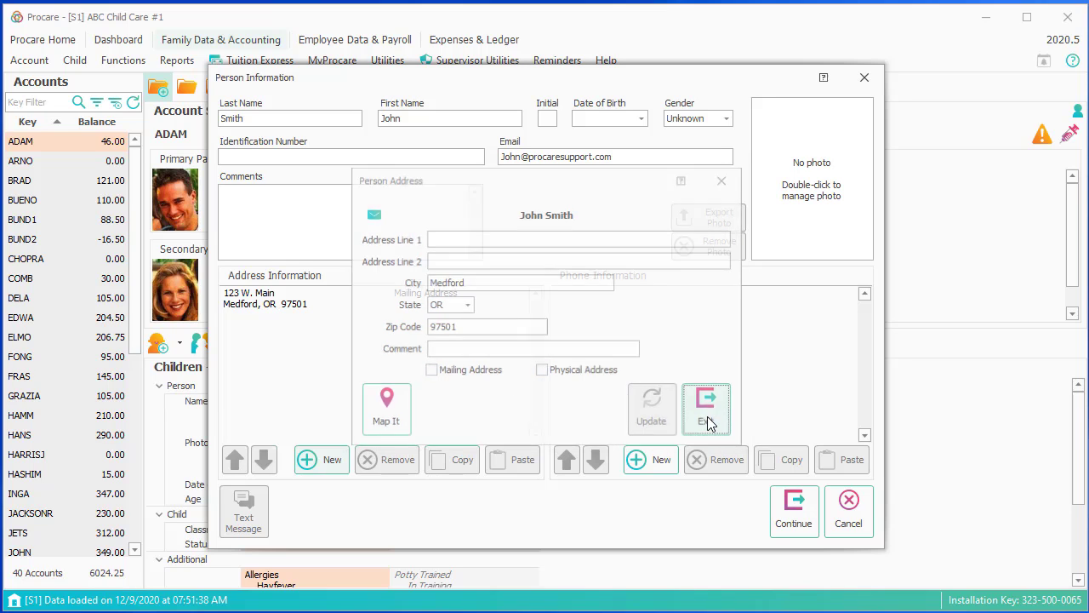
- Add the payer's Home telephone number to the phone list
{"action": "left_click", "coordinate": [653, 469]}
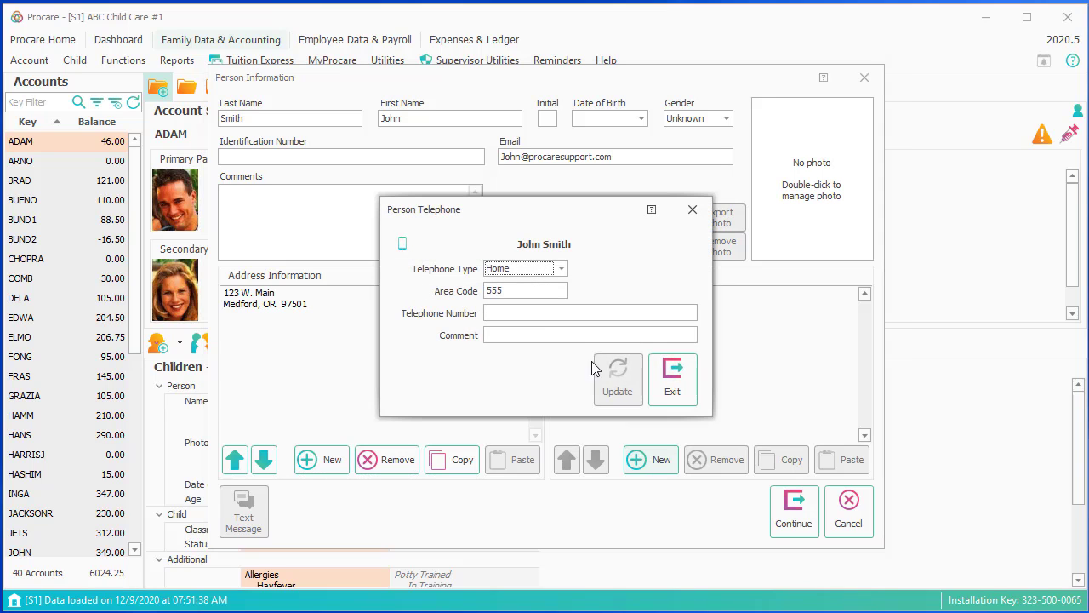
{"action": "left_click", "coordinate": [514, 312]}
{"action": "type", "text": "444-4444"}
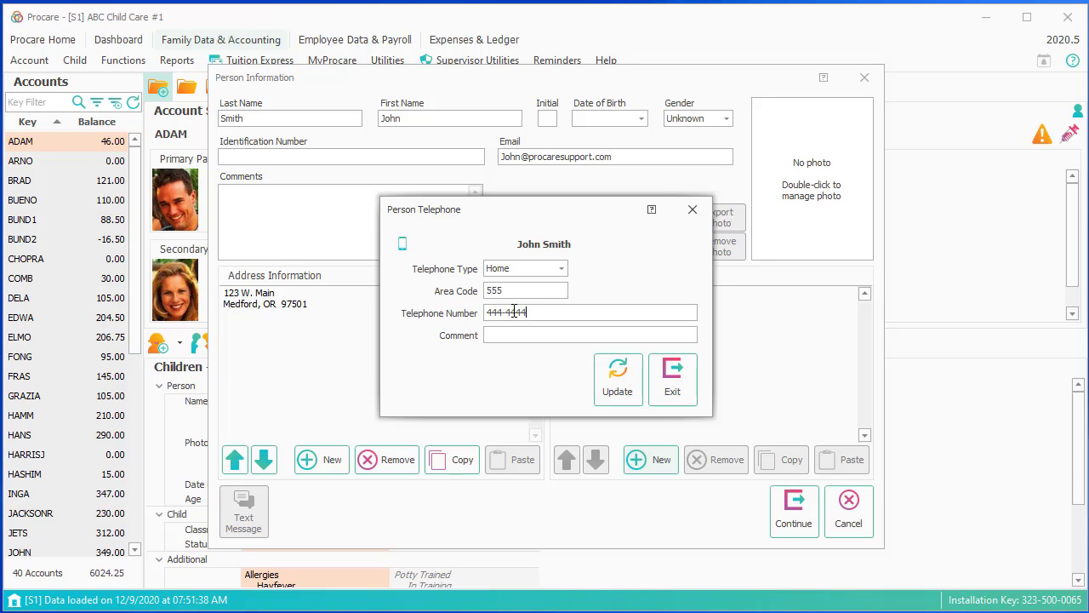
{"action": "left_click", "coordinate": [618, 379]}
- Add the payer's Cell telephone number and close the telephone entry window
{"action": "left_click_drag", "start_coordinate": [591, 220], "coordinate": [409, 211]}
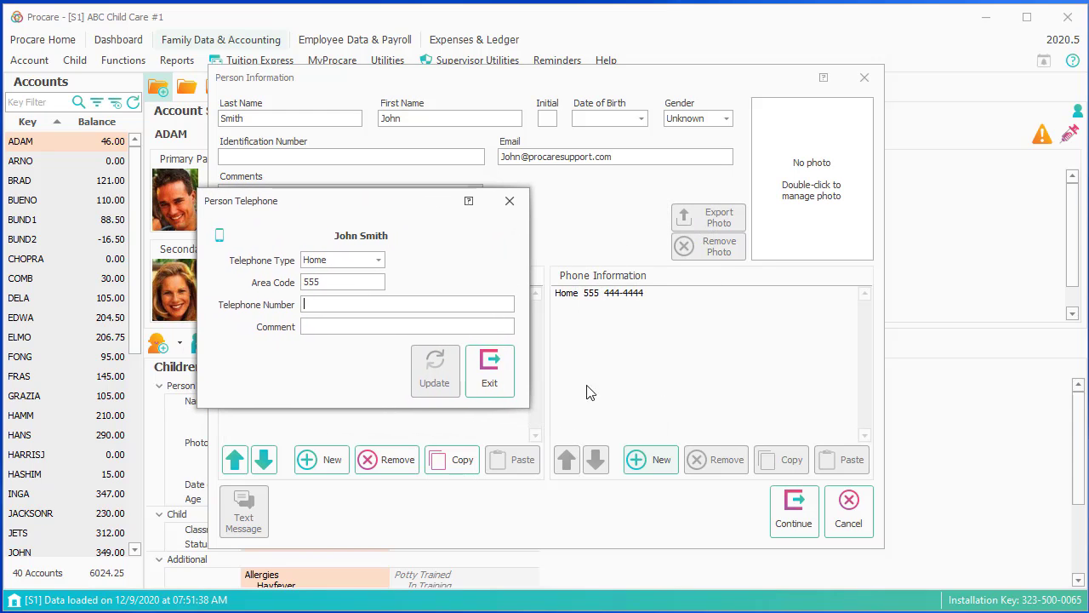
{"action": "left_click", "coordinate": [376, 259]}
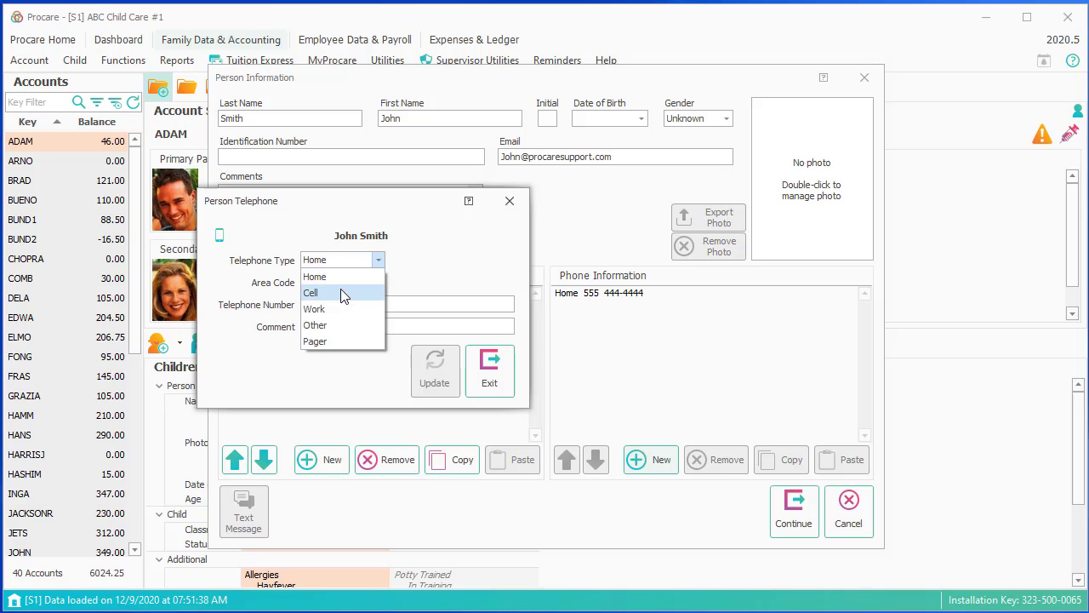
{"action": "left_click", "coordinate": [338, 297]}
{"action": "left_click", "coordinate": [337, 307]}
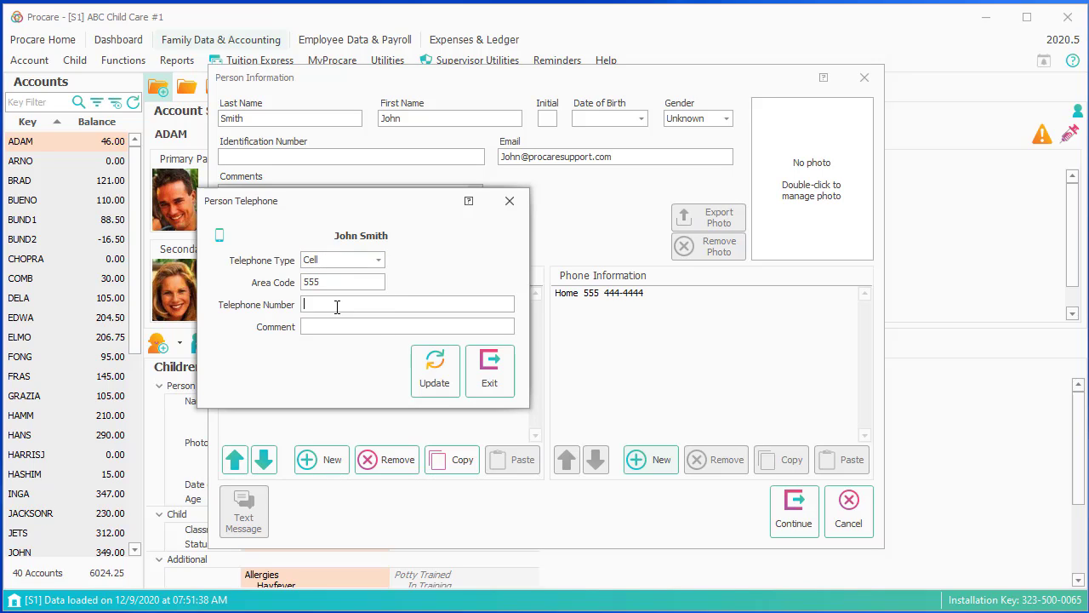
{"action": "type", "text": "777-7"}
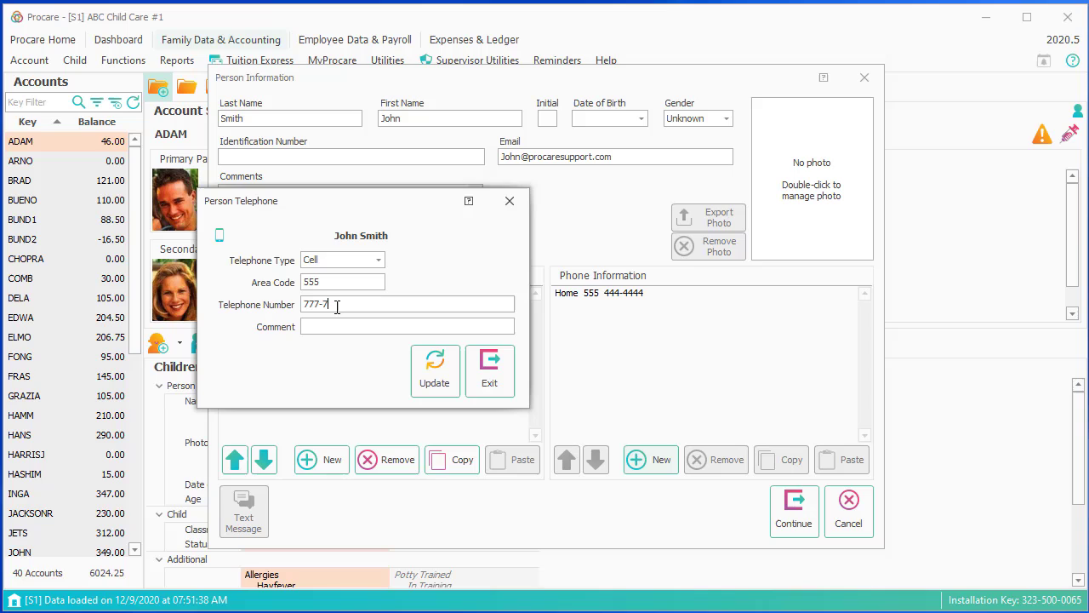
{"action": "type", "text": "777"}
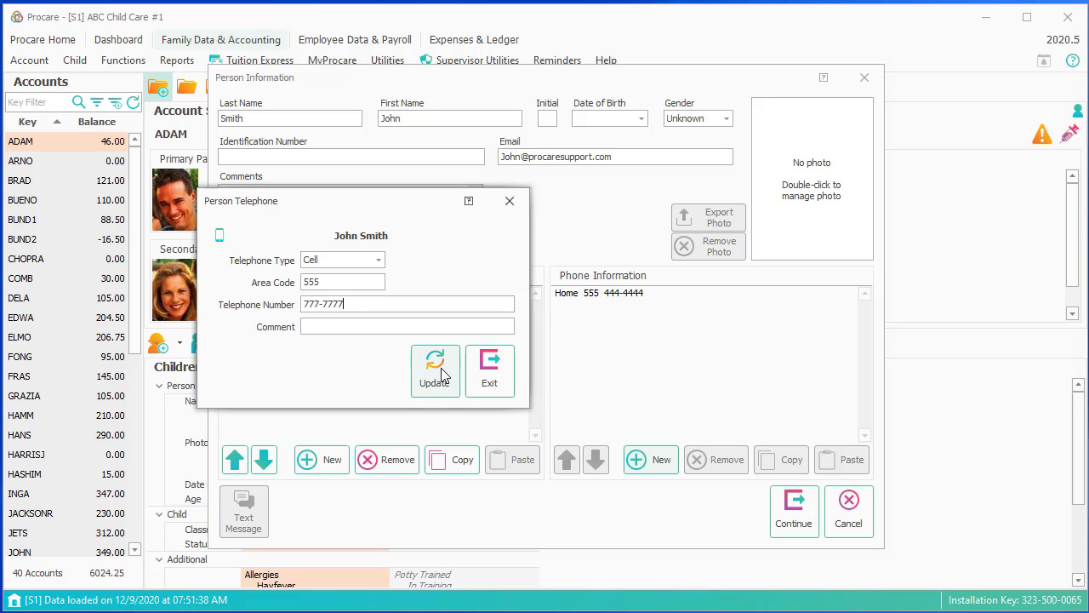
{"action": "left_click", "coordinate": [439, 373]}
{"action": "left_click", "coordinate": [482, 376]}
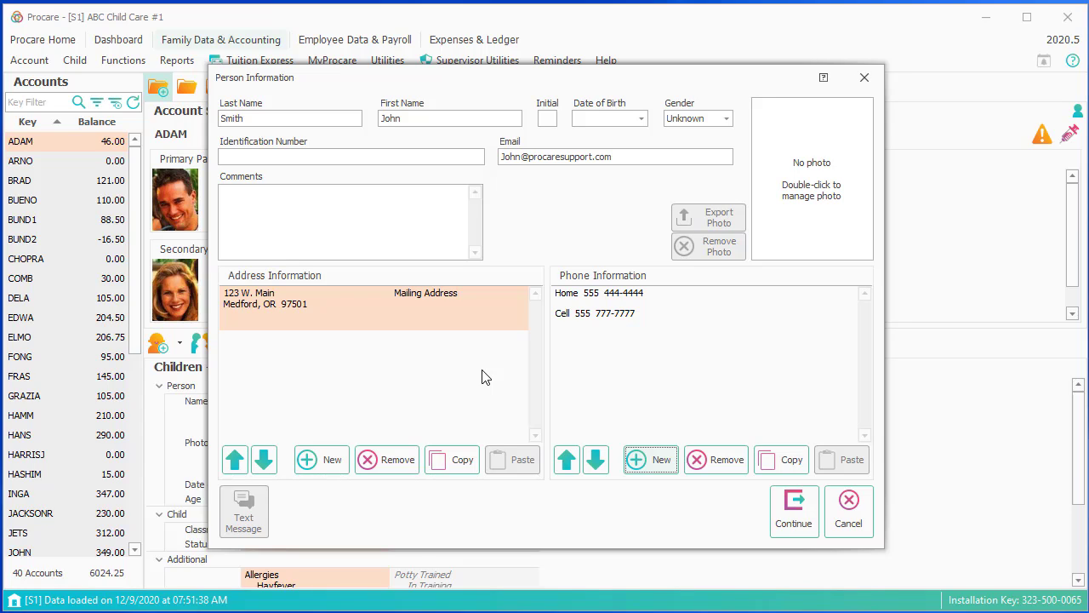
- Copy the payer's address and Home phone for reuse, then finish the payer's record in the account
{"action": "left_click", "coordinate": [372, 309]}
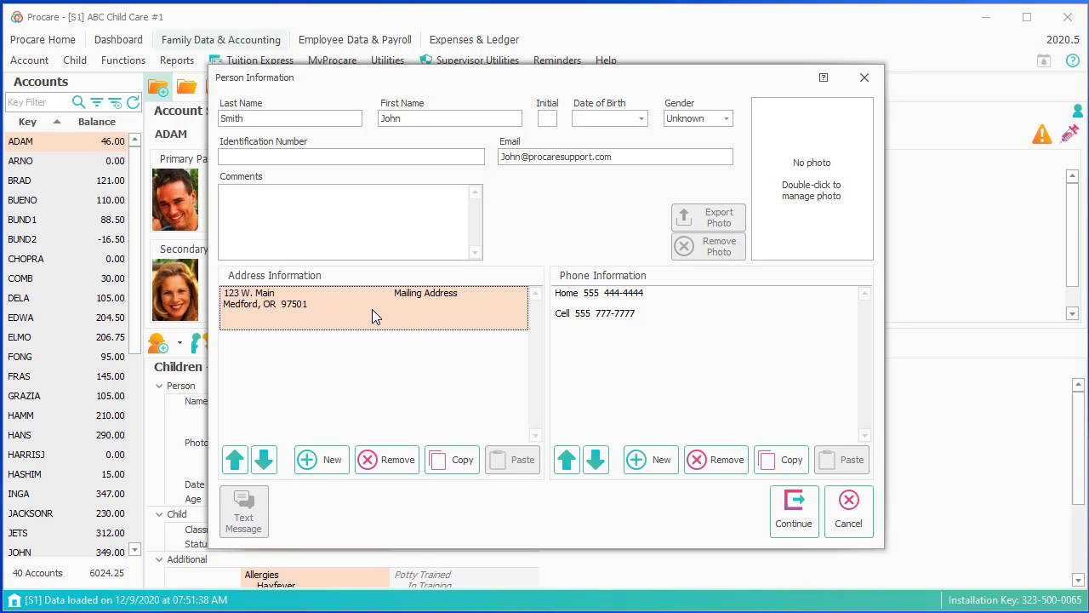
{"action": "left_click", "coordinate": [448, 466]}
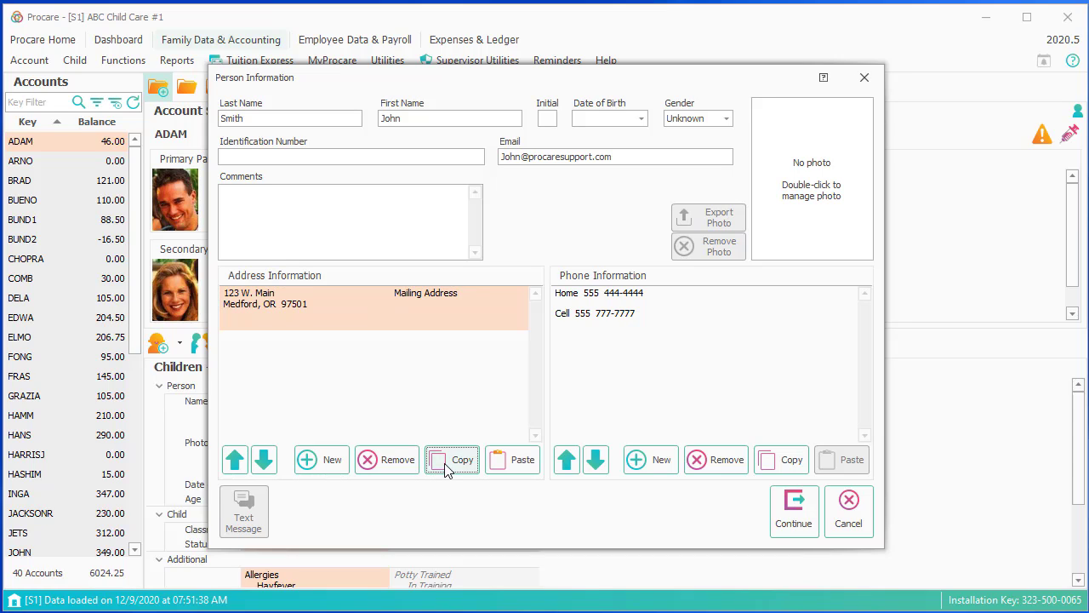
{"action": "left_click", "coordinate": [613, 310]}
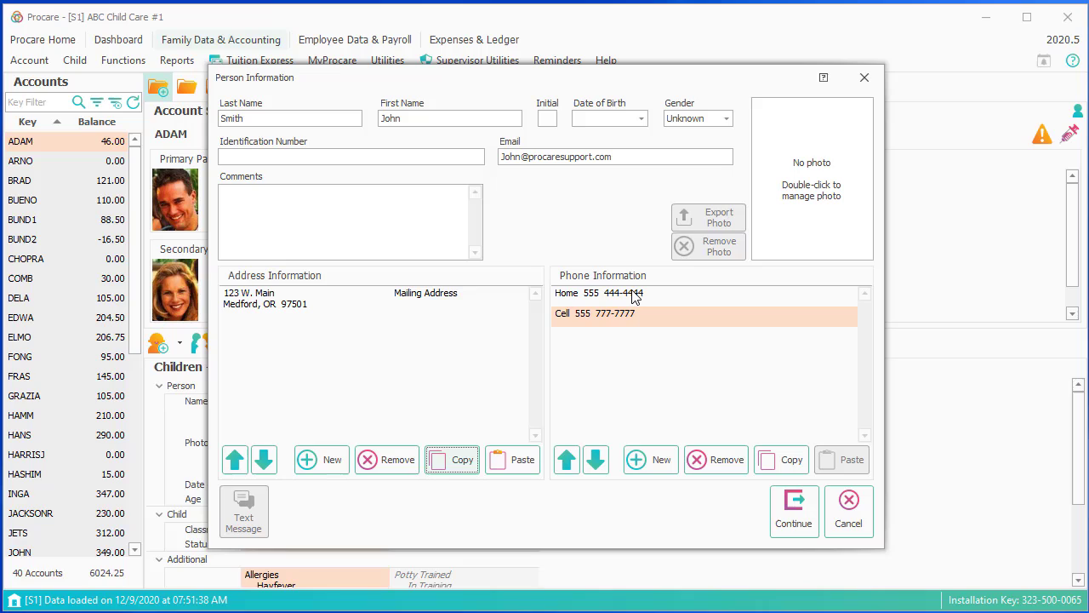
{"action": "left_click", "coordinate": [636, 295]}
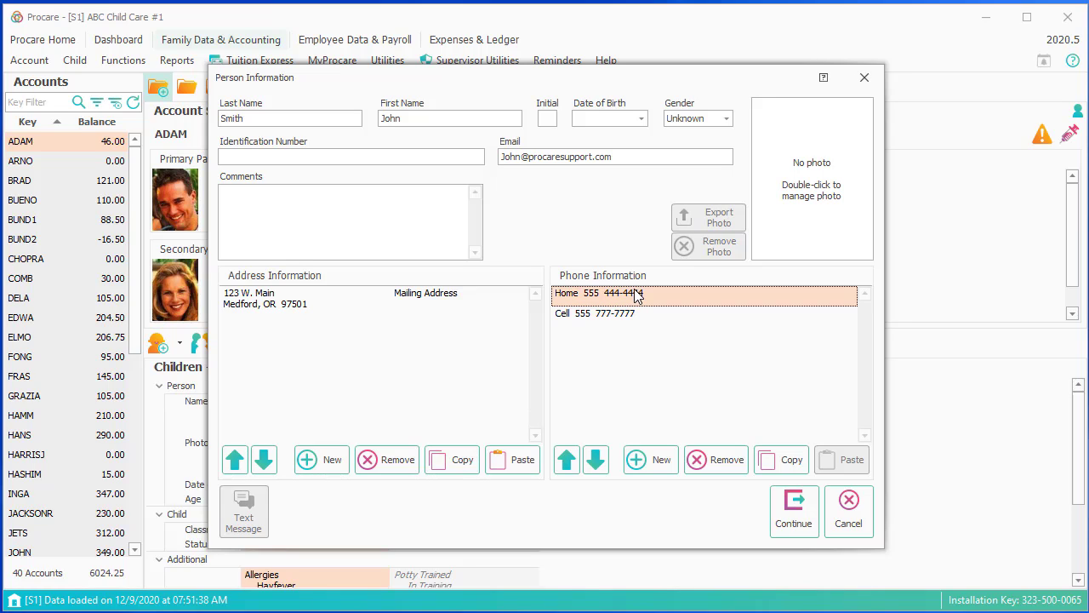
{"action": "left_click", "coordinate": [771, 462]}
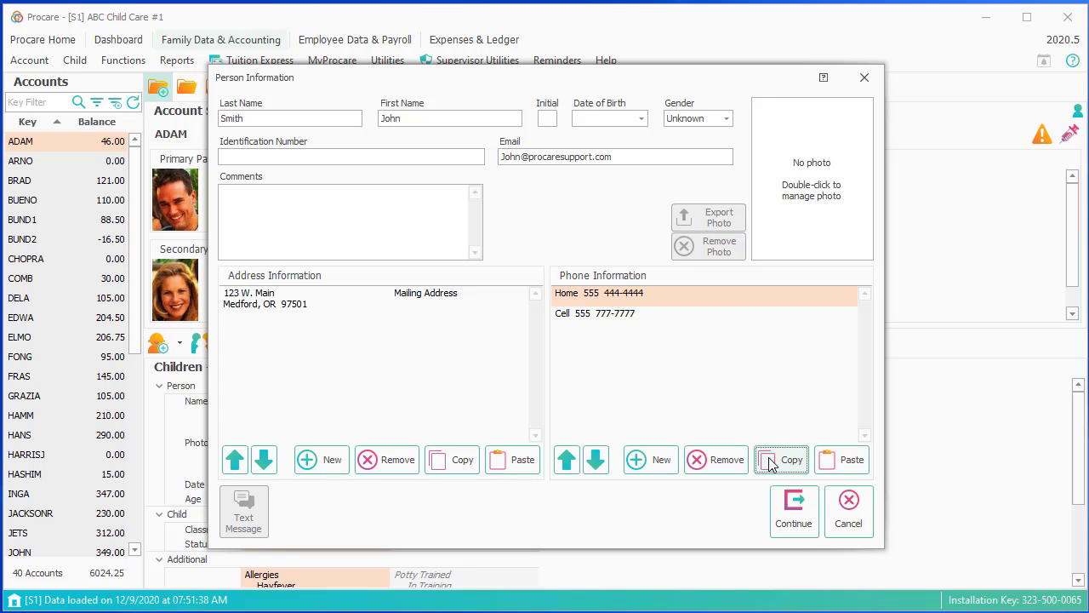
{"action": "left_click", "coordinate": [502, 303]}
{"action": "left_click", "coordinate": [560, 304]}
{"action": "left_click", "coordinate": [789, 514]}
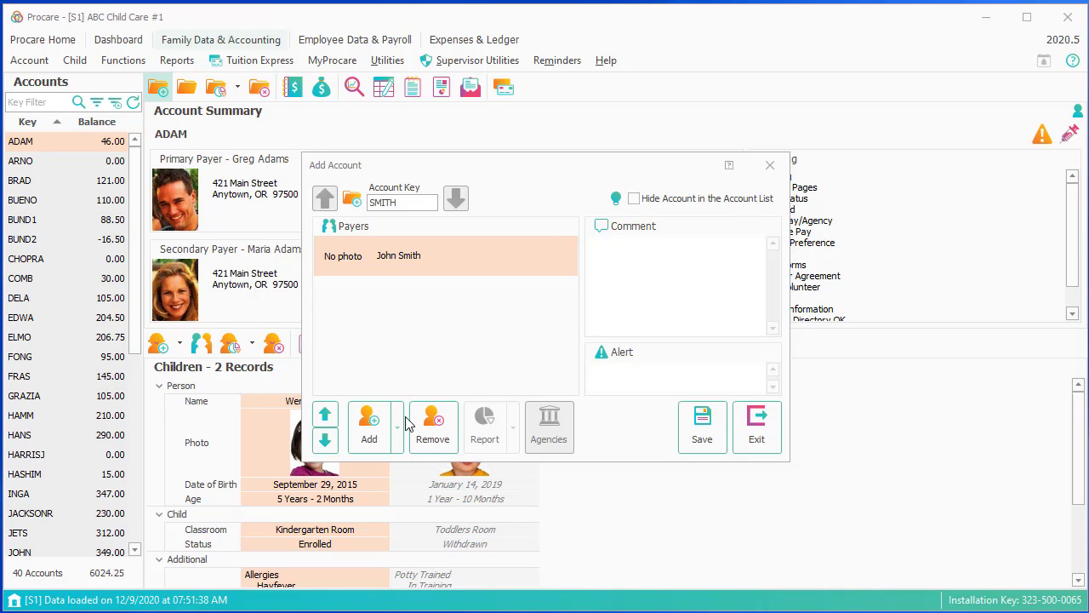
- Add a second payer by last and first name, pasting in the first payer's address and home phone
{"action": "left_click", "coordinate": [387, 439]}
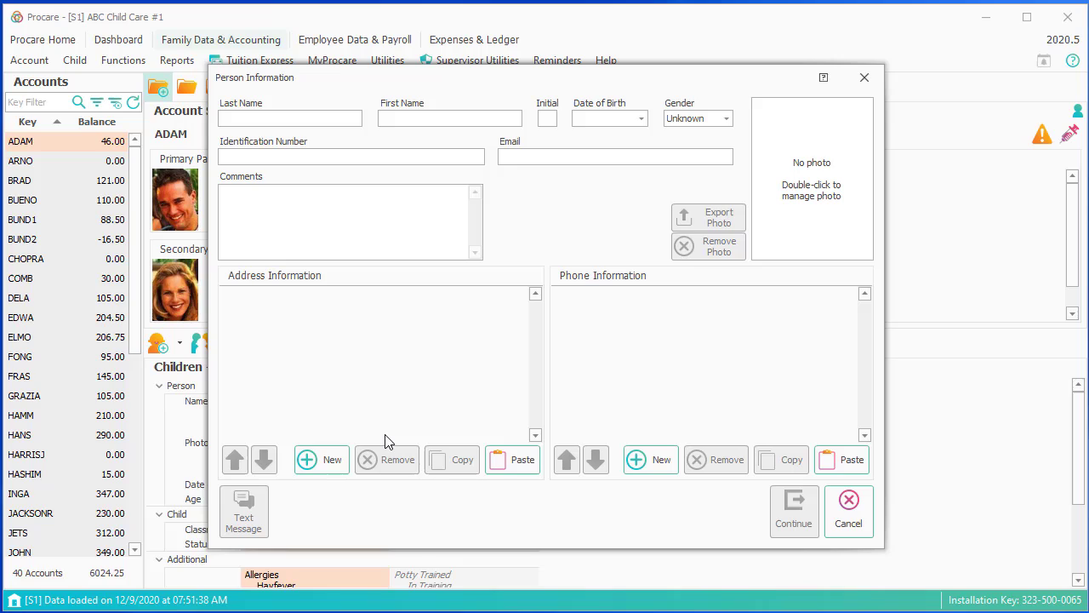
{"action": "type", "text": "Smith"}
{"action": "type", "text": "Ma"}
{"action": "type", "text": "ry"}
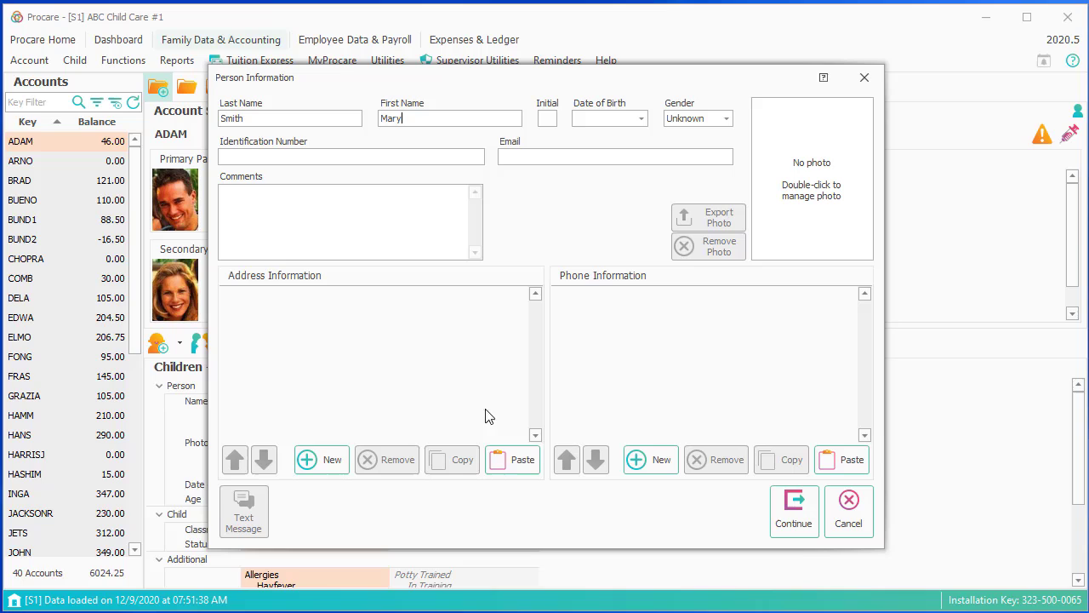
{"action": "left_click", "coordinate": [517, 460]}
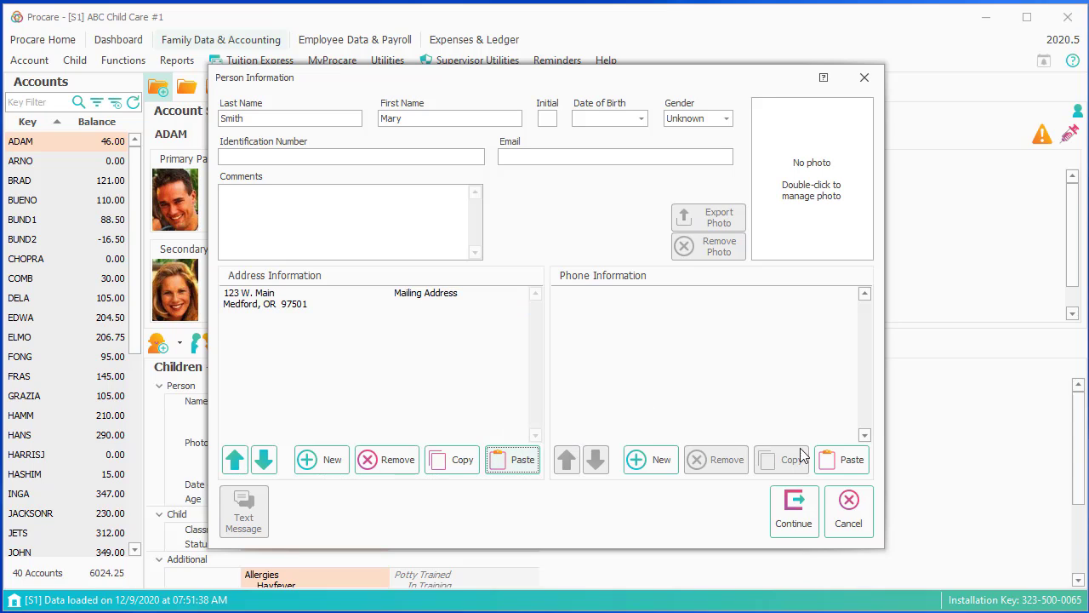
{"action": "left_click", "coordinate": [825, 461]}
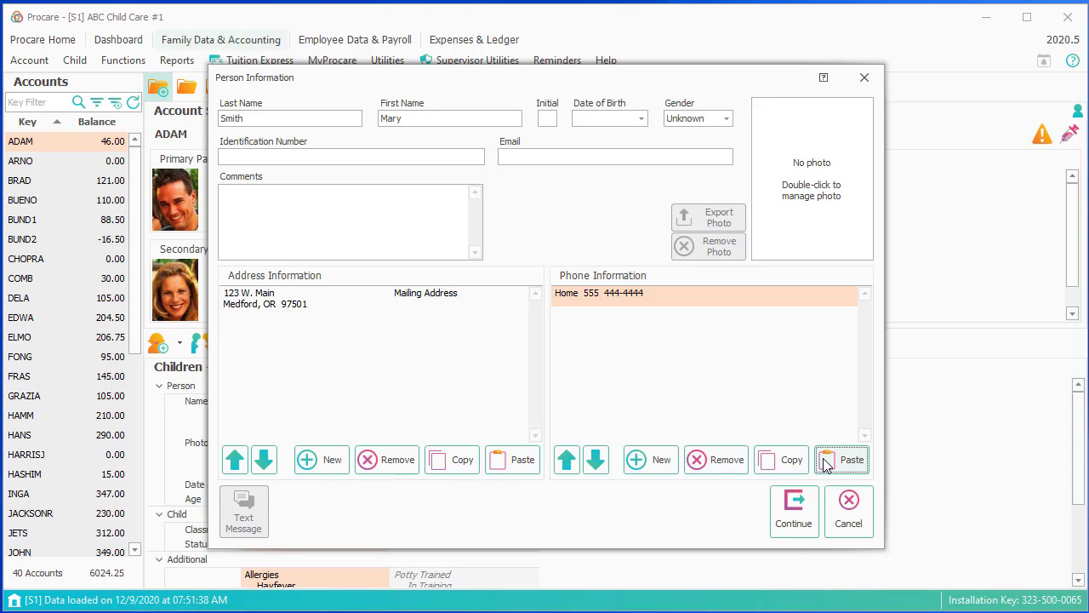
{"action": "left_click", "coordinate": [778, 507]}
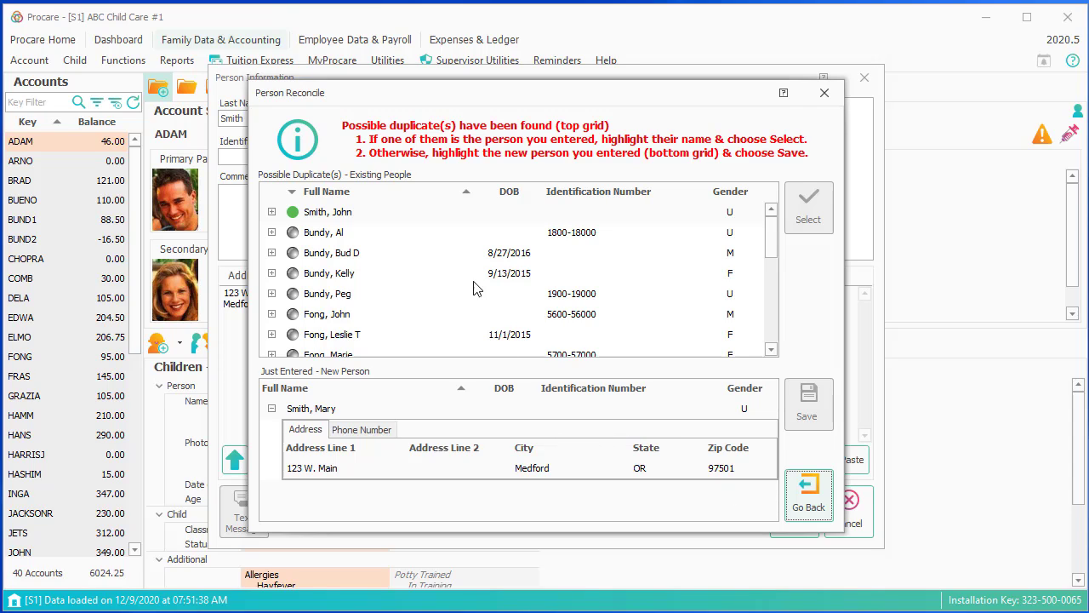
- Keep the second payer as a new person in Person Reconcile and save the new family account
{"action": "left_click", "coordinate": [371, 219]}
{"action": "left_click", "coordinate": [354, 411]}
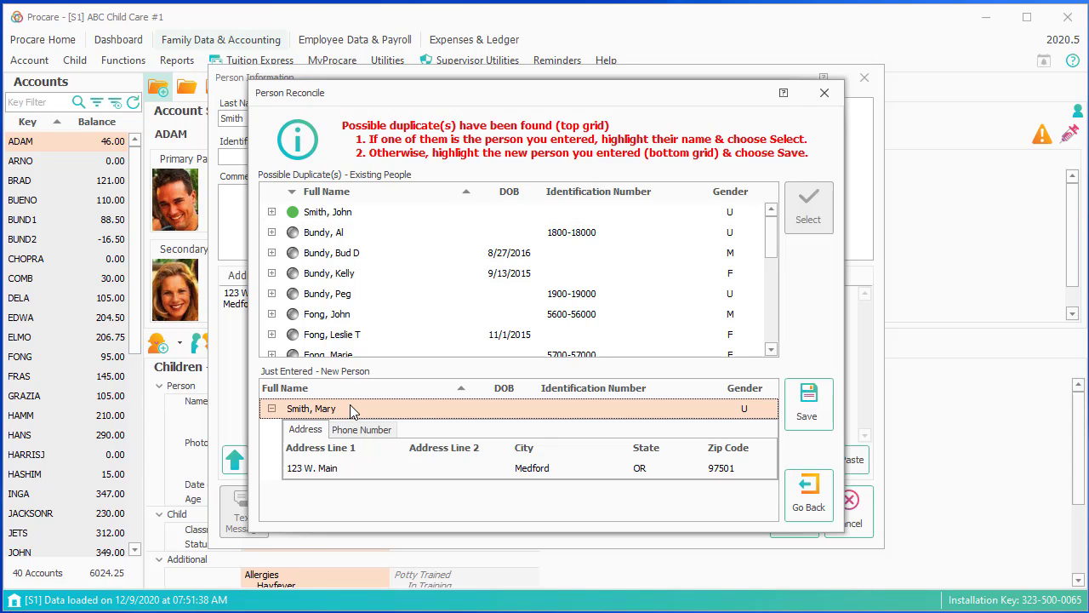
{"action": "left_click", "coordinate": [809, 415]}
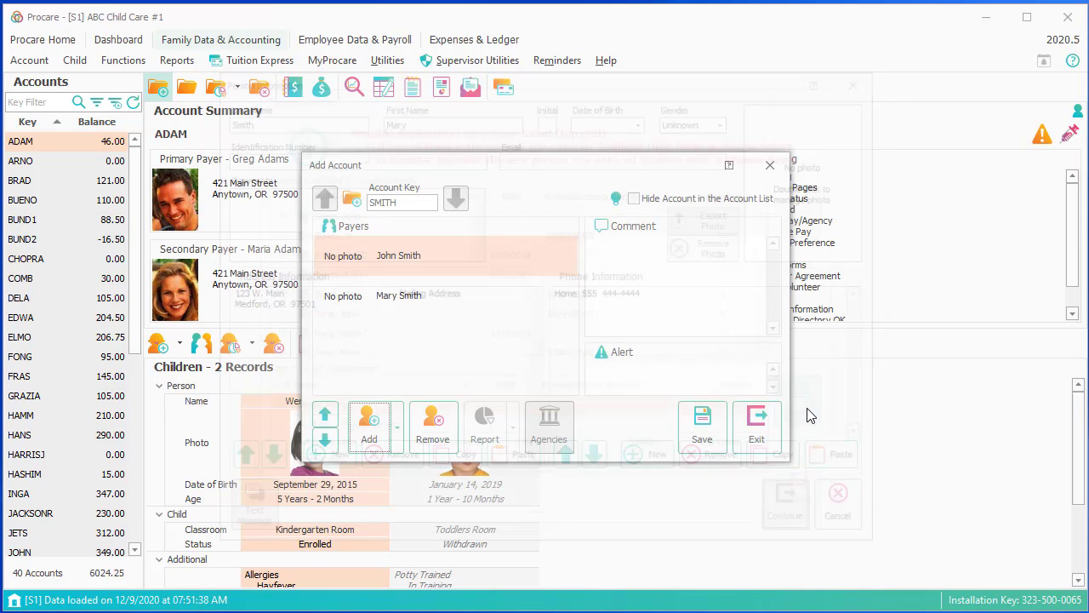
{"action": "left_click", "coordinate": [699, 431]}
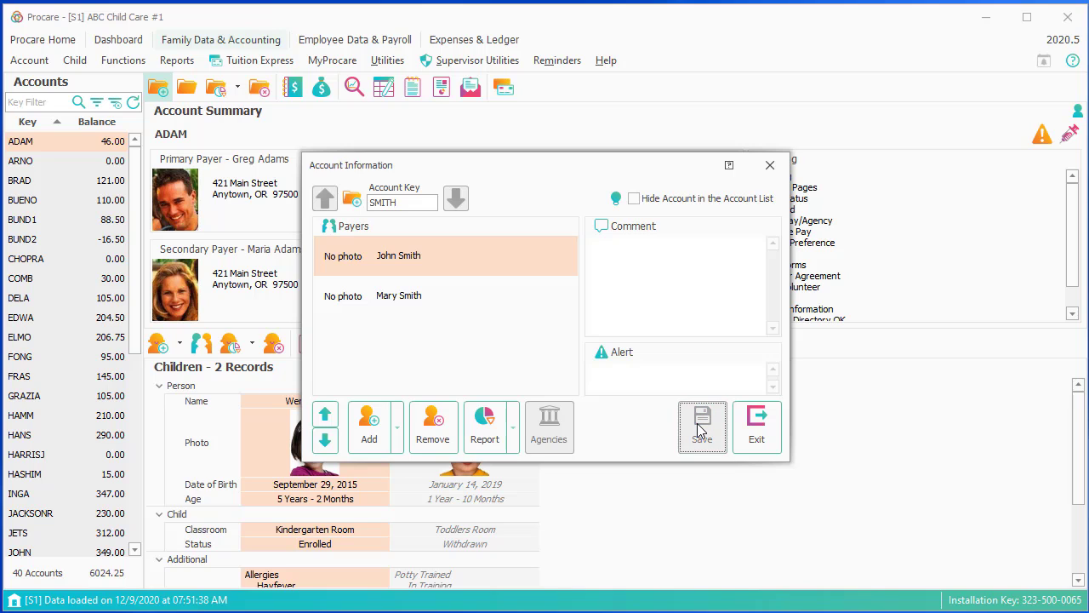
- Start a new child on the family account, entering the child's last name, first name and middle initial
{"action": "left_click", "coordinate": [757, 433]}
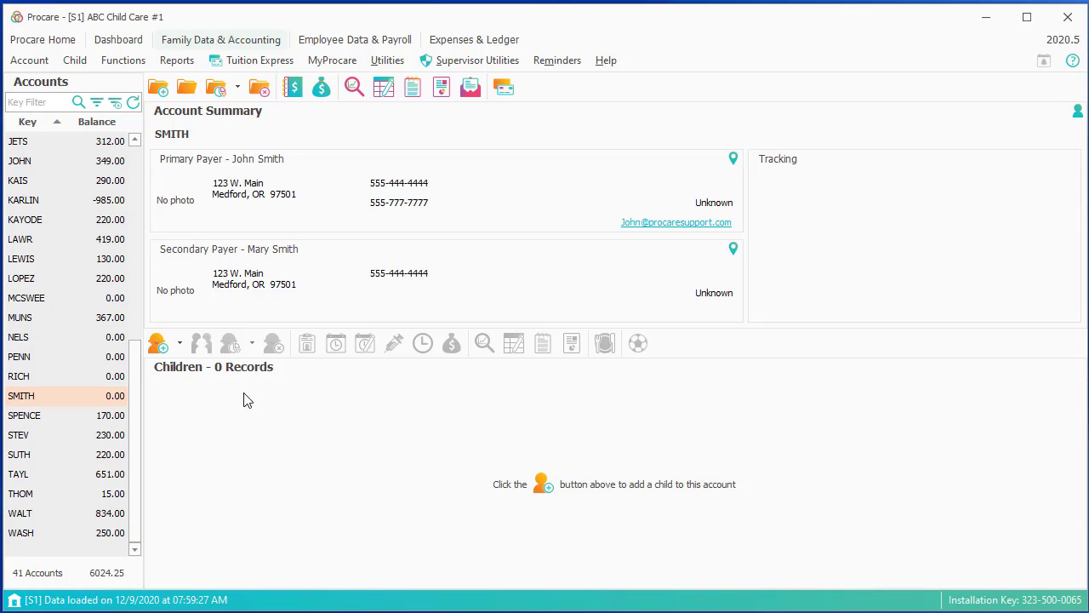
{"action": "left_click", "coordinate": [156, 347]}
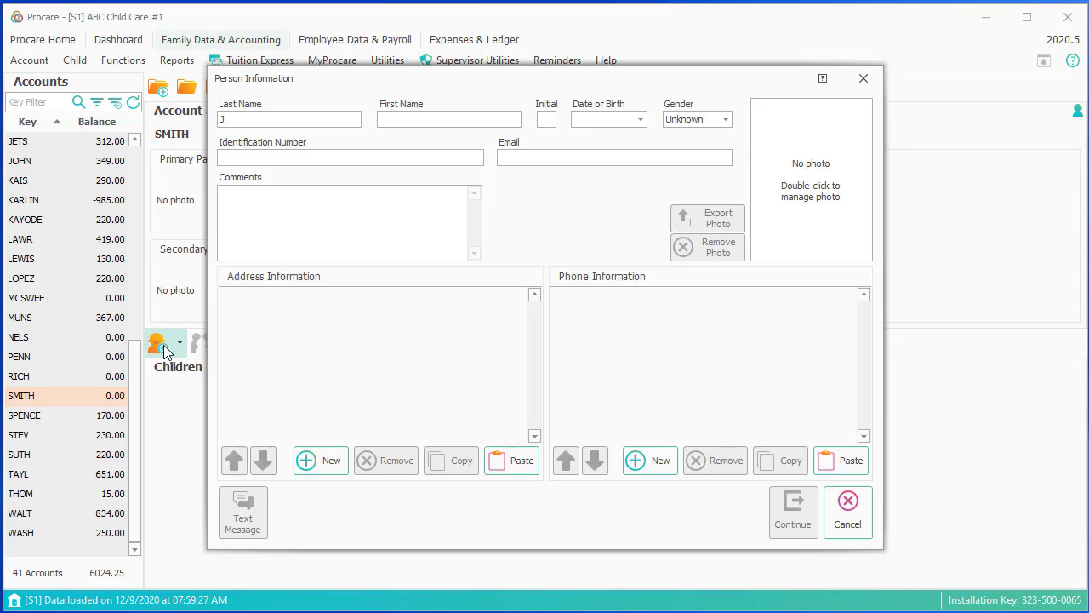
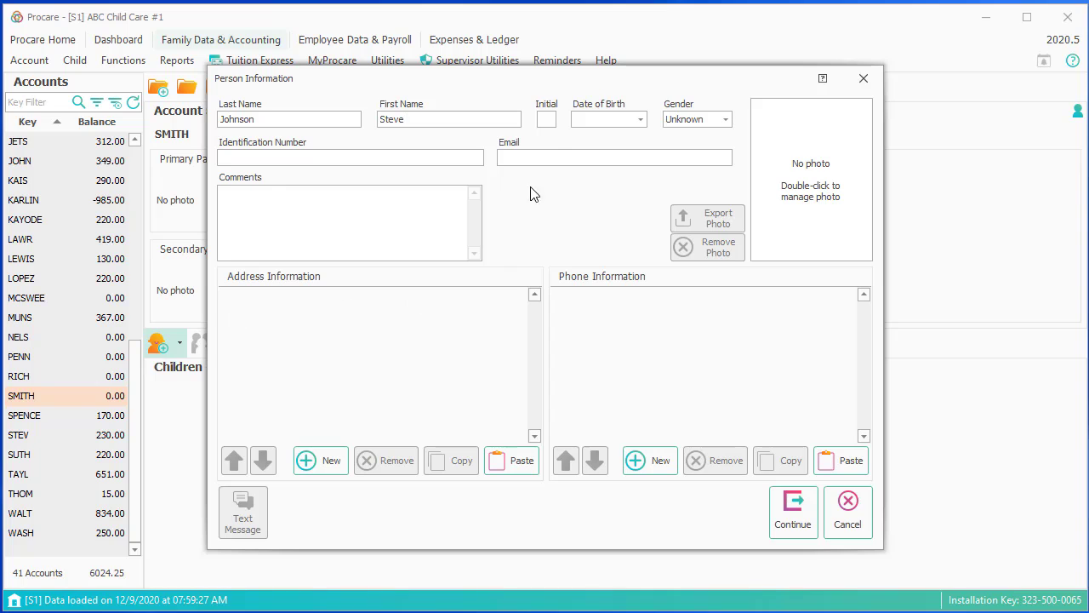
{"action": "left_click", "coordinate": [547, 121]}
{"action": "type", "text": "a"}
- Set the child's birth date to 12/9/2018 and gender to Male, and paste the family address and home phone
{"action": "left_click", "coordinate": [641, 120]}
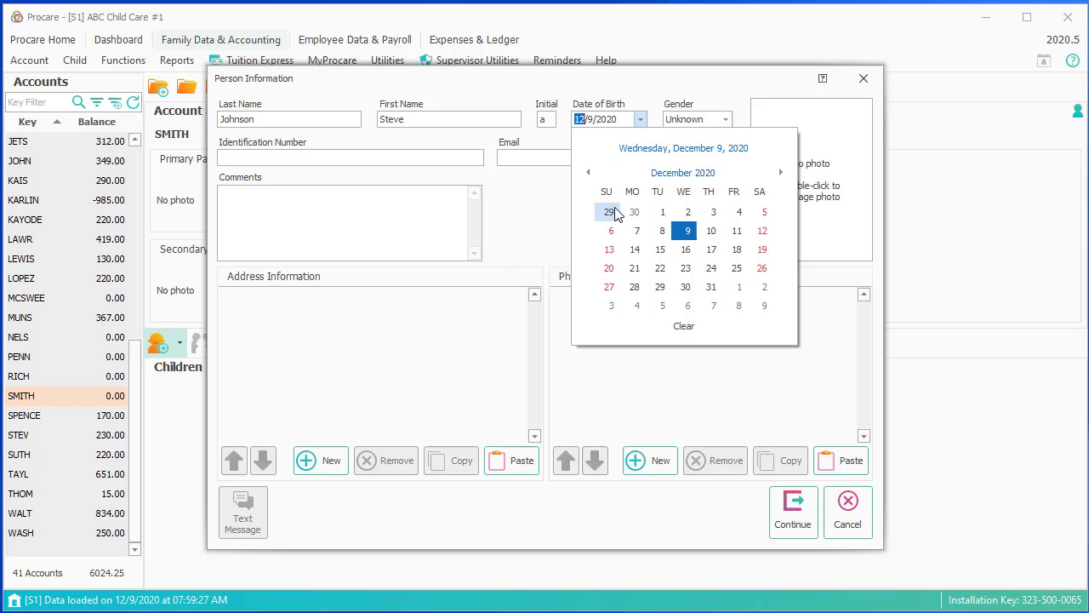
{"action": "left_click", "coordinate": [613, 119]}
{"action": "left_click", "coordinate": [609, 120]}
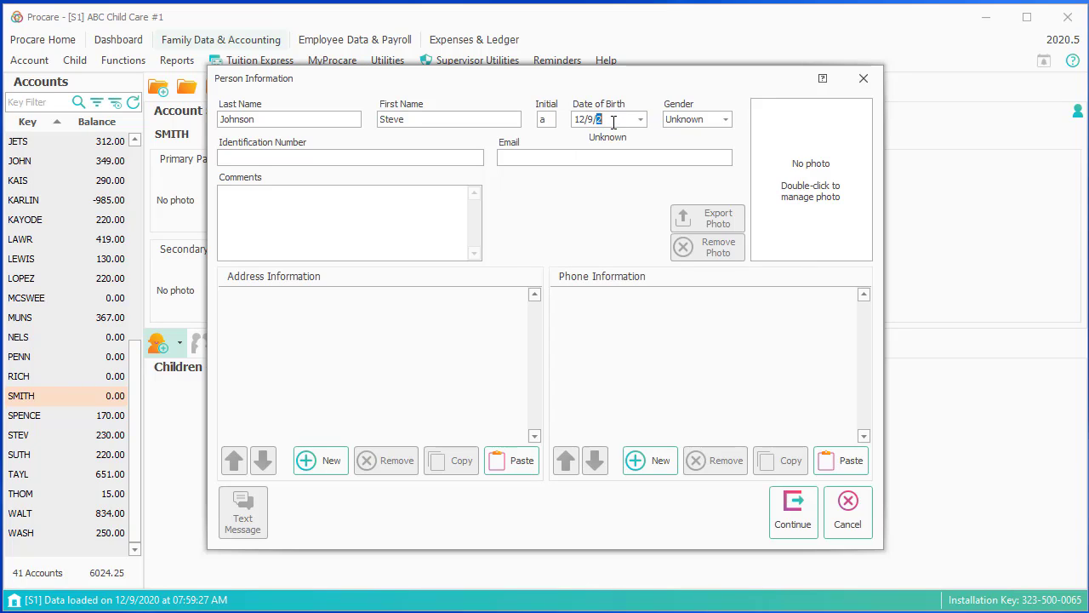
{"action": "type", "text": "8"}
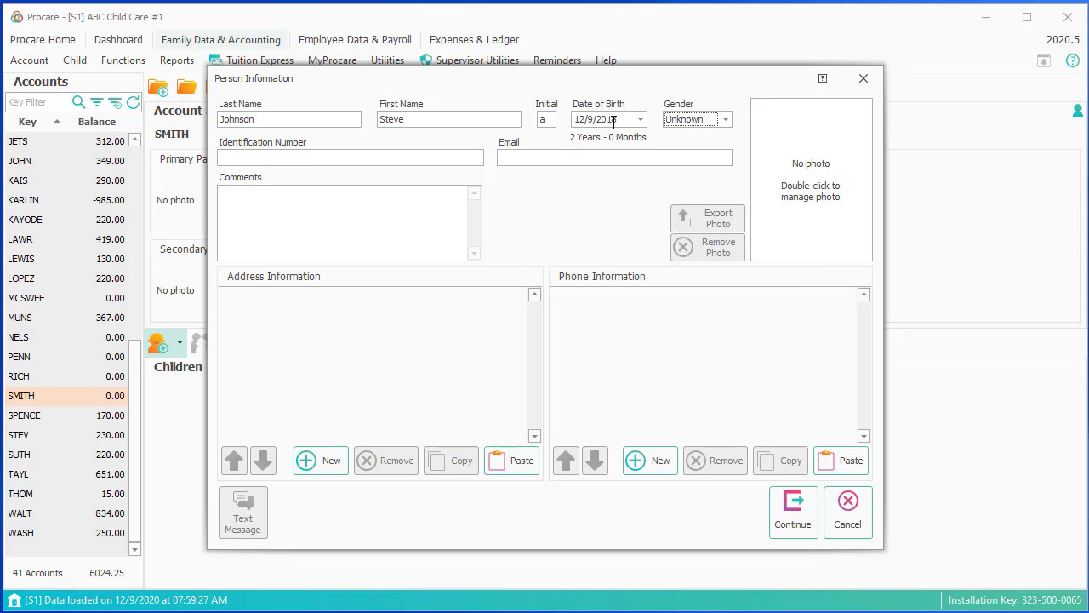
{"action": "left_click", "coordinate": [694, 119]}
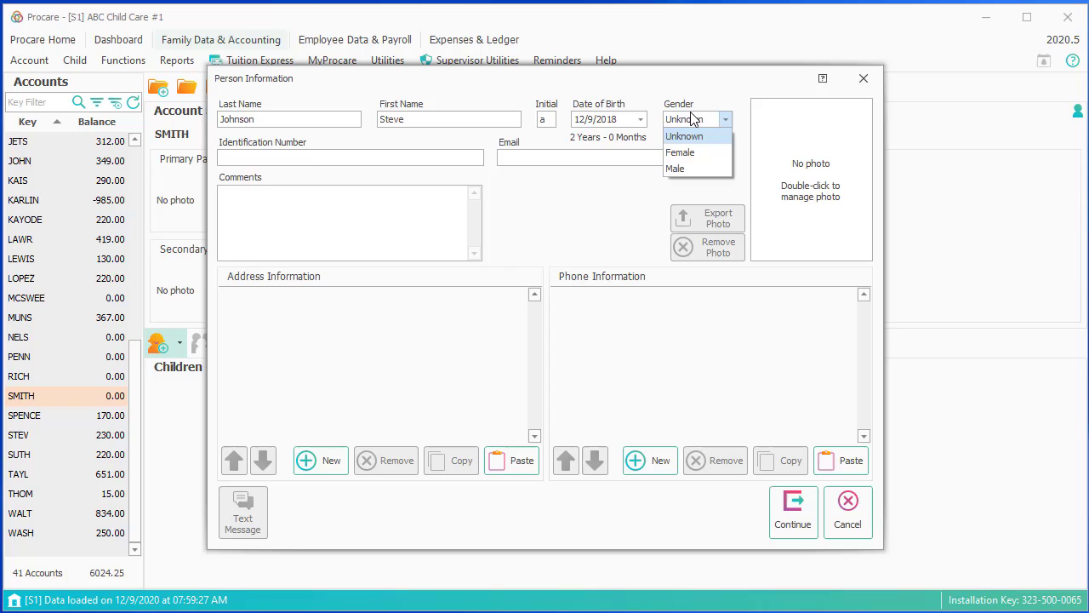
{"action": "left_click", "coordinate": [681, 166]}
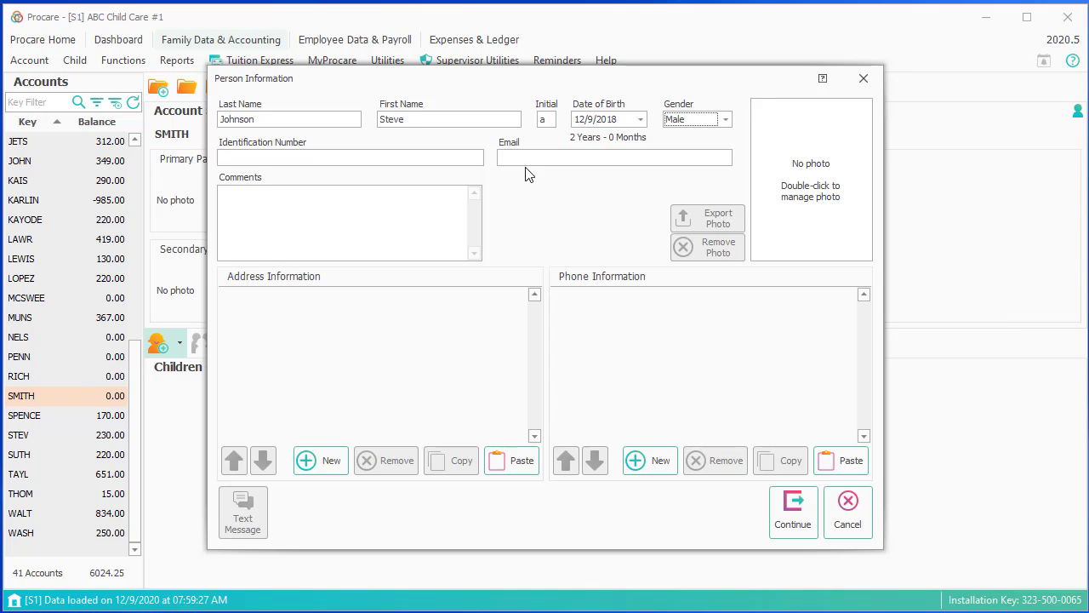
{"action": "left_click", "coordinate": [522, 460]}
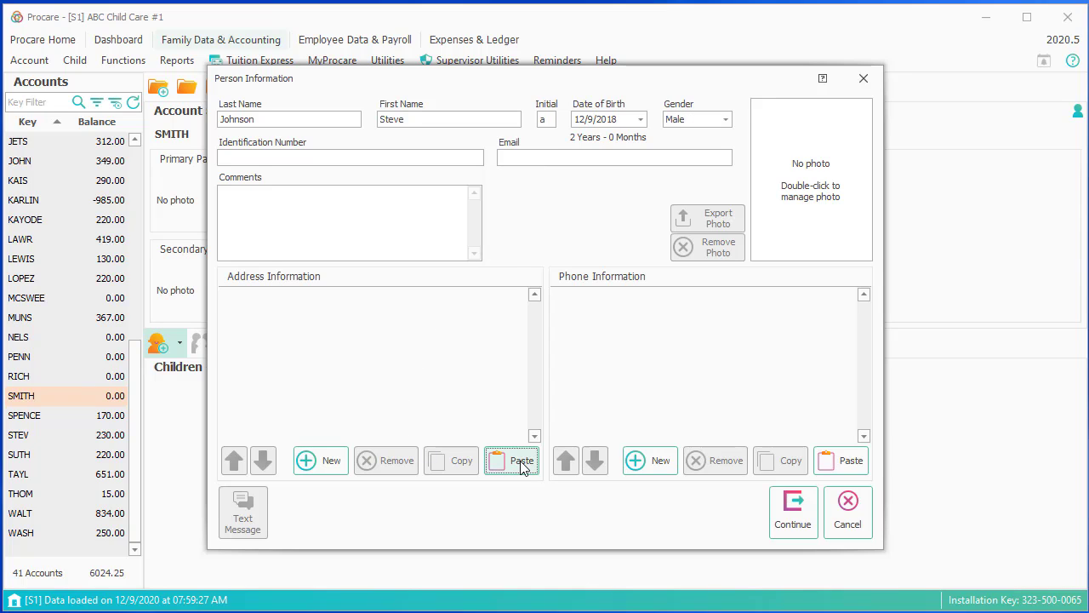
{"action": "left_click", "coordinate": [847, 466]}
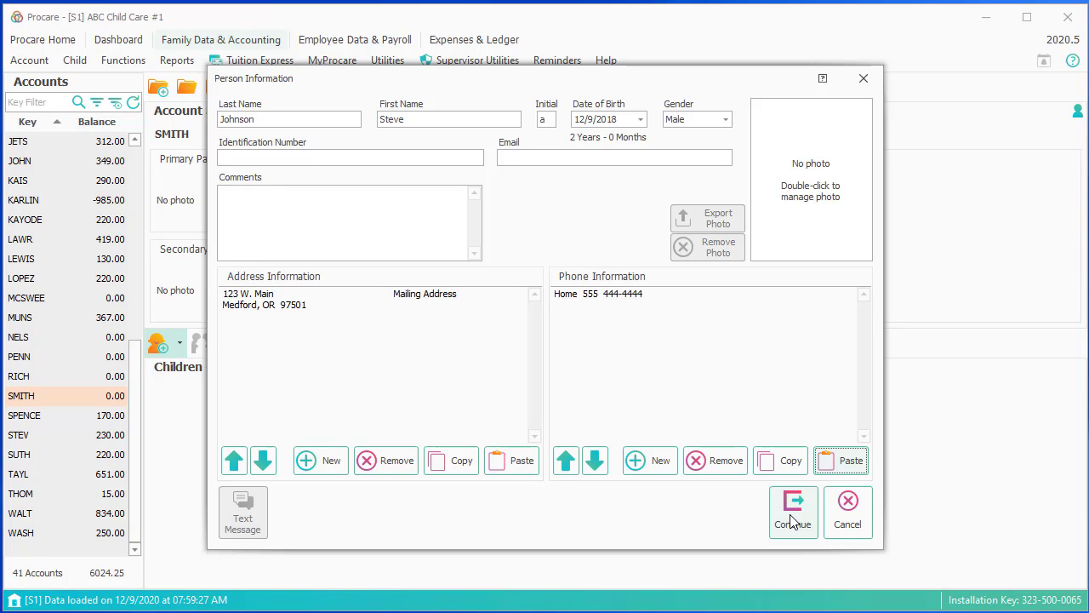
- Save the child as a new person from the Person Reconcile list
{"action": "left_click", "coordinate": [791, 521]}
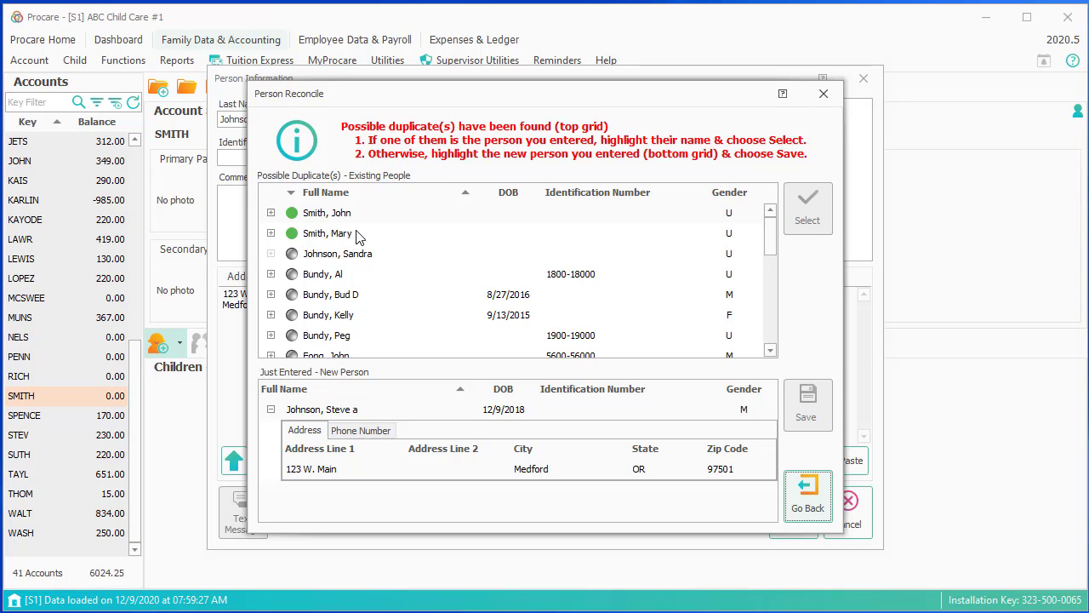
{"action": "left_click", "coordinate": [345, 412]}
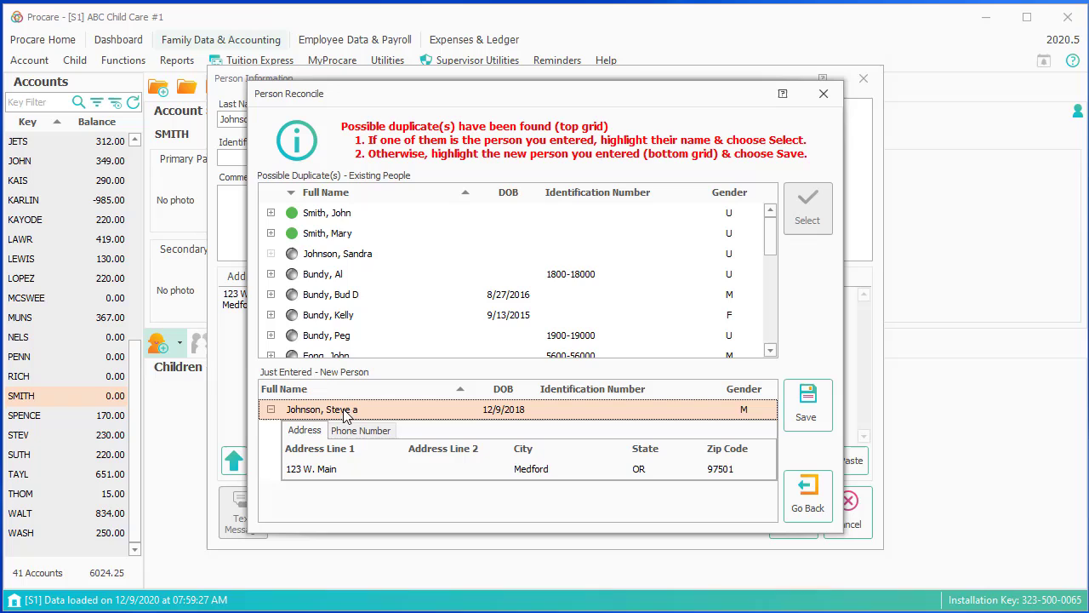
{"action": "left_click", "coordinate": [806, 409]}
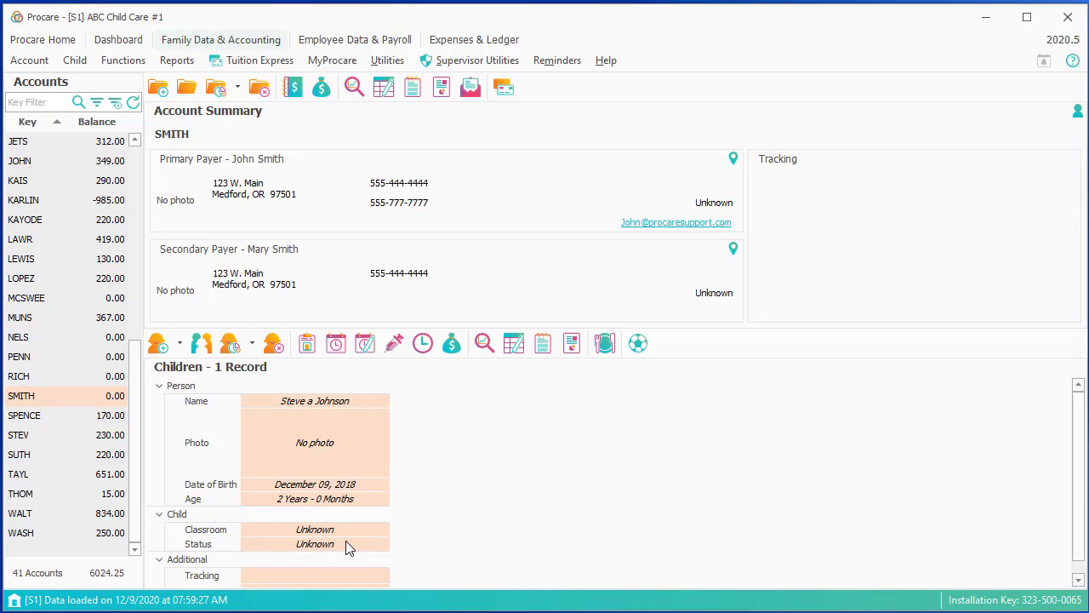
{"action": "mouse_move", "coordinate": [354, 550]}
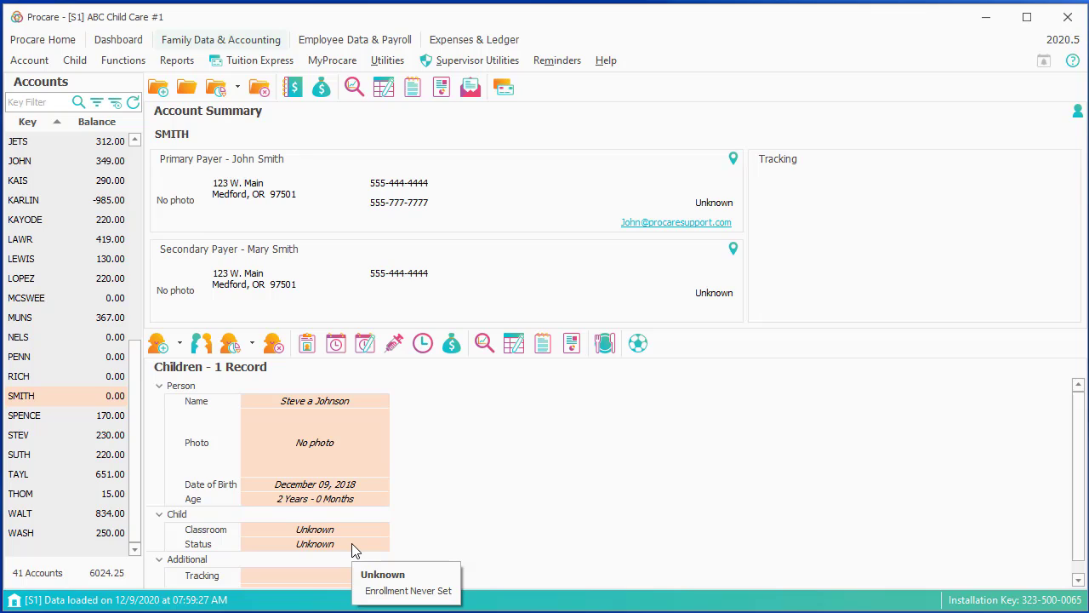
- Add an Enrolled status entry for the child dated November 30, 2020
{"action": "left_click", "coordinate": [353, 550]}
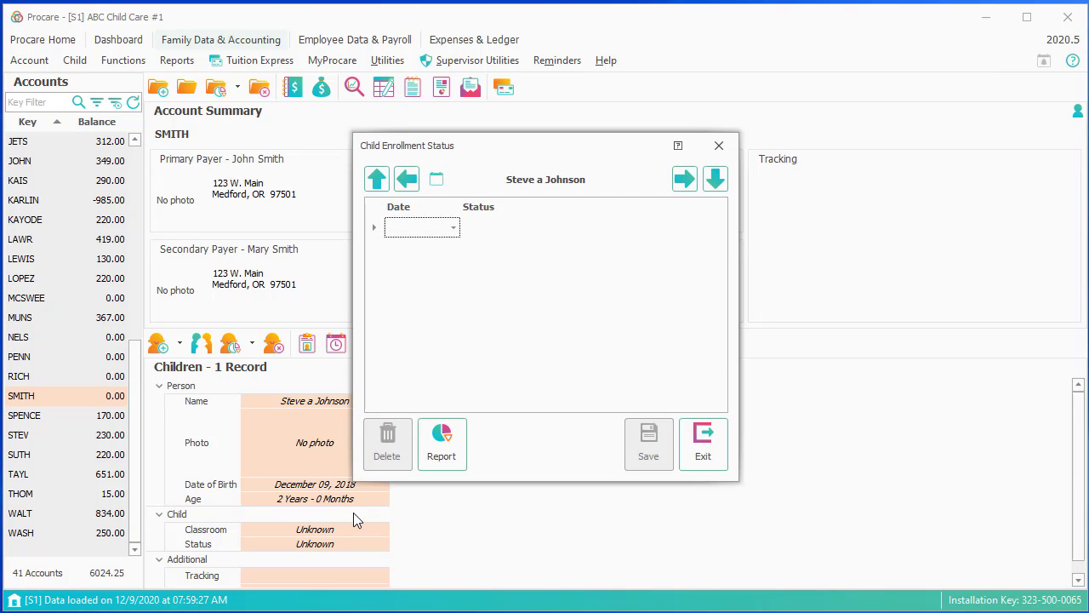
{"action": "left_click", "coordinate": [451, 231]}
{"action": "left_click", "coordinate": [454, 228]}
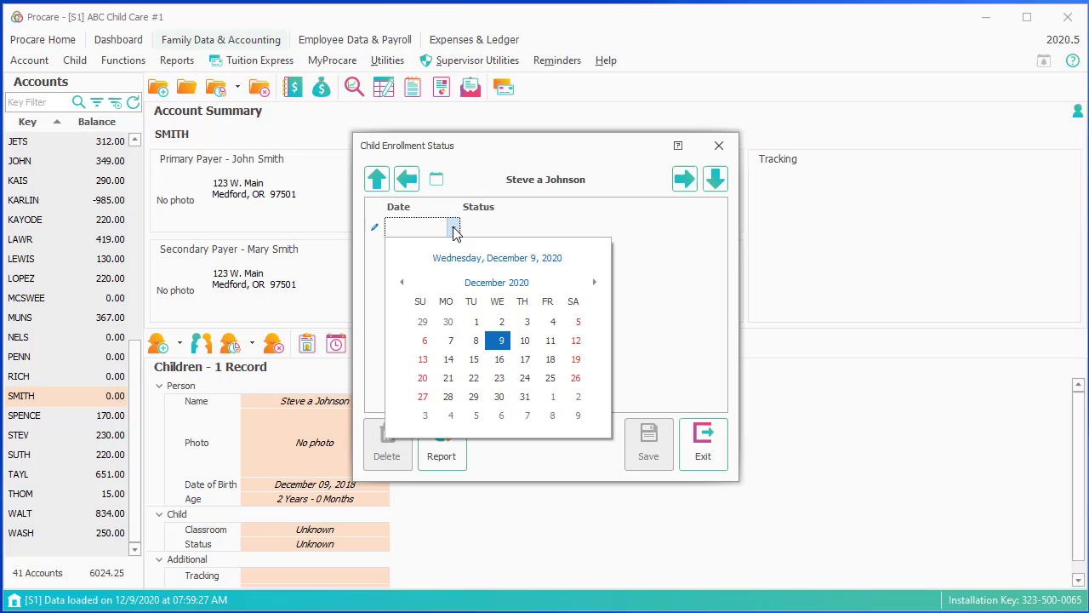
{"action": "left_click", "coordinate": [447, 323]}
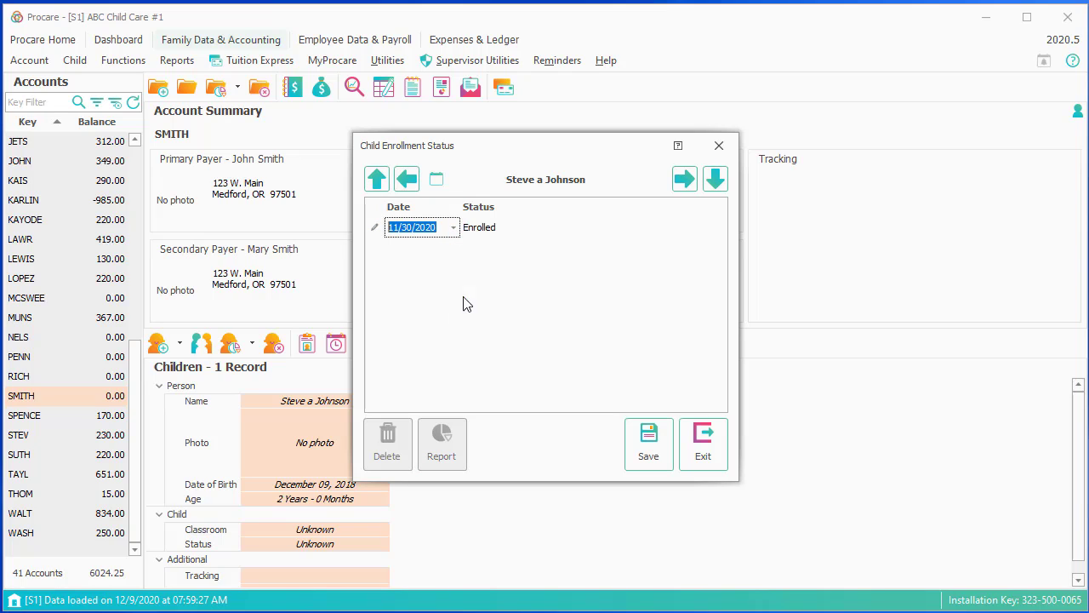
{"action": "left_click", "coordinate": [654, 449]}
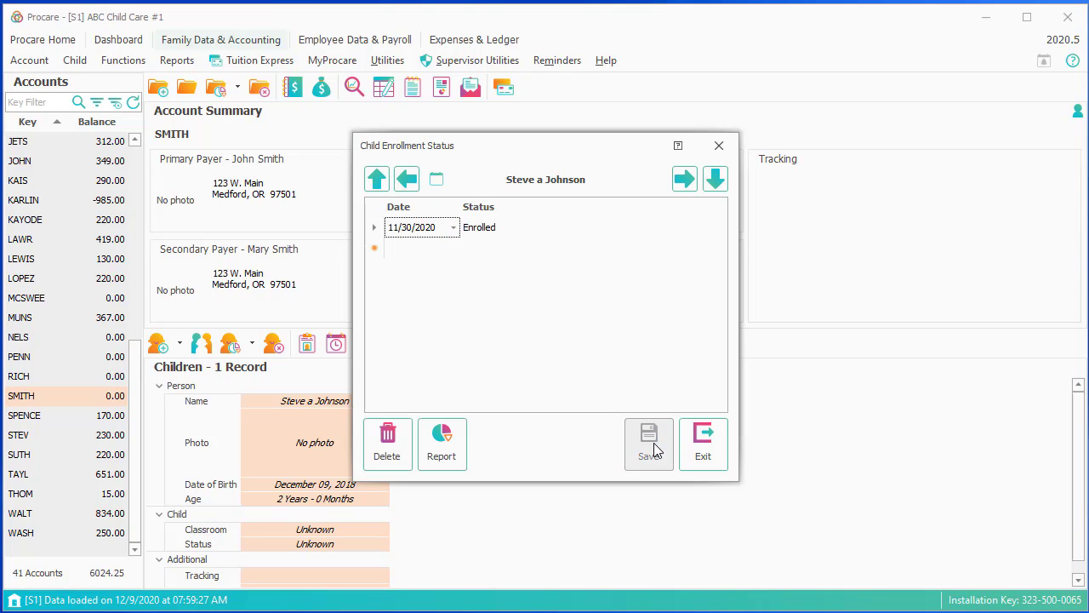
{"action": "left_click", "coordinate": [432, 252]}
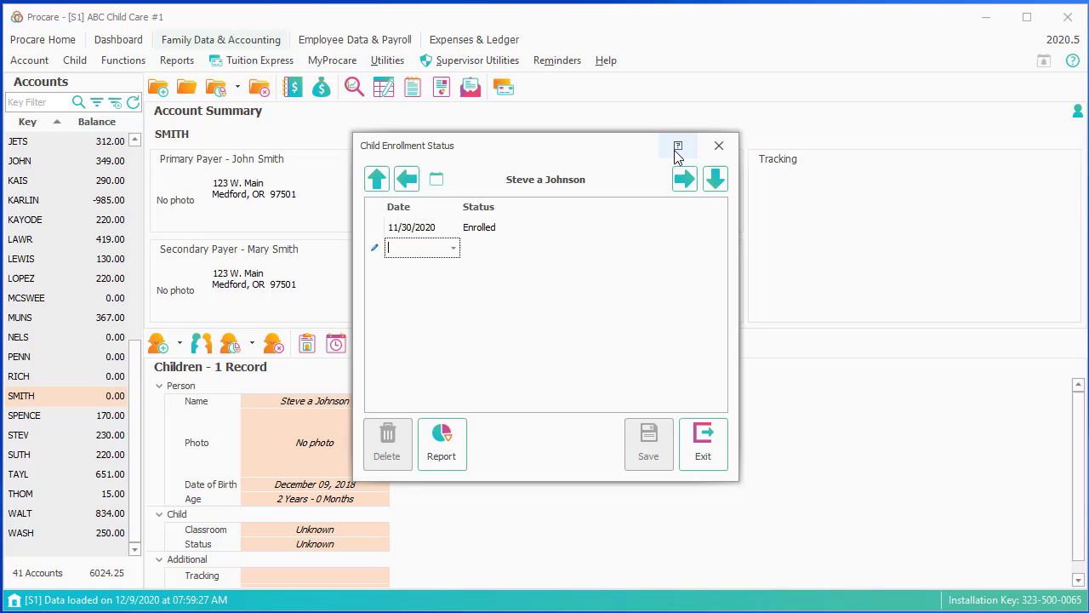
{"action": "left_click", "coordinate": [698, 444]}
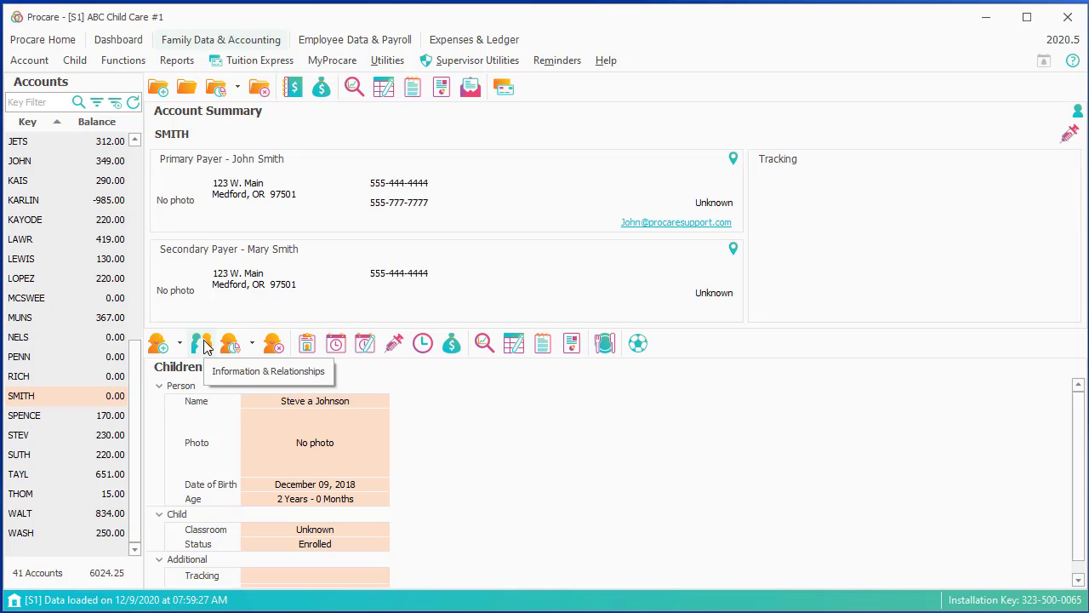
- Open the child's Information & Relationships and import both account payers as related people
{"action": "double_click", "coordinate": [339, 534]}
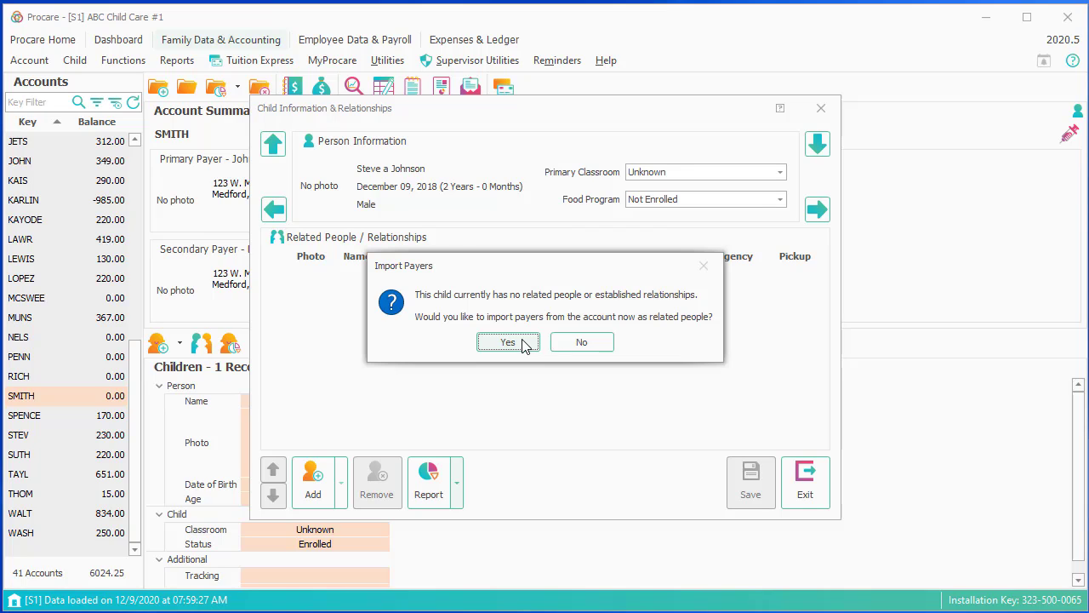
{"action": "left_click", "coordinate": [523, 343]}
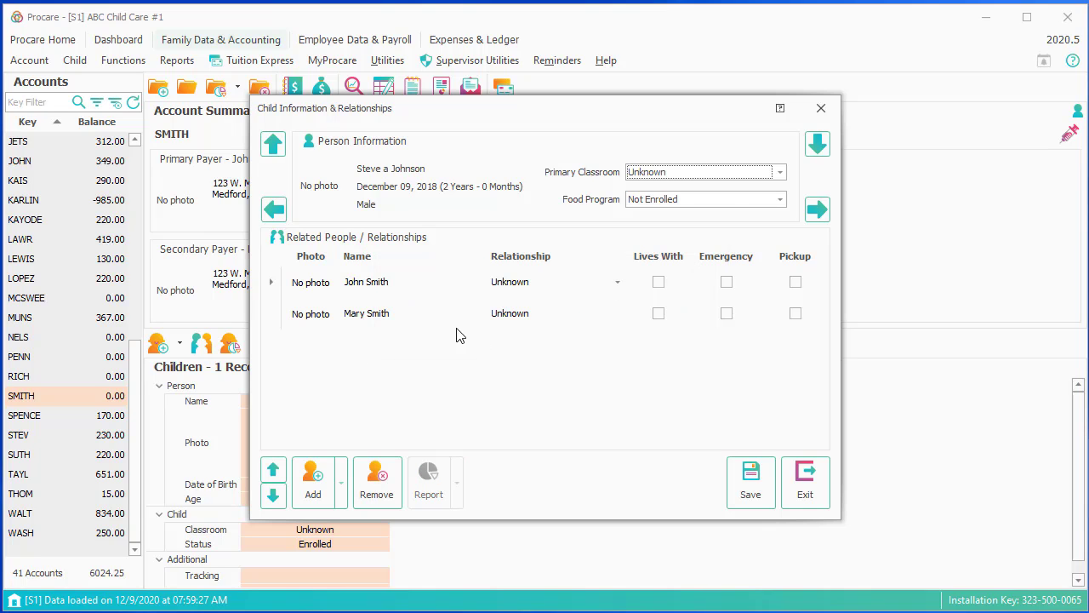
- Make the payers the child's Step Dad and Mom, each with Lives With, Emergency and Pickup
{"action": "left_click", "coordinate": [617, 286]}
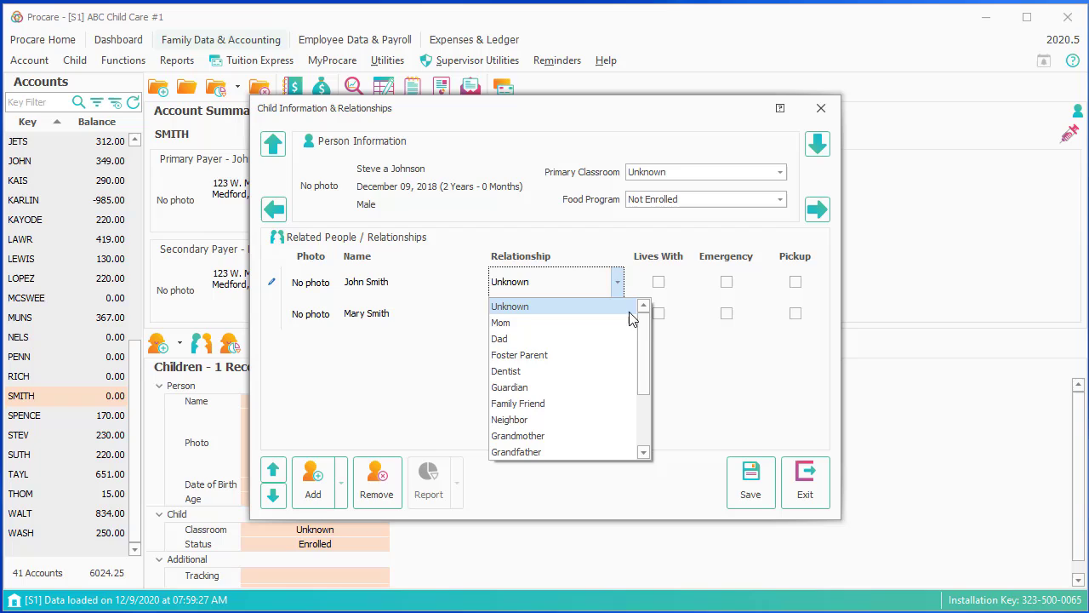
{"action": "scroll", "coordinate": [636, 459], "scroll_direction": "down", "scroll_amount": 2}
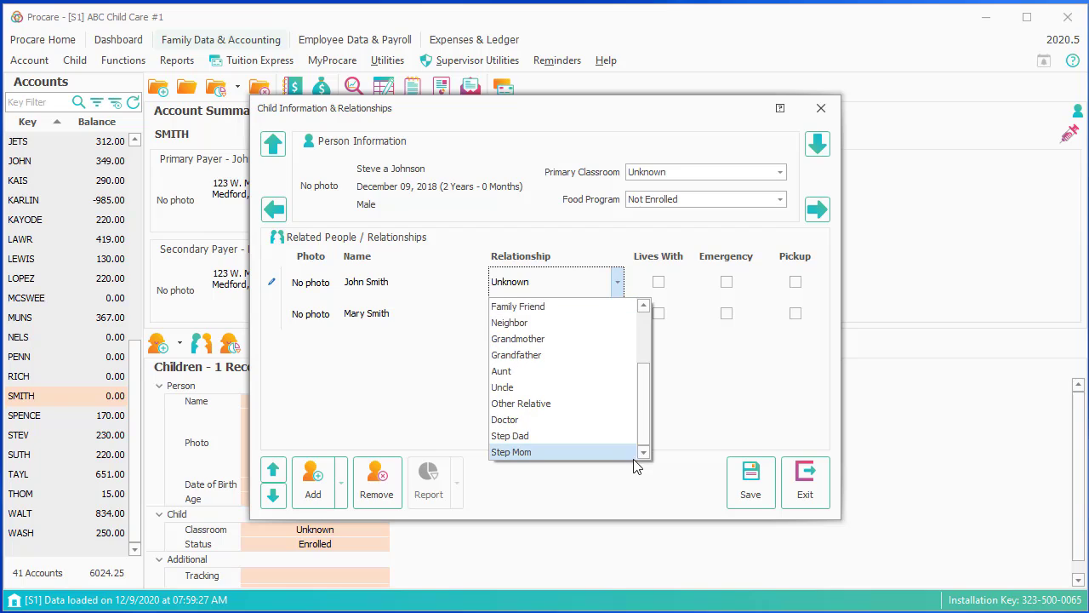
{"action": "left_click", "coordinate": [515, 436]}
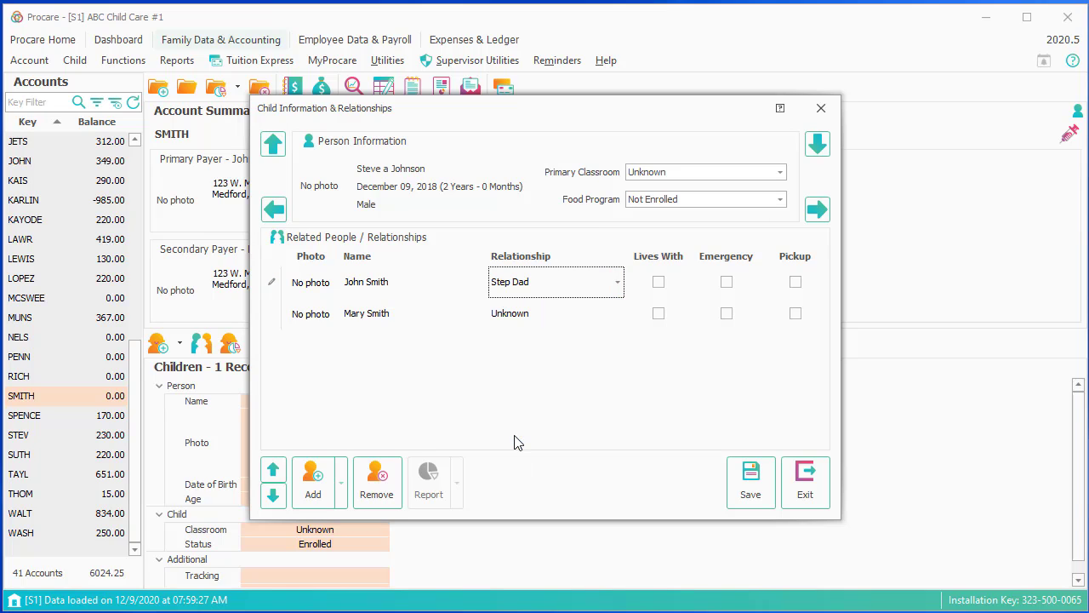
{"action": "left_click", "coordinate": [570, 322]}
{"action": "left_click", "coordinate": [538, 356]}
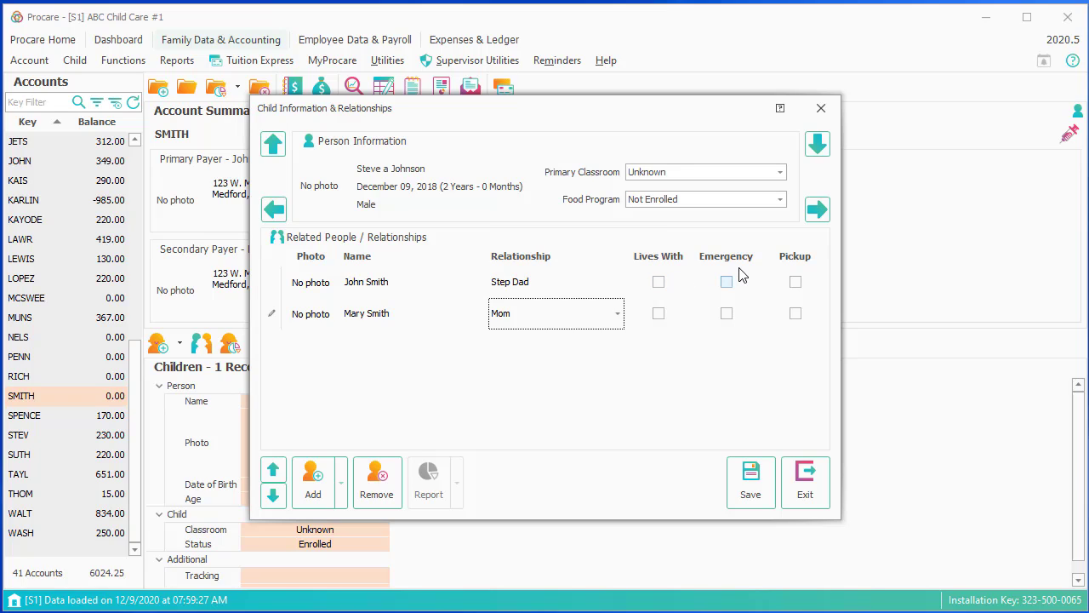
{"action": "left_click", "coordinate": [659, 284]}
{"action": "left_click", "coordinate": [658, 313]}
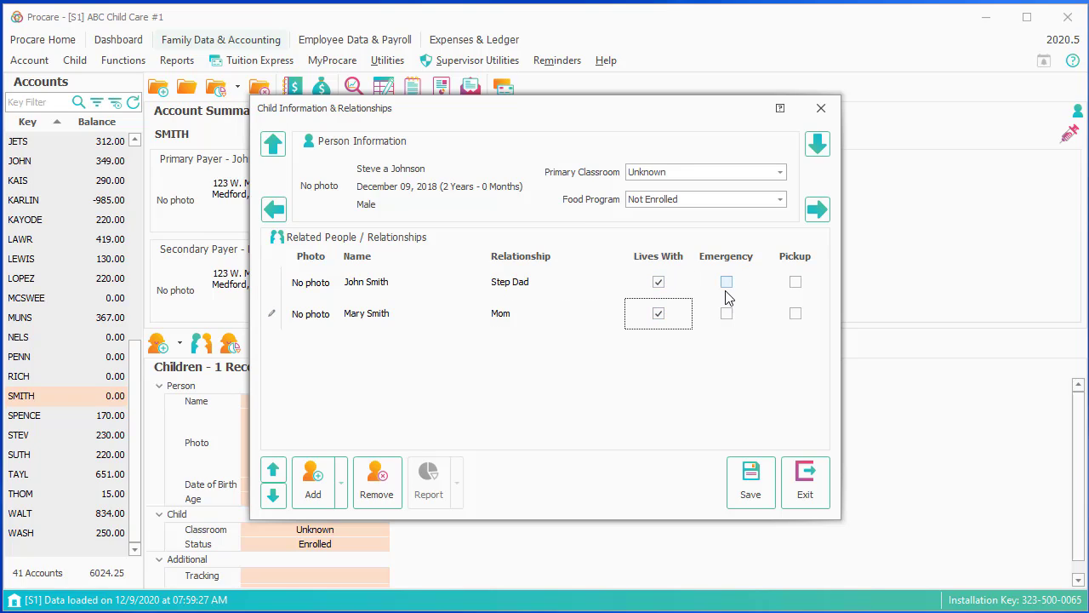
{"action": "left_click", "coordinate": [726, 284]}
{"action": "left_click", "coordinate": [726, 314]}
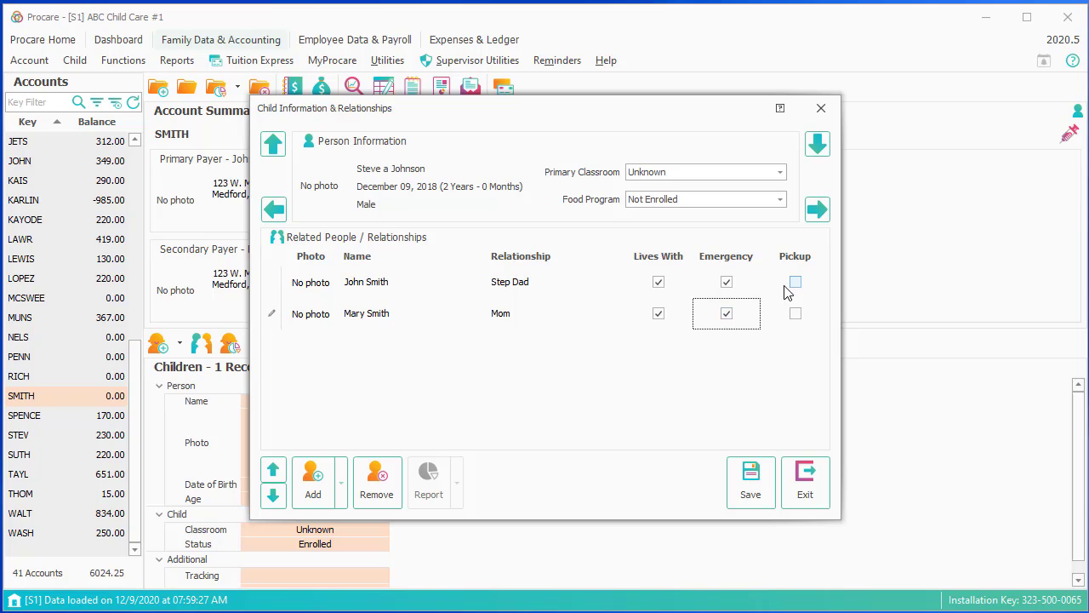
{"action": "left_click", "coordinate": [794, 284]}
{"action": "left_click", "coordinate": [794, 314]}
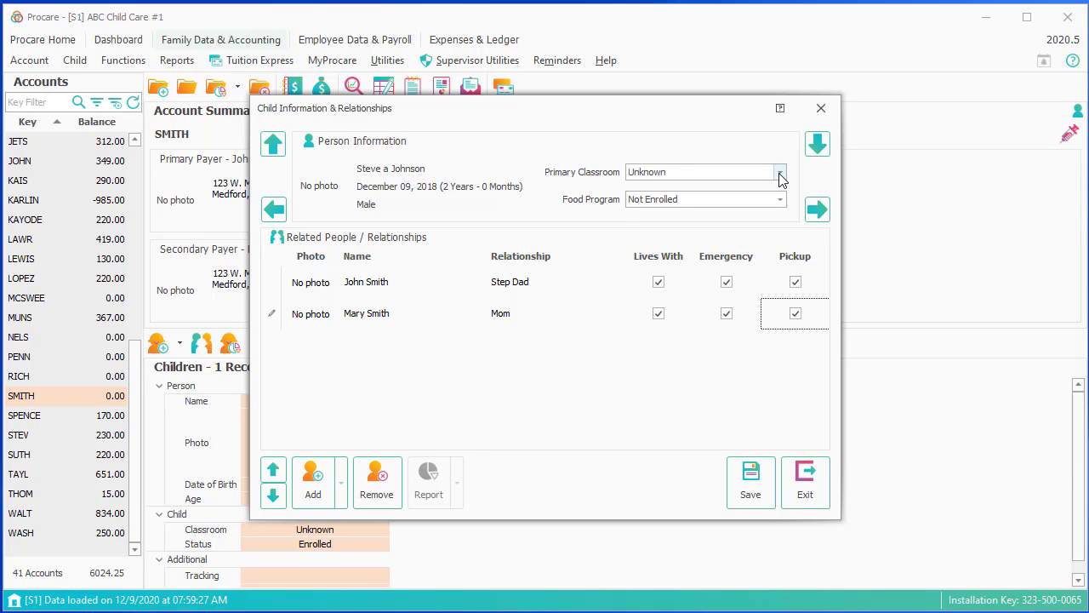
- Set the child's primary classroom to Toddlers Room and save the child's information
{"action": "left_click", "coordinate": [780, 173]}
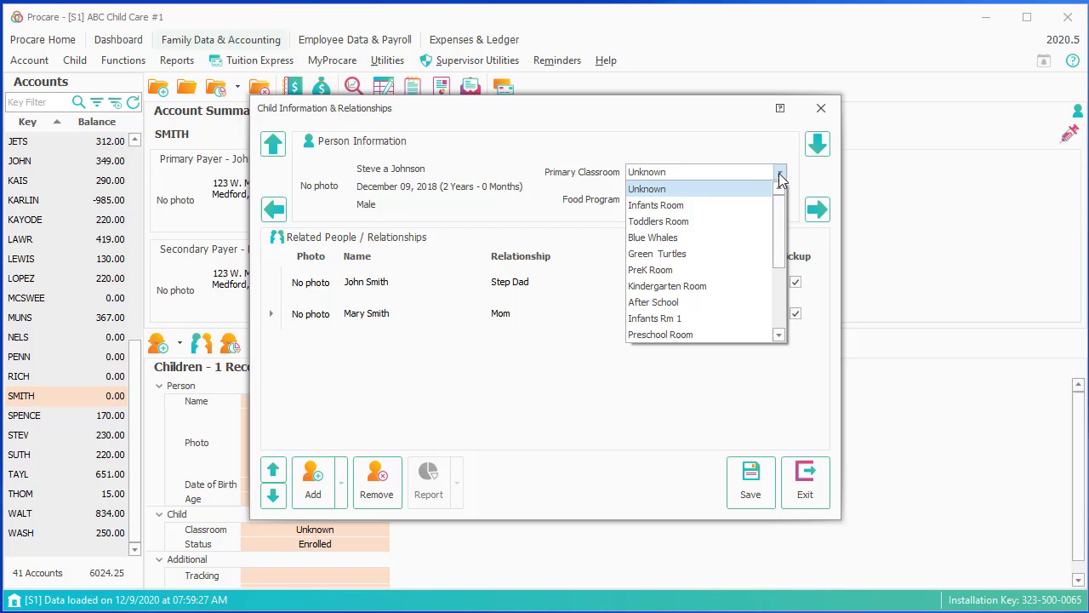
{"action": "left_click", "coordinate": [684, 223]}
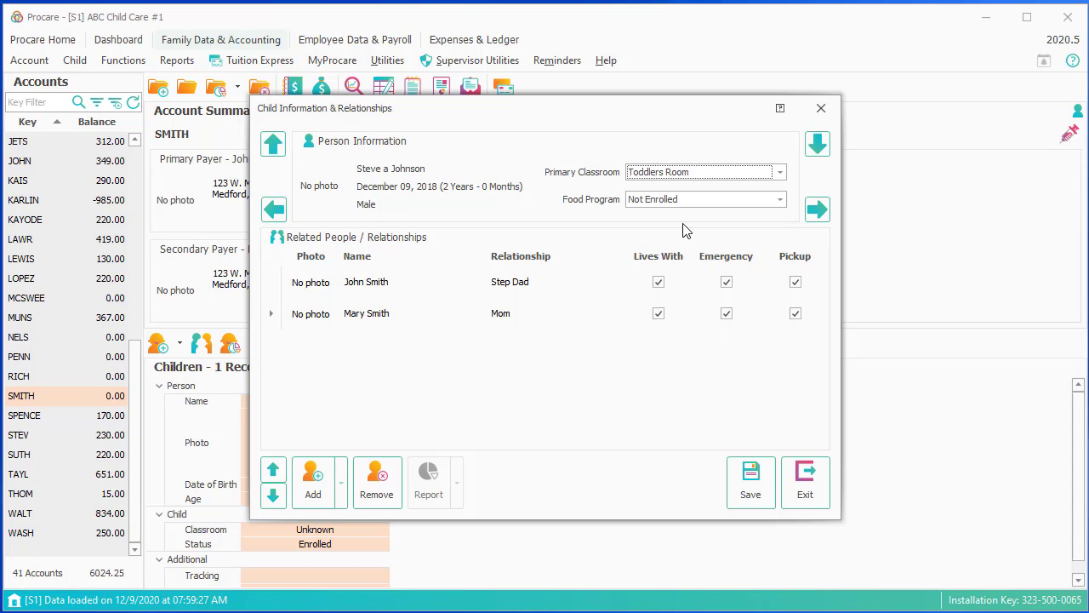
{"action": "left_click", "coordinate": [751, 482]}
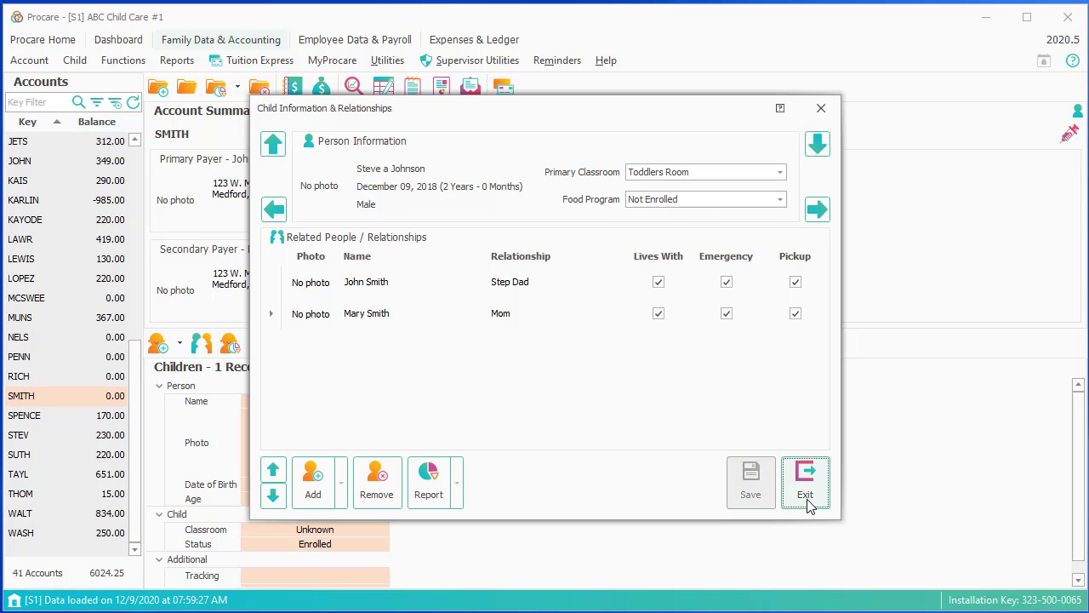
{"action": "left_click", "coordinate": [805, 484]}
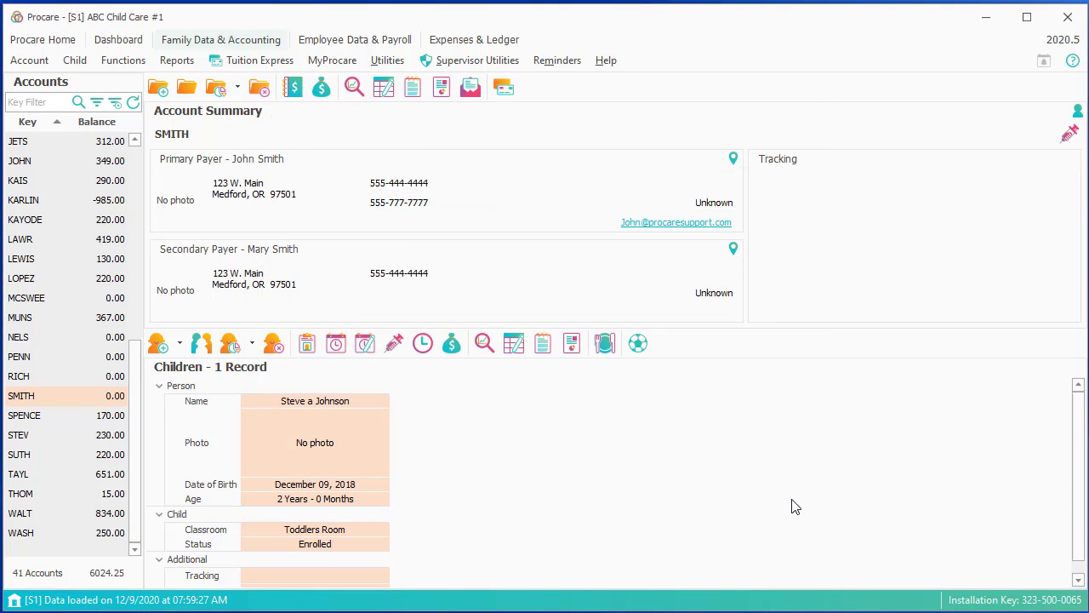
{"action": "left_click", "coordinate": [157, 345]}
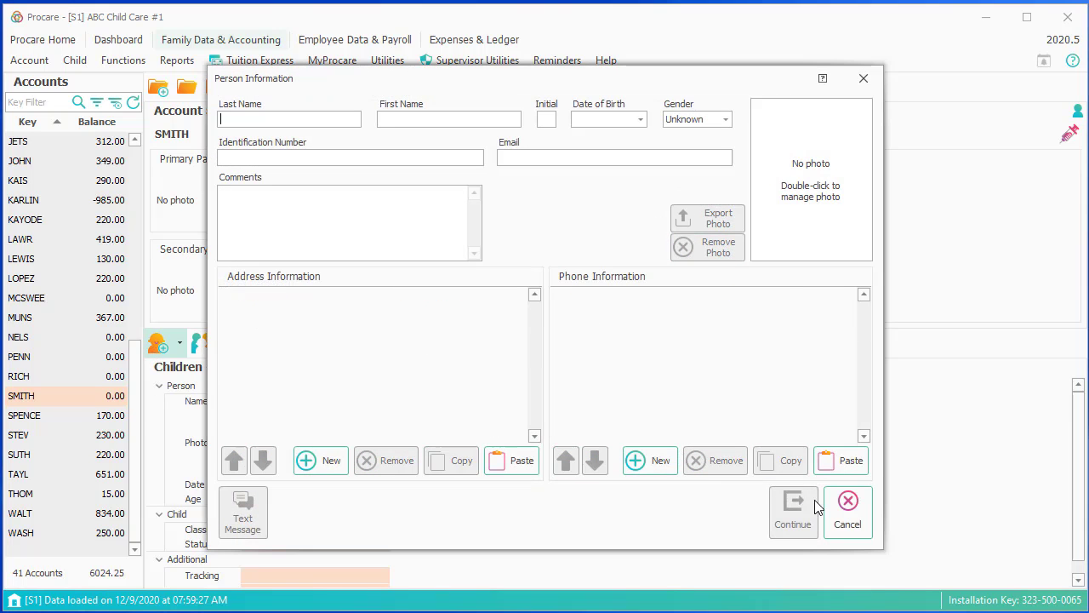
{"action": "left_click", "coordinate": [845, 512]}
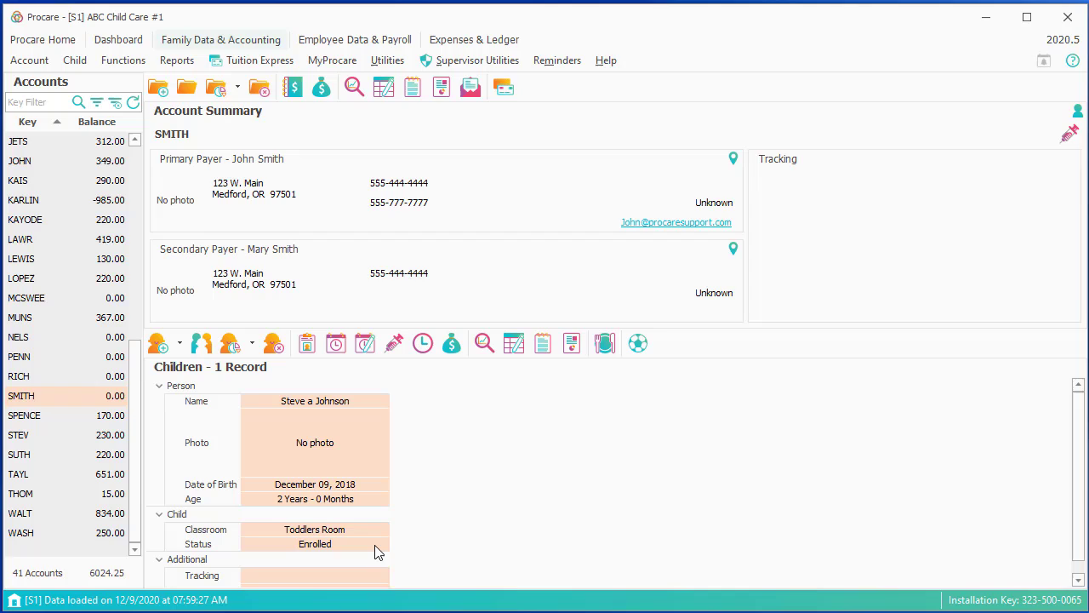
{"action": "mouse_move", "coordinate": [378, 552]}
- Record first doses of Hepatitis B, Rotavirus, DTaP and Hib as 12/9/2020 and save
{"action": "left_click", "coordinate": [395, 343]}
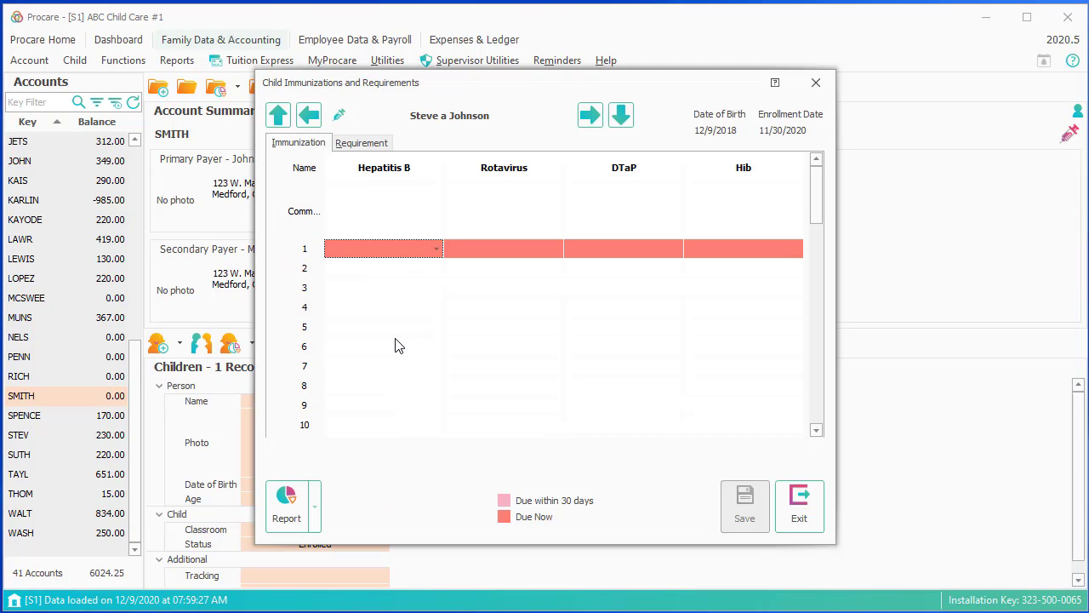
{"action": "left_click", "coordinate": [439, 252]}
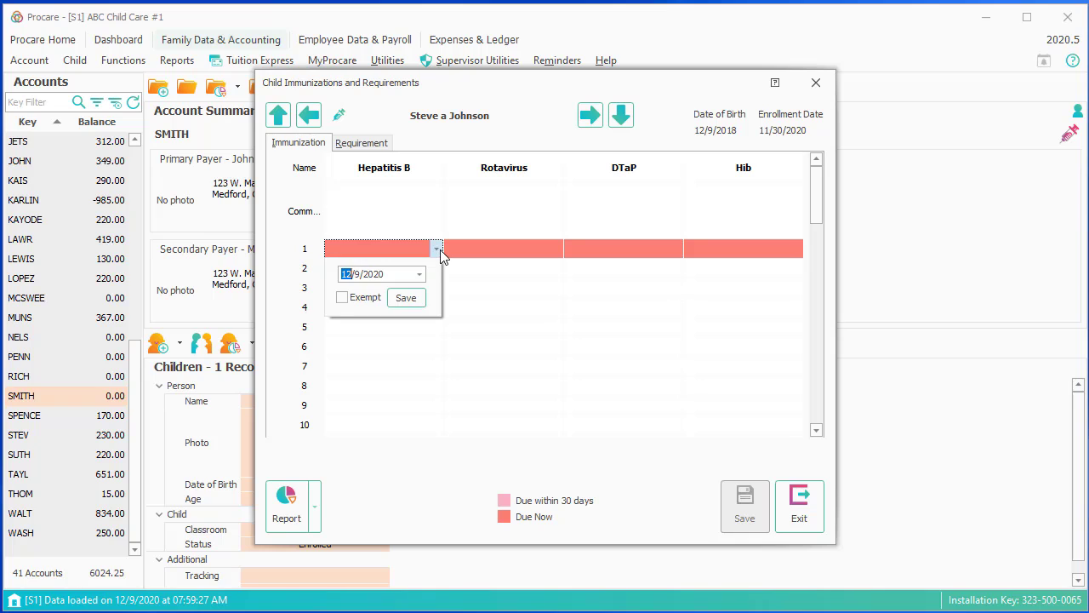
{"action": "left_click", "coordinate": [411, 302]}
{"action": "left_click", "coordinate": [539, 253]}
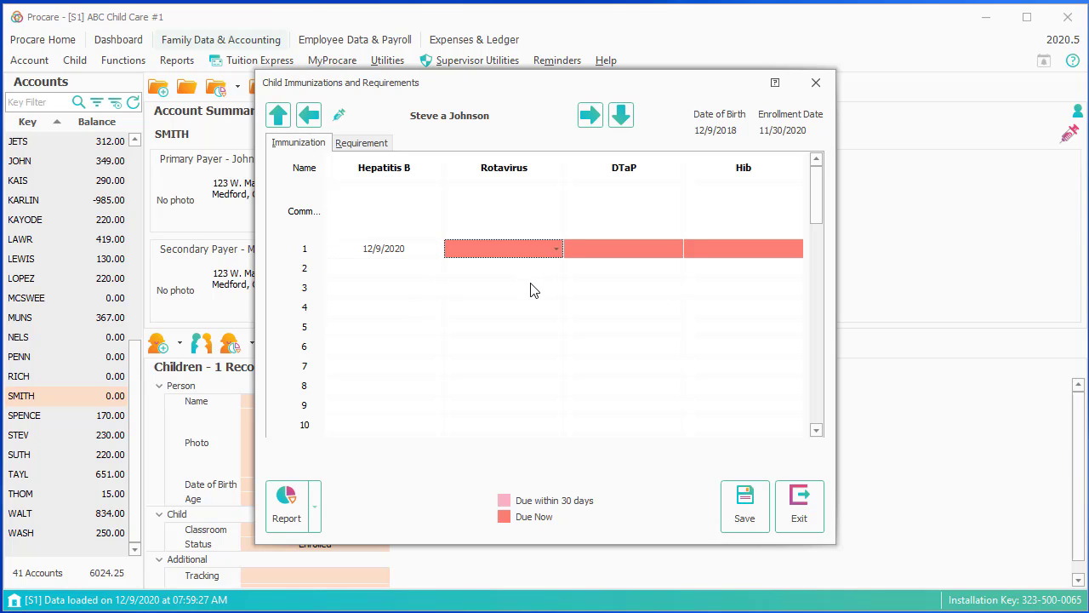
{"action": "left_click", "coordinate": [555, 251]}
{"action": "left_click", "coordinate": [528, 300]}
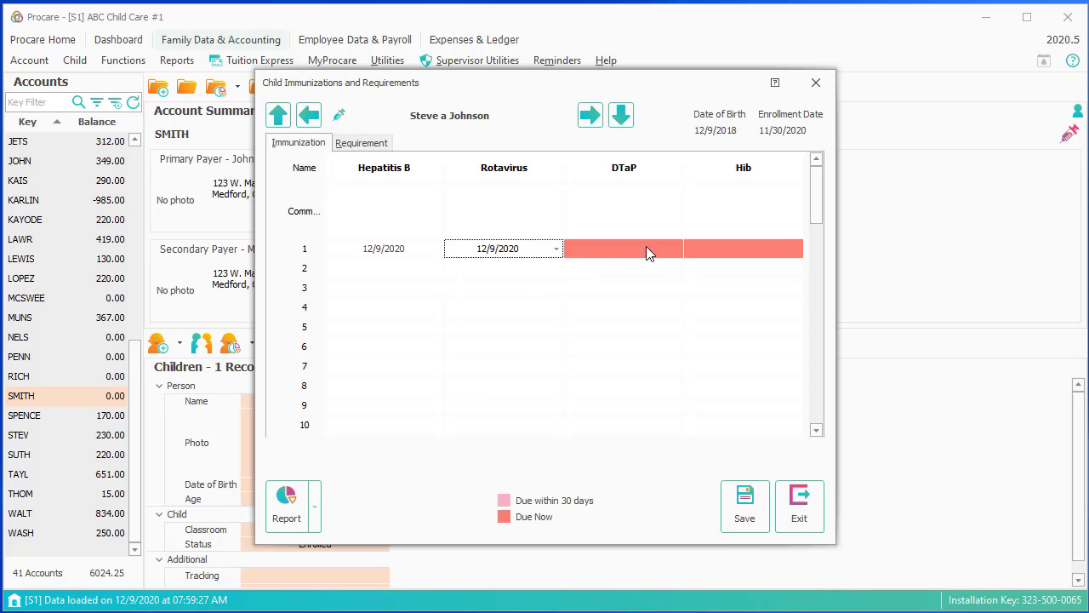
{"action": "left_click", "coordinate": [676, 253]}
{"action": "left_click", "coordinate": [676, 248]}
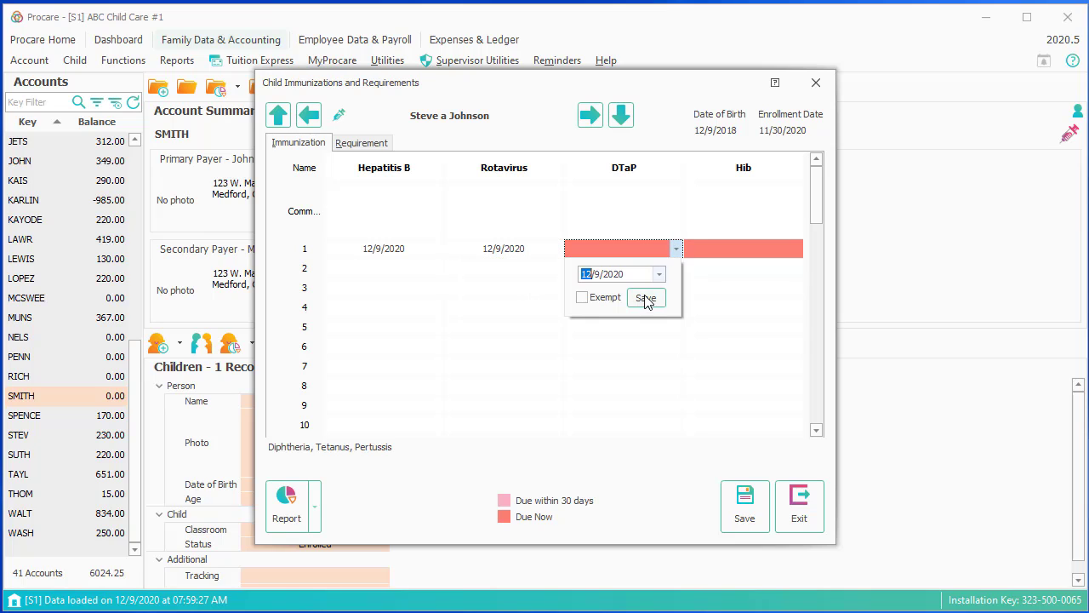
{"action": "left_click", "coordinate": [649, 301]}
{"action": "left_click", "coordinate": [786, 248]}
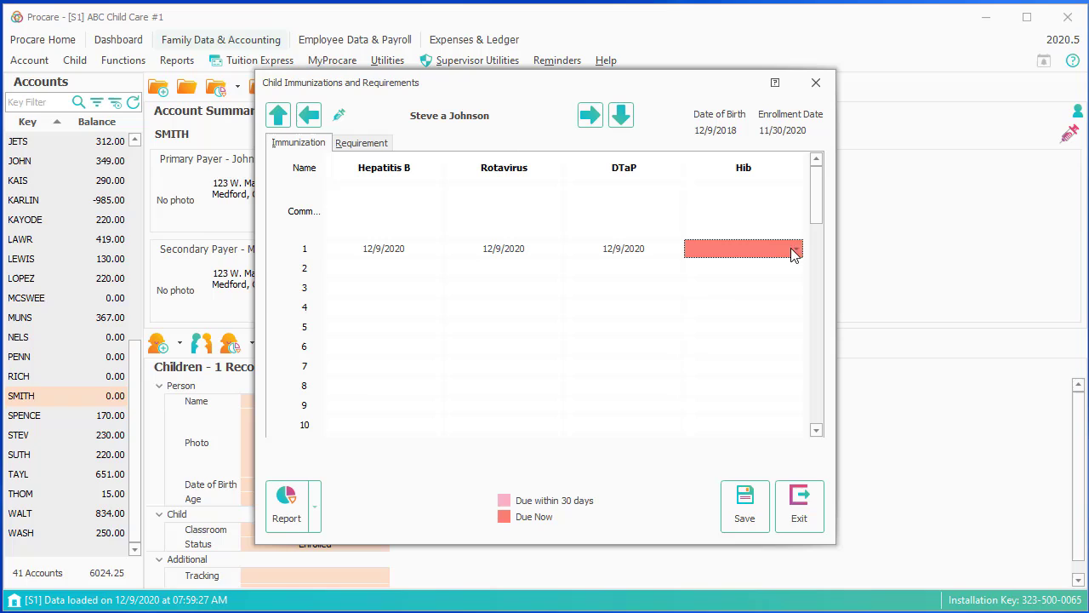
{"action": "left_click", "coordinate": [794, 249]}
{"action": "left_click", "coordinate": [765, 298]}
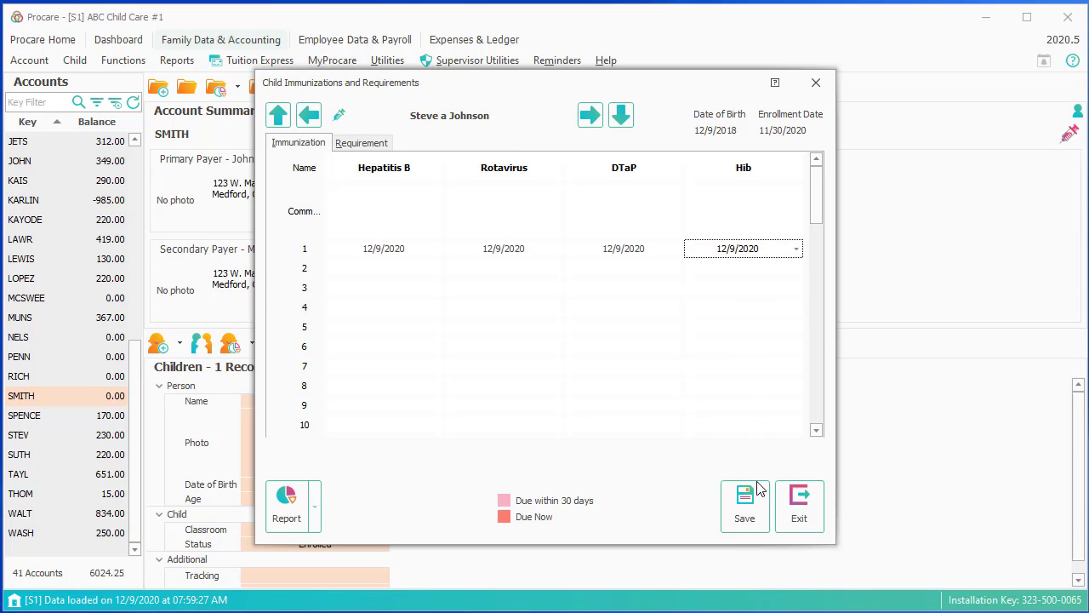
{"action": "left_click", "coordinate": [743, 504]}
{"action": "left_click", "coordinate": [800, 508]}
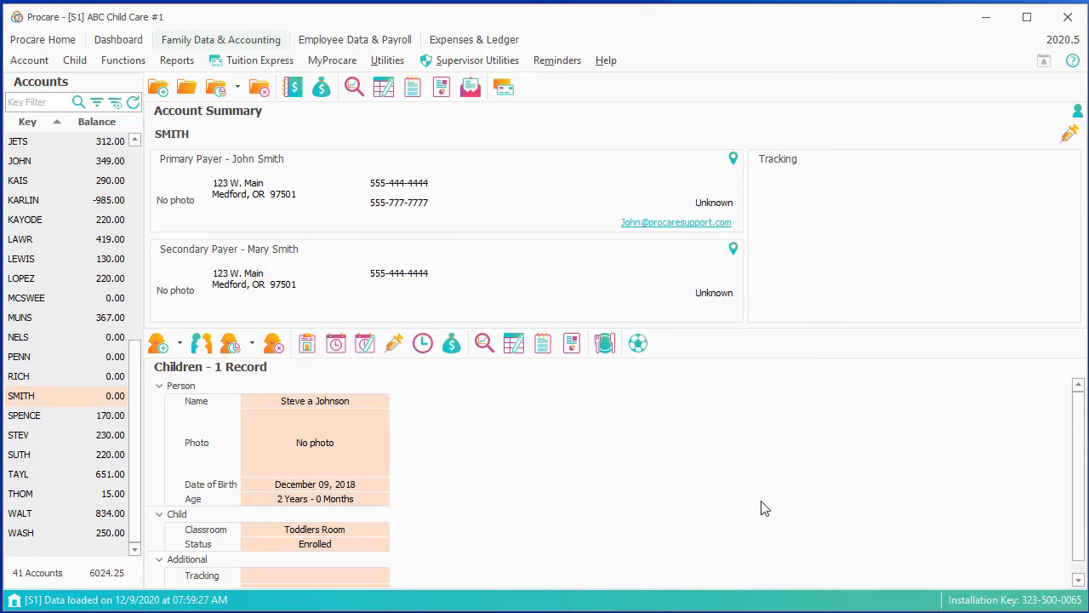
- Review the child's requirements list in the immunizations record, then exit
{"action": "left_click", "coordinate": [394, 344]}
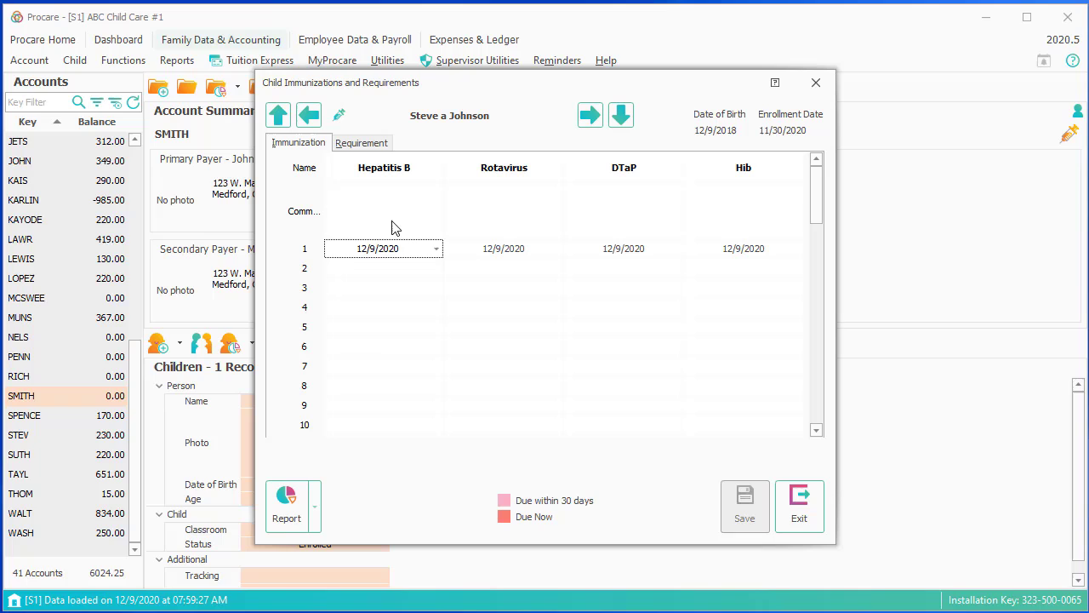
{"action": "left_click", "coordinate": [361, 144]}
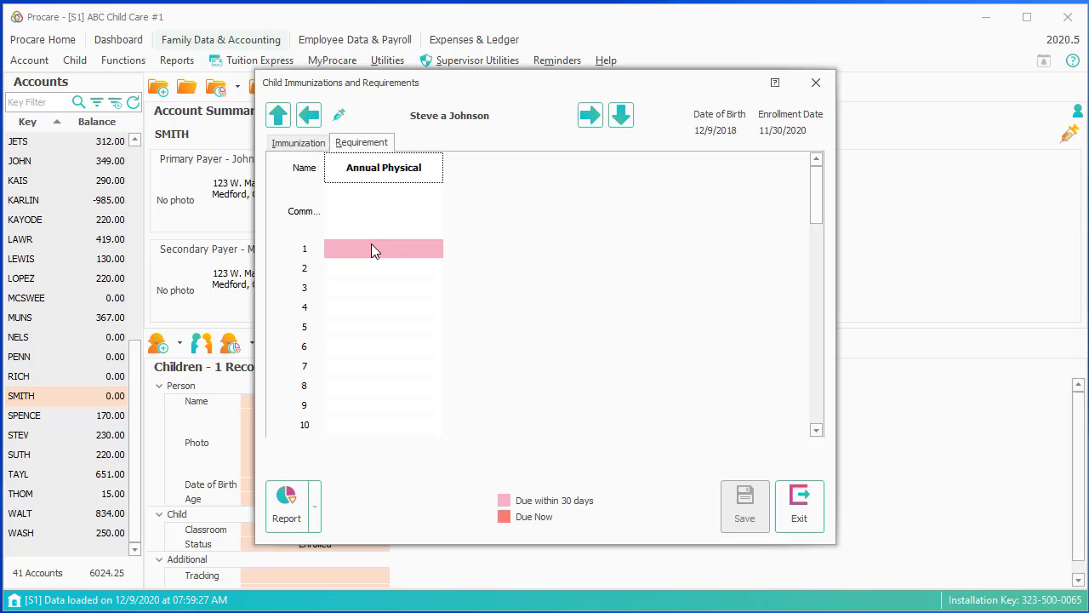
{"action": "left_click", "coordinate": [814, 517]}
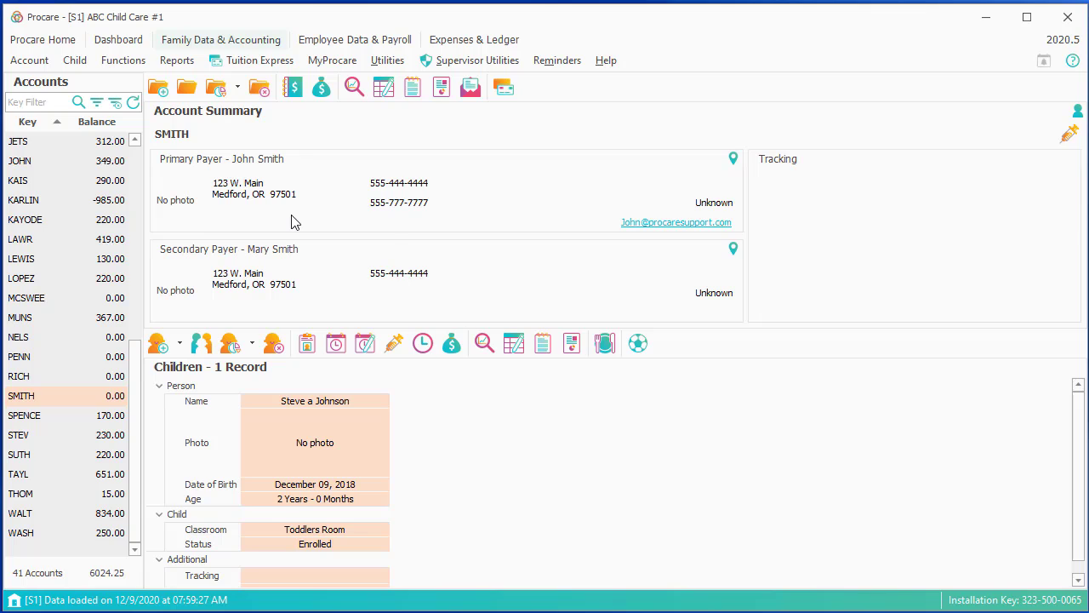
{"action": "left_click", "coordinate": [160, 89]}
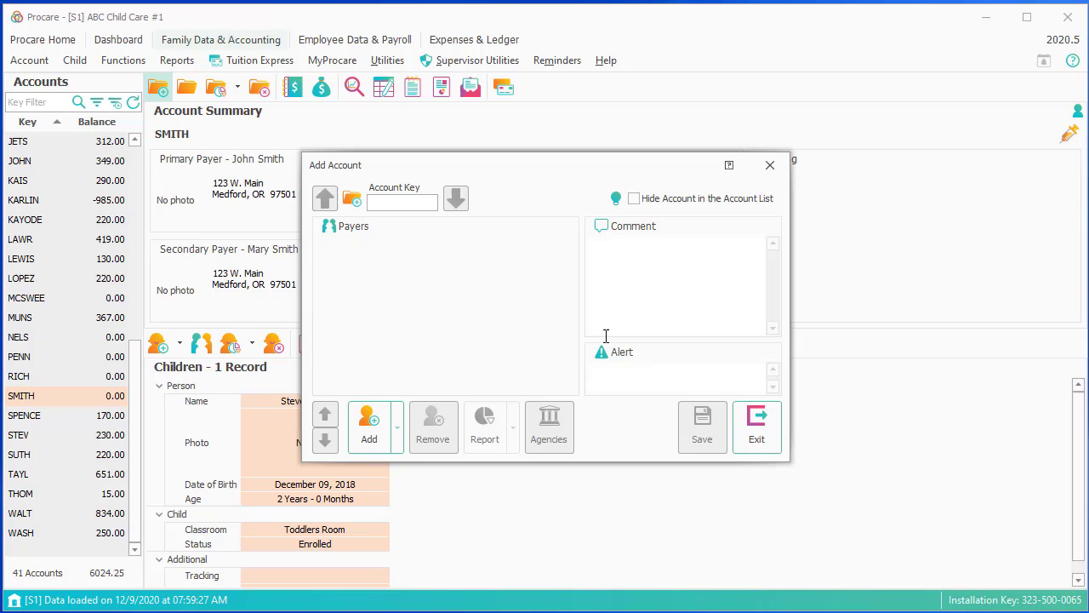
{"action": "left_click", "coordinate": [760, 436]}
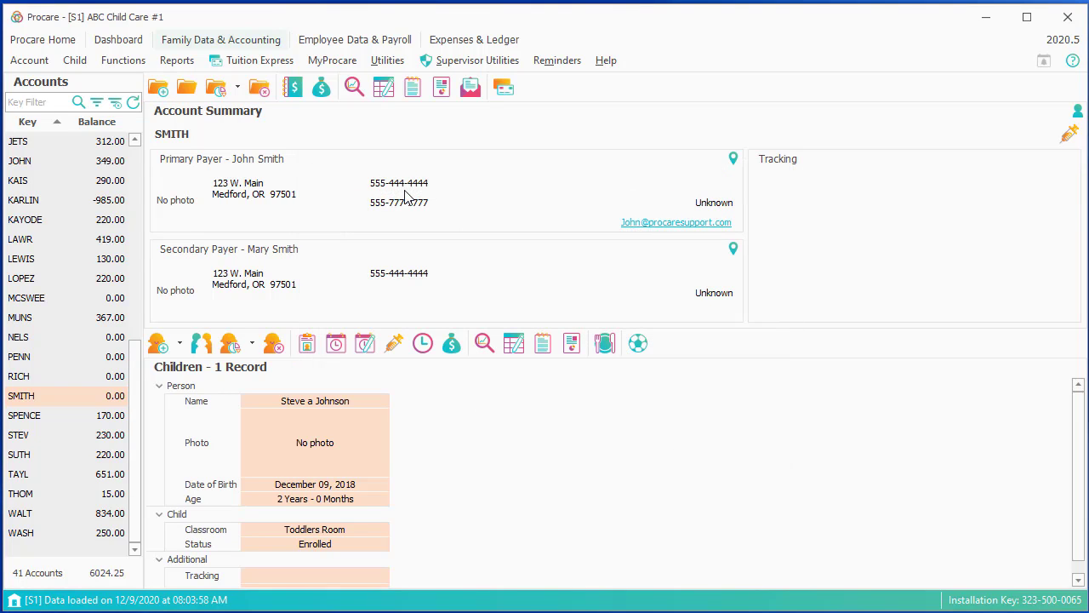
{"action": "left_click", "coordinate": [189, 90]}
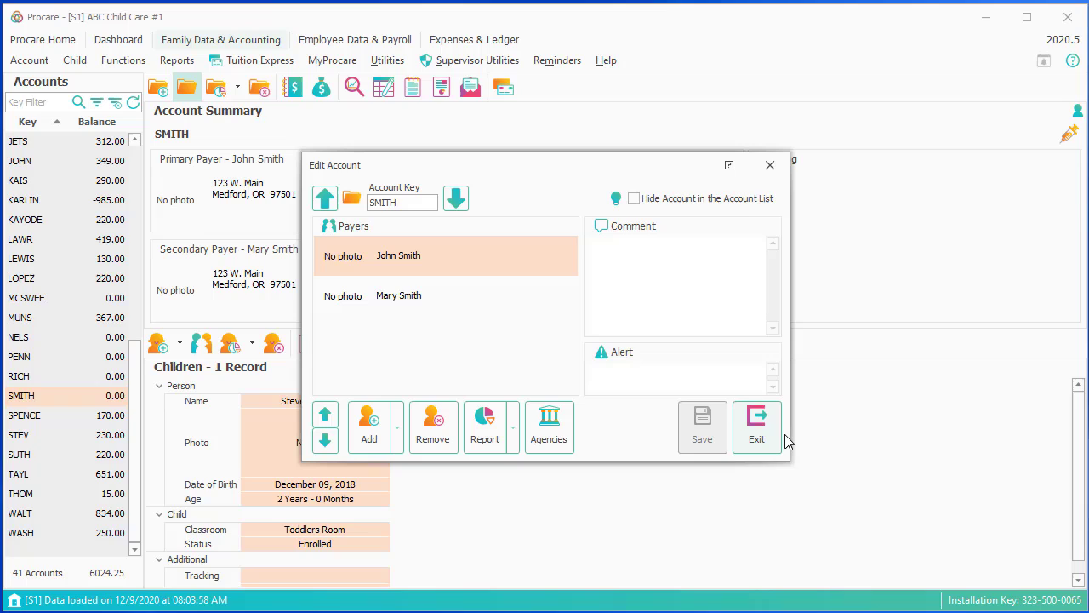
{"action": "left_click", "coordinate": [759, 433]}
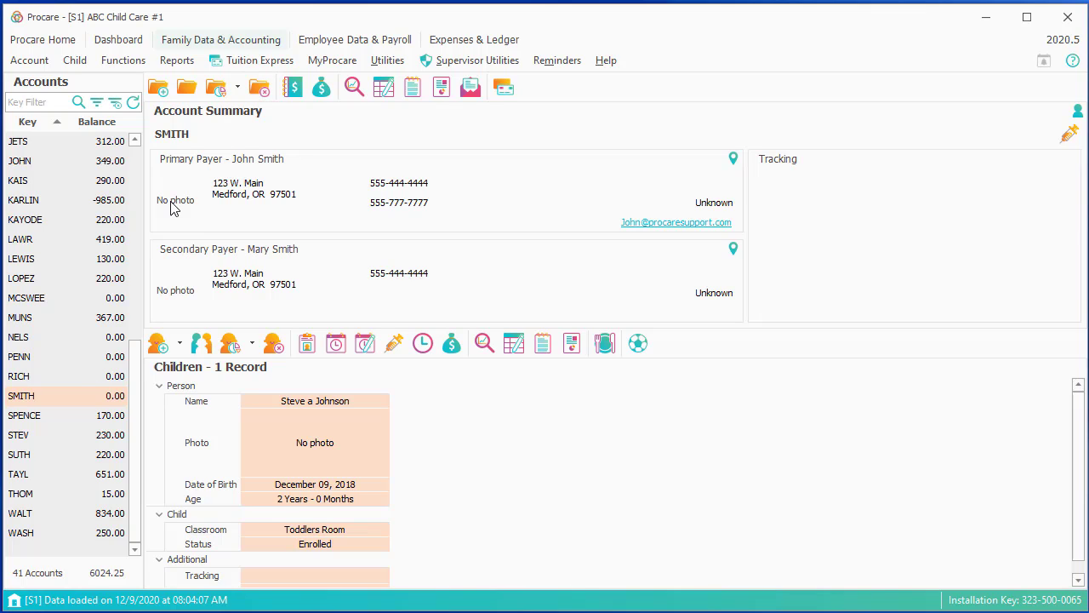
- Add a Withdrawn status entry dated 12/9/2020 for the other family's child
{"action": "left_click", "coordinate": [102, 338]}
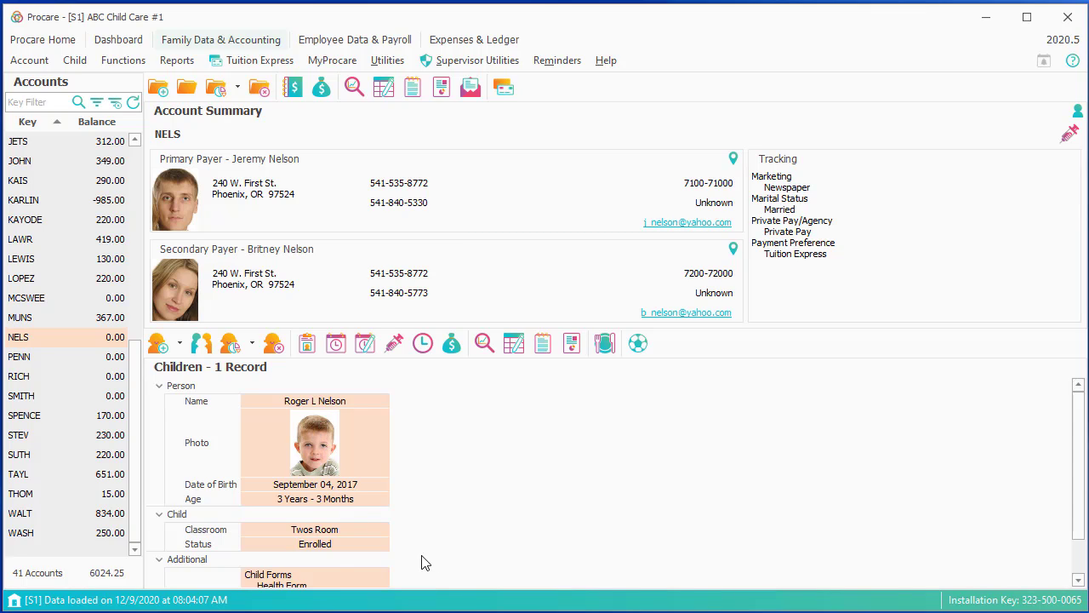
{"action": "left_click", "coordinate": [316, 545]}
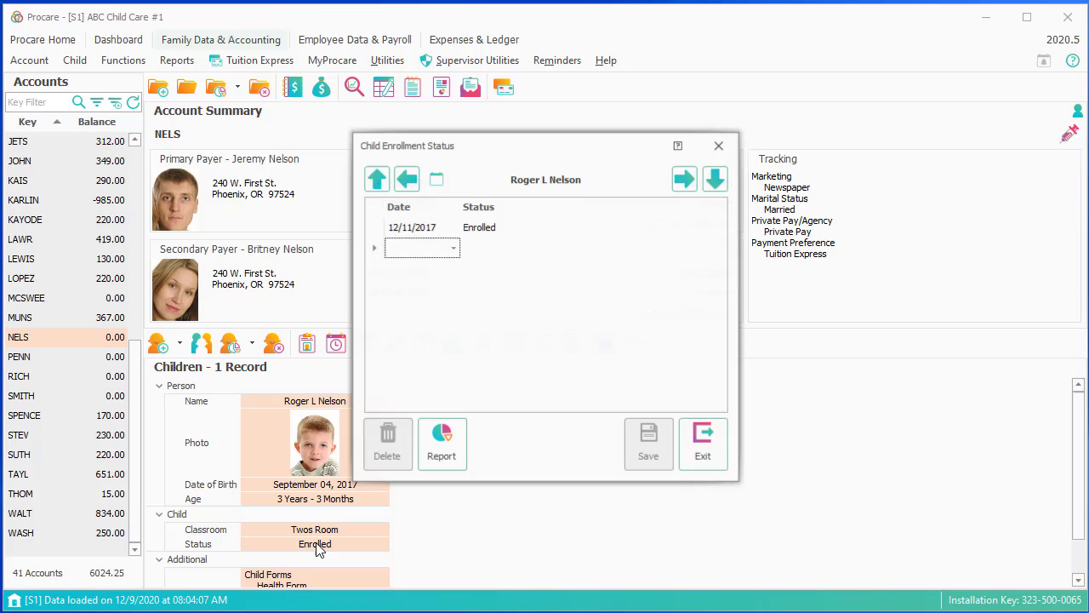
{"action": "left_click", "coordinate": [452, 249]}
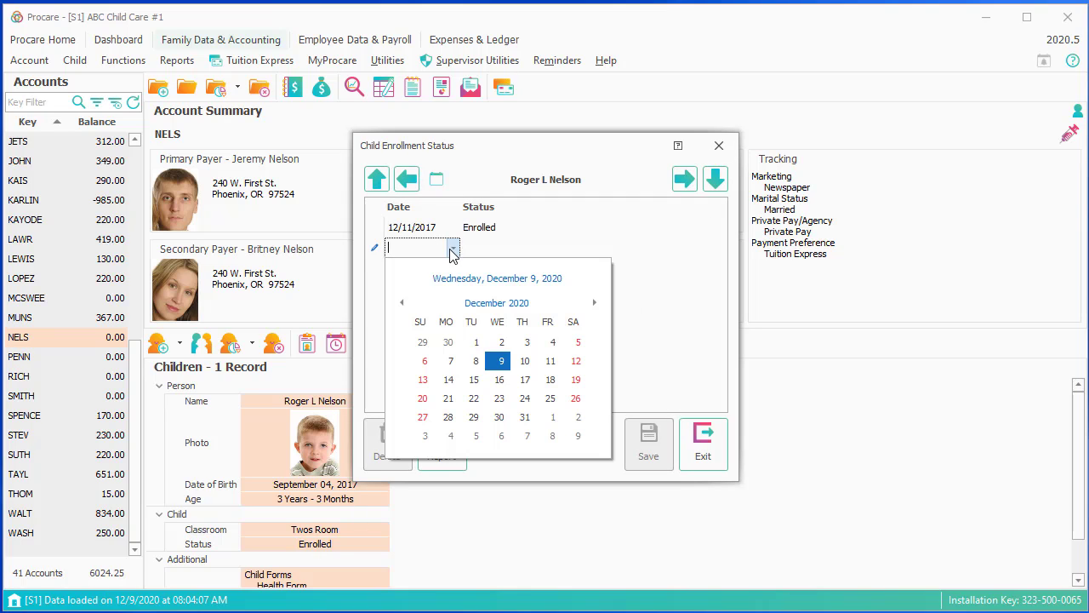
{"action": "left_click", "coordinate": [499, 361]}
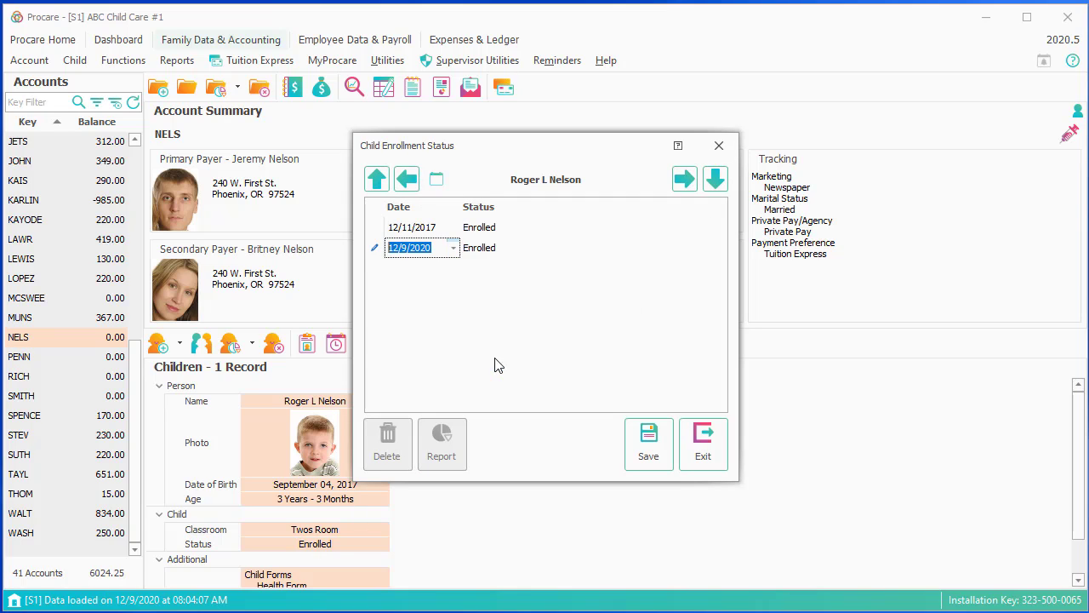
{"action": "left_click", "coordinate": [506, 257]}
{"action": "left_click", "coordinate": [503, 286]}
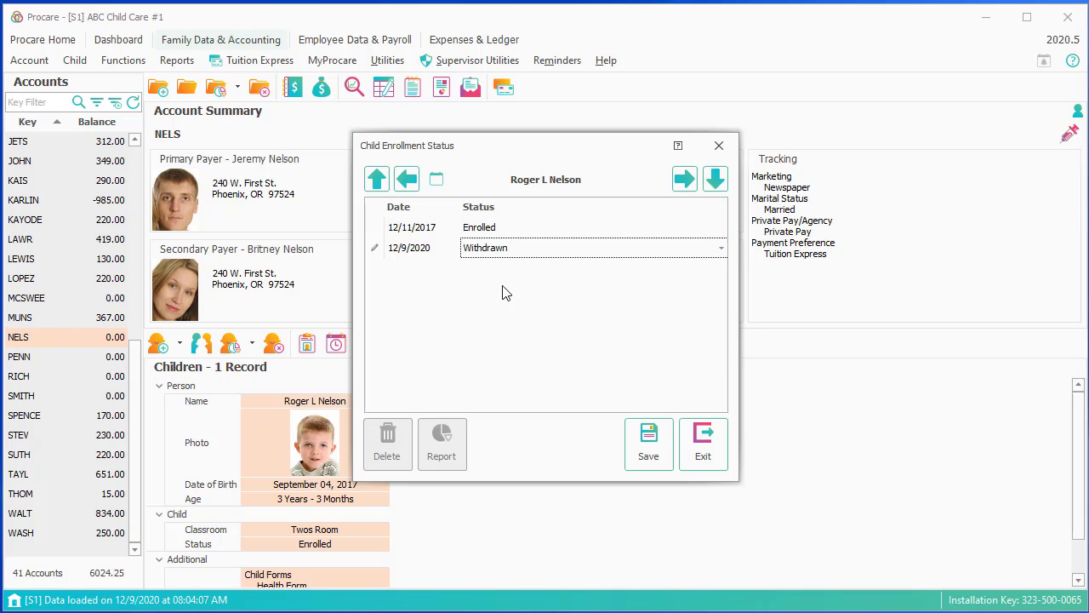
{"action": "left_click", "coordinate": [649, 442]}
{"action": "left_click", "coordinate": [698, 463]}
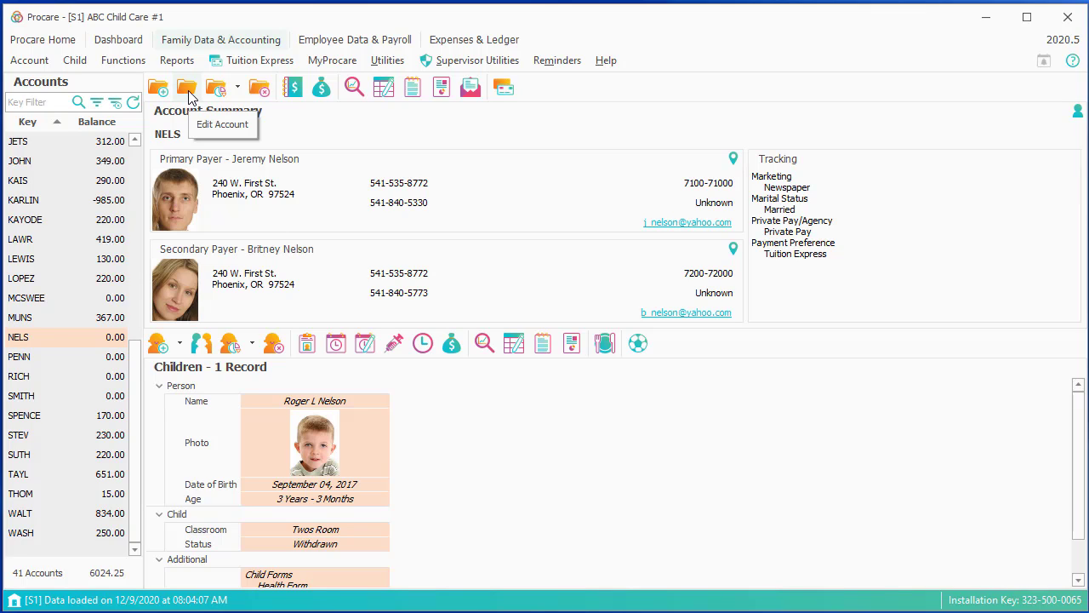
- Turn on Hide Account in the Account List for the withdrawn family and save
{"action": "left_click", "coordinate": [188, 90]}
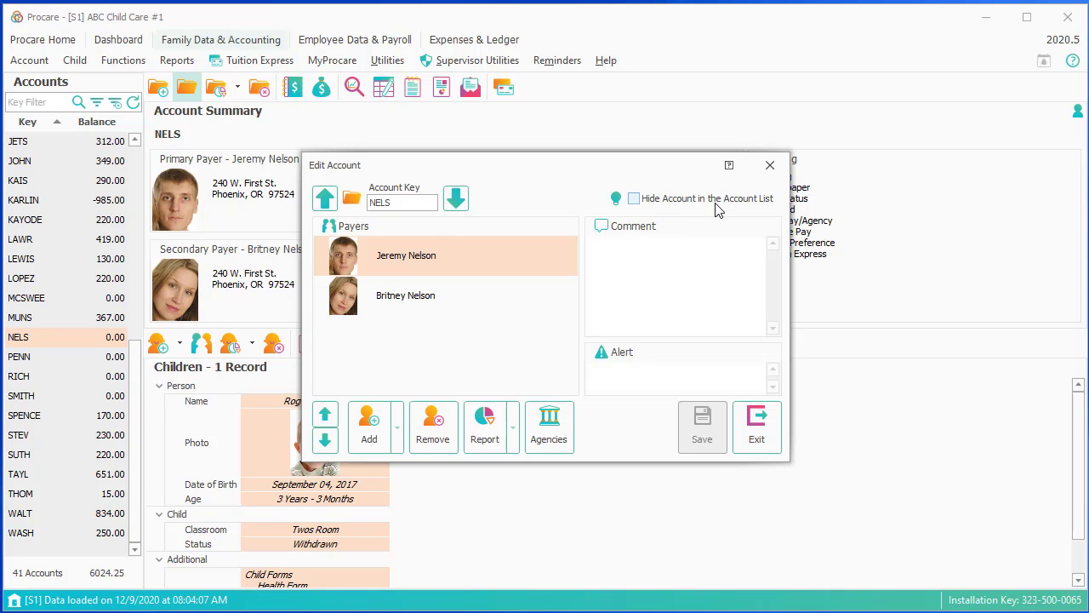
{"action": "left_click", "coordinate": [634, 198]}
{"action": "left_click", "coordinate": [702, 425]}
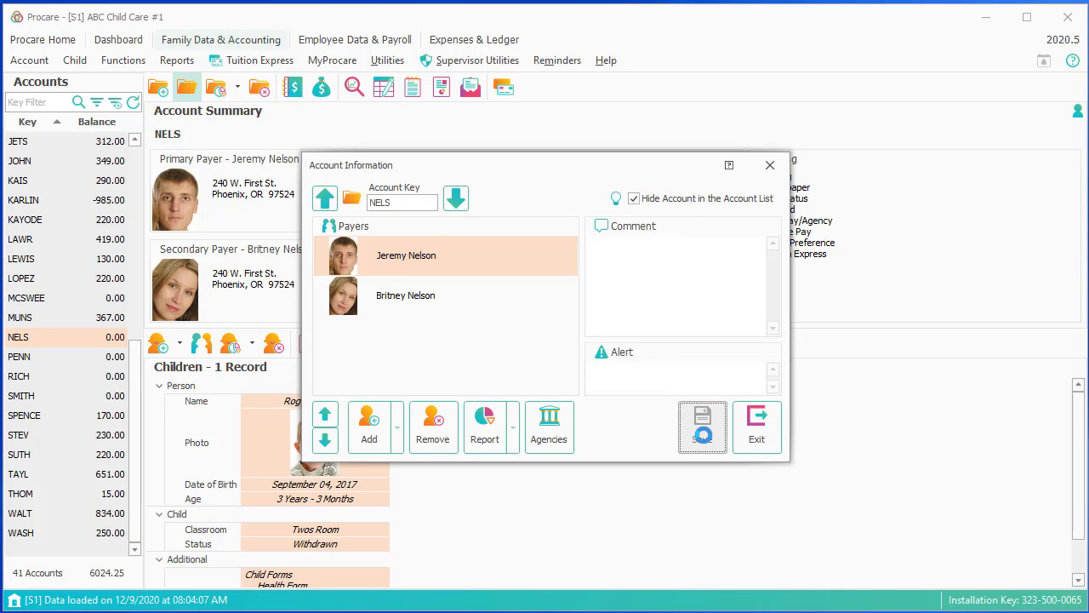
{"action": "left_click", "coordinate": [756, 434]}
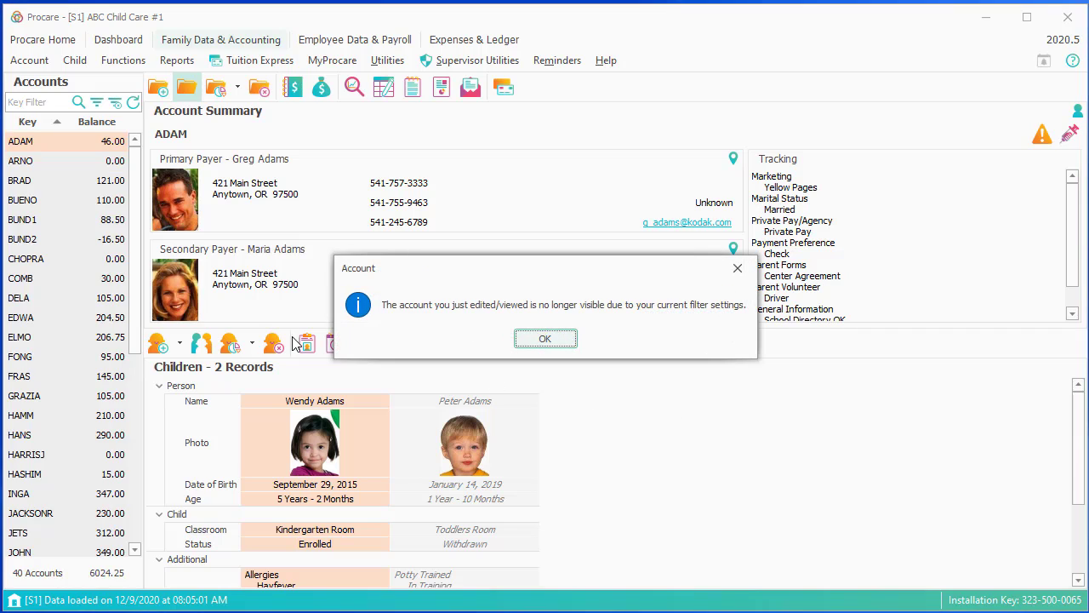
{"action": "left_click", "coordinate": [553, 340]}
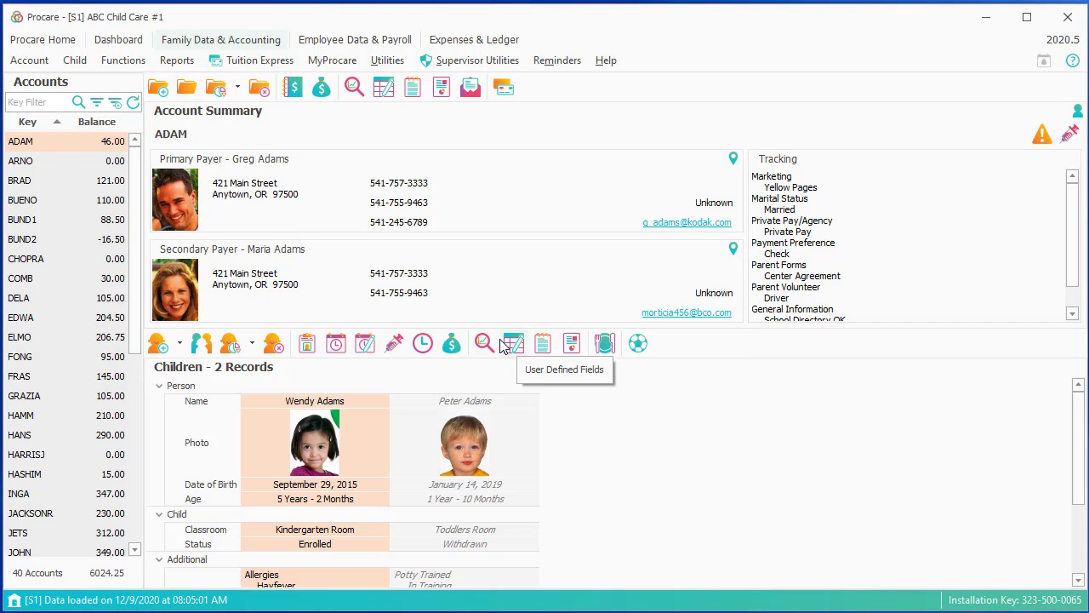
{"action": "left_click", "coordinate": [78, 102]}
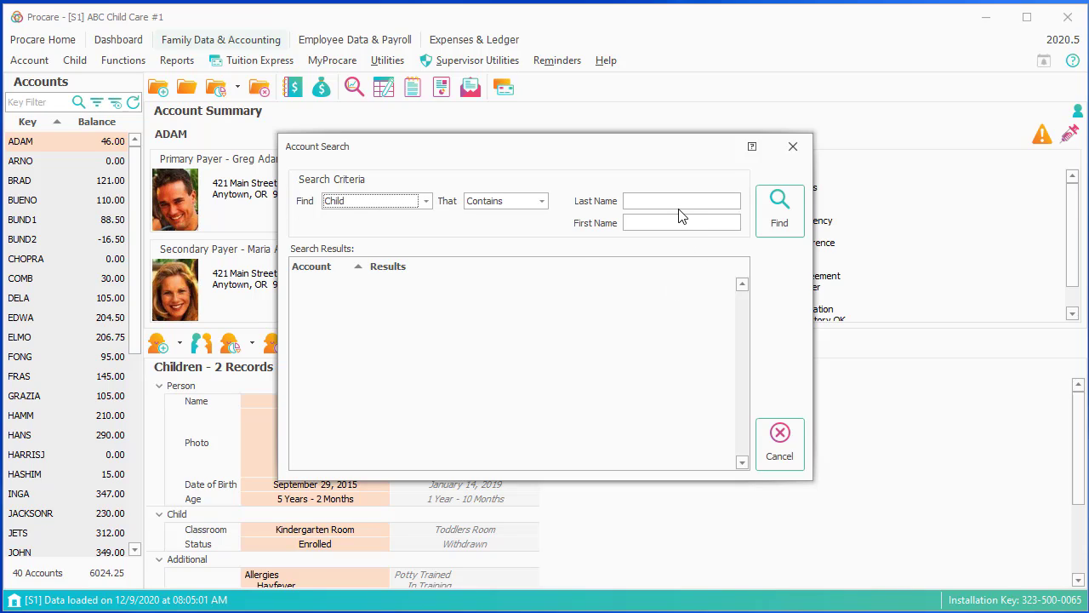
{"action": "left_click", "coordinate": [425, 202]}
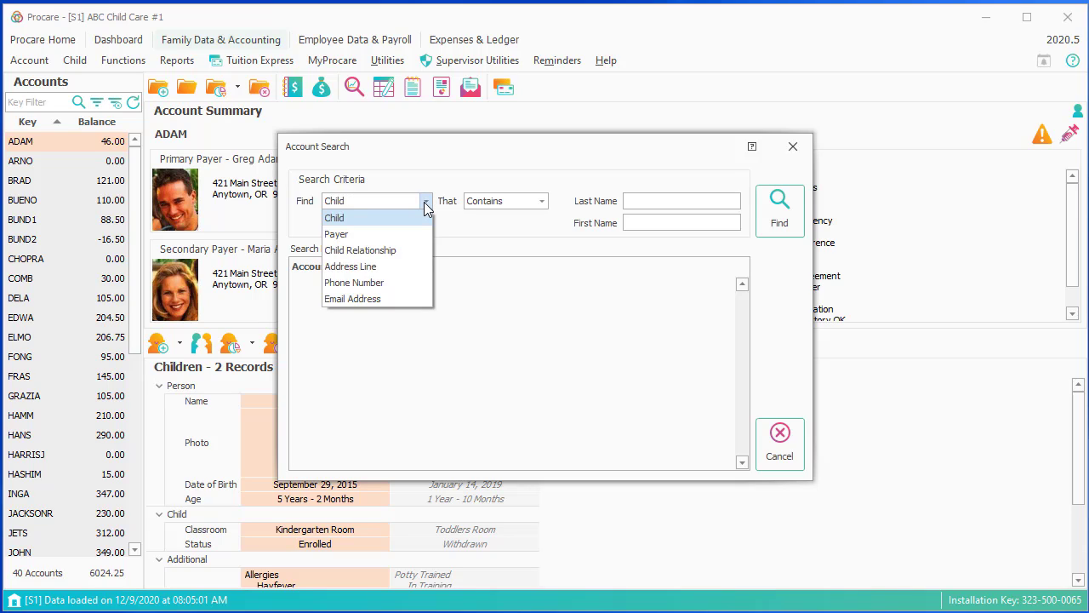
{"action": "left_click", "coordinate": [426, 208]}
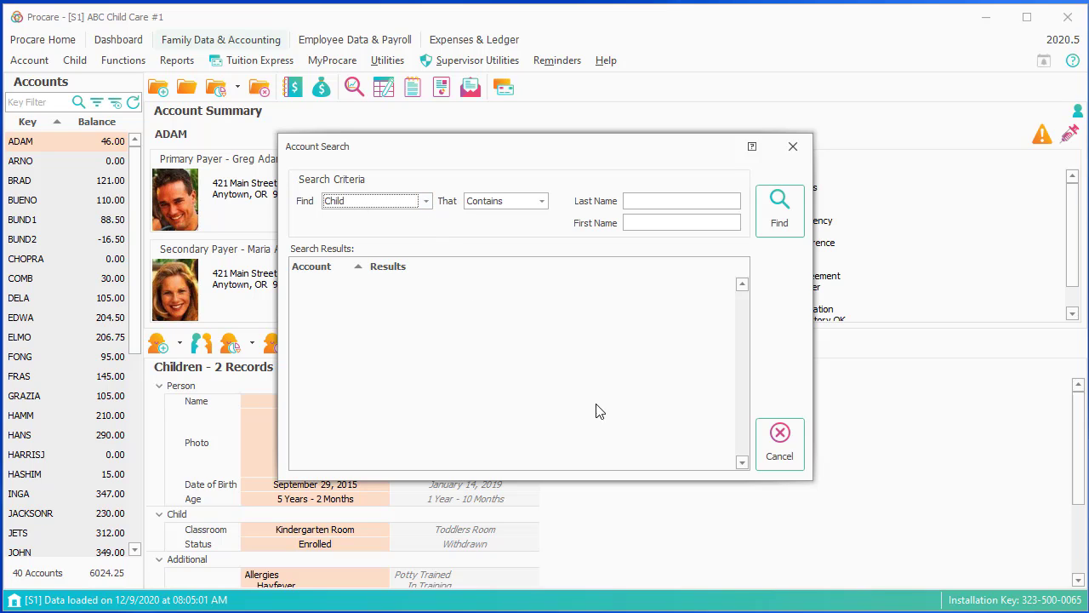
{"action": "left_click", "coordinate": [777, 450]}
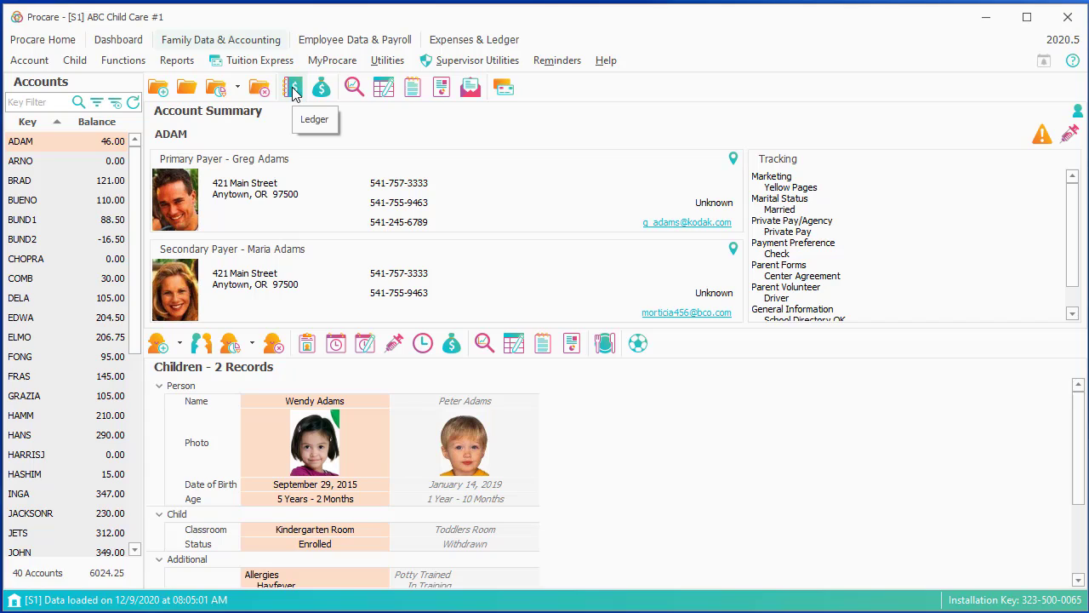
- Toggle Single, Married and the Sign marketing source in tracking, discard those changes, and view the user-defined fields
{"action": "left_click", "coordinate": [355, 99]}
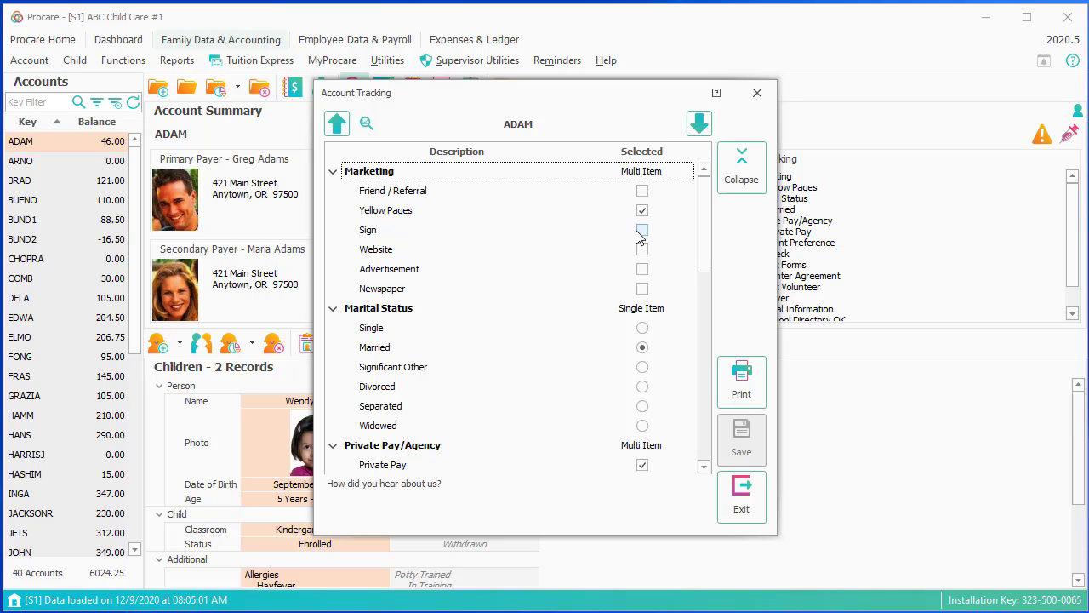
{"action": "left_click", "coordinate": [642, 328]}
{"action": "left_click", "coordinate": [643, 347]}
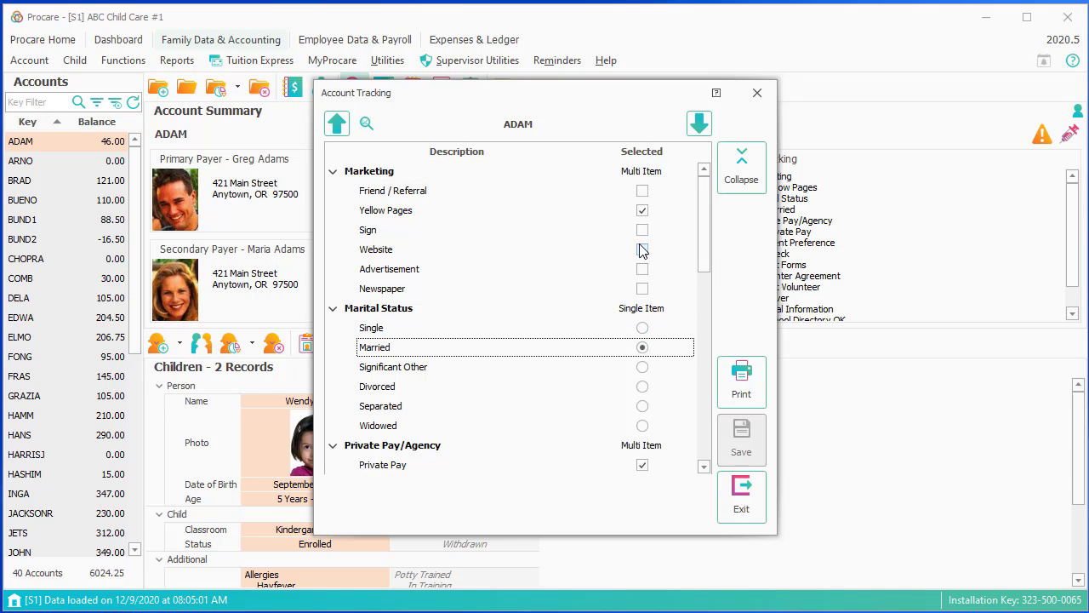
{"action": "left_click", "coordinate": [642, 230]}
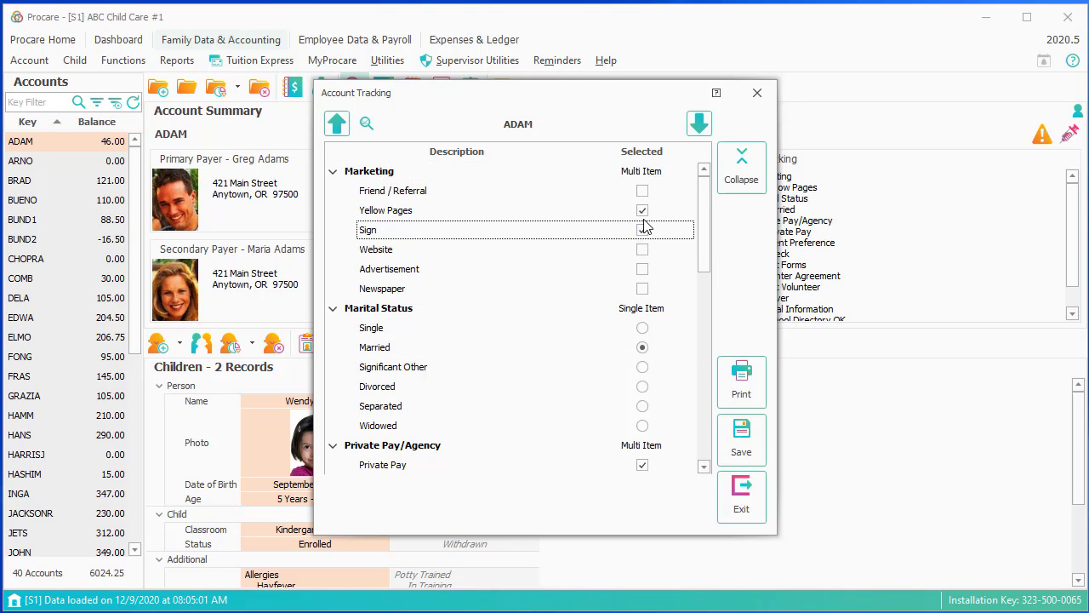
{"action": "left_click", "coordinate": [744, 504]}
{"action": "left_click", "coordinate": [549, 340]}
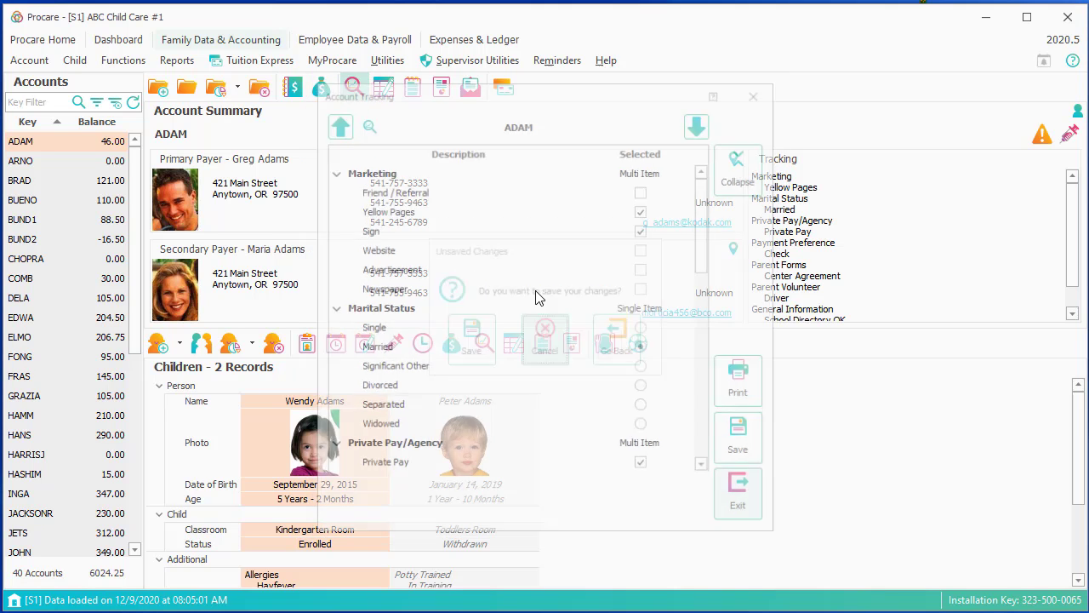
{"action": "left_click", "coordinate": [380, 88]}
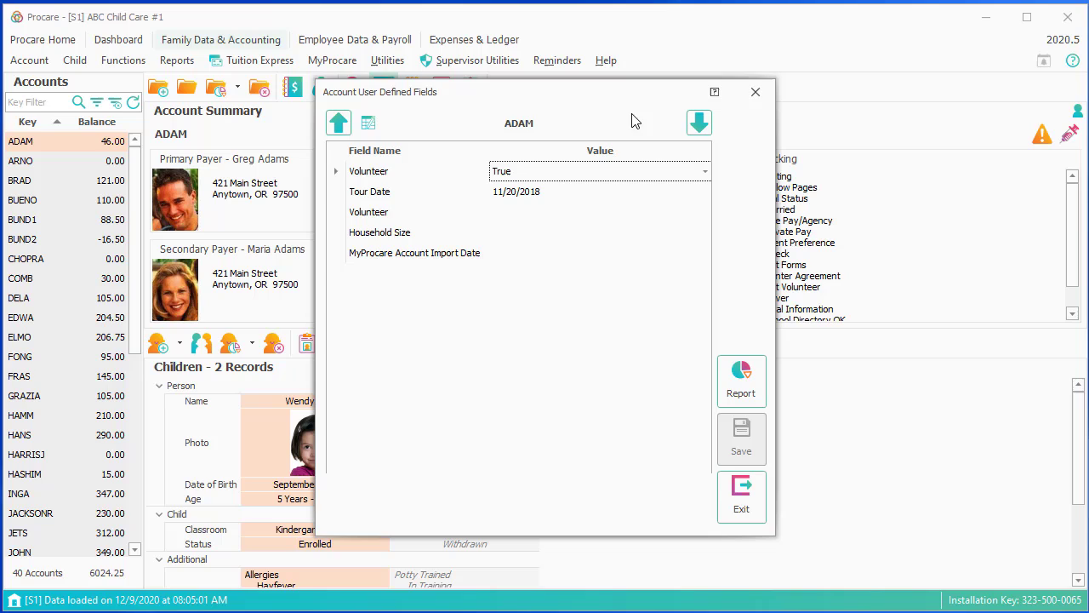
- Close the user-defined fields, start a new log sheet entry, discard it, and close the log sheet
{"action": "left_click", "coordinate": [741, 496]}
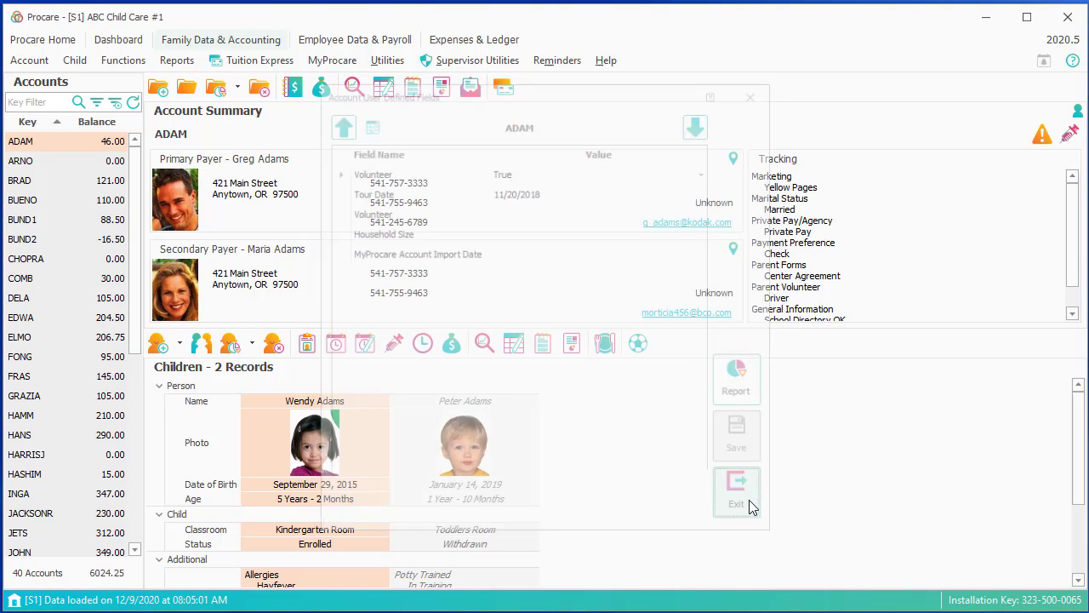
{"action": "left_click", "coordinate": [407, 92]}
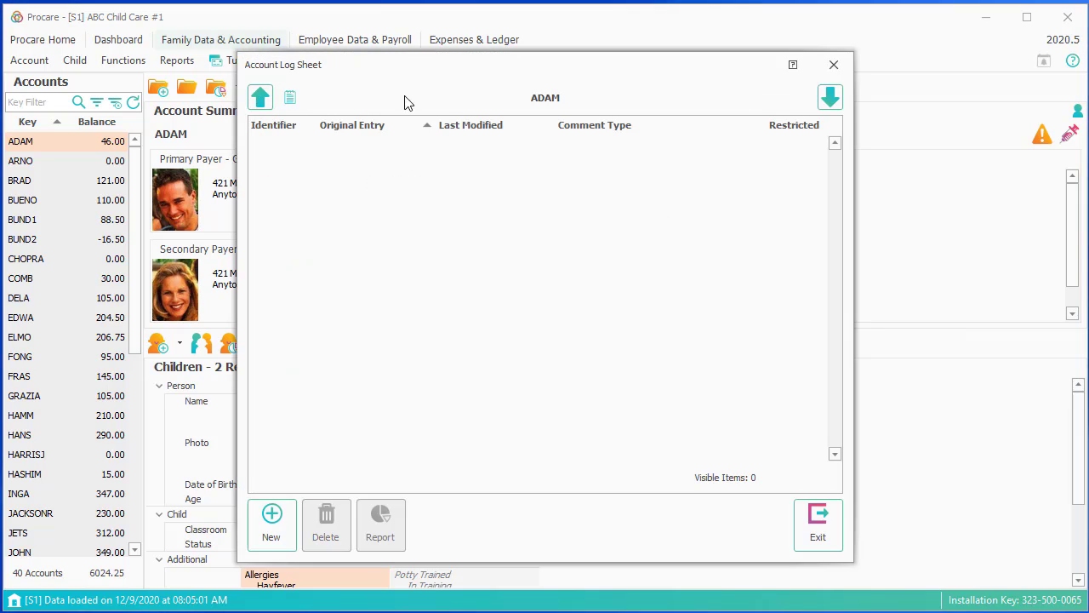
{"action": "left_click", "coordinate": [265, 528]}
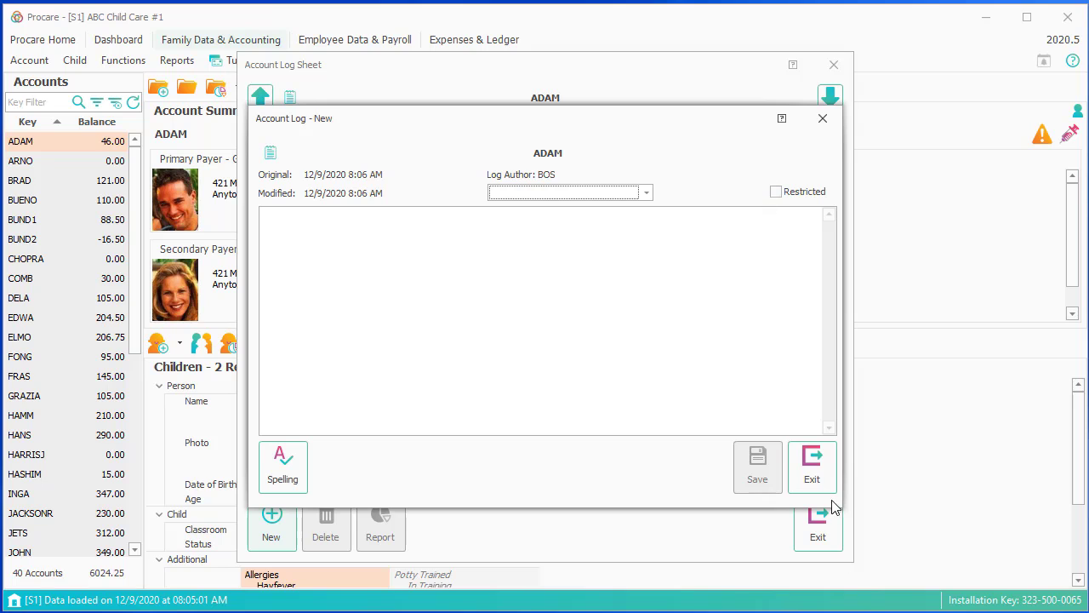
{"action": "left_click", "coordinate": [812, 468]}
{"action": "left_click", "coordinate": [561, 344]}
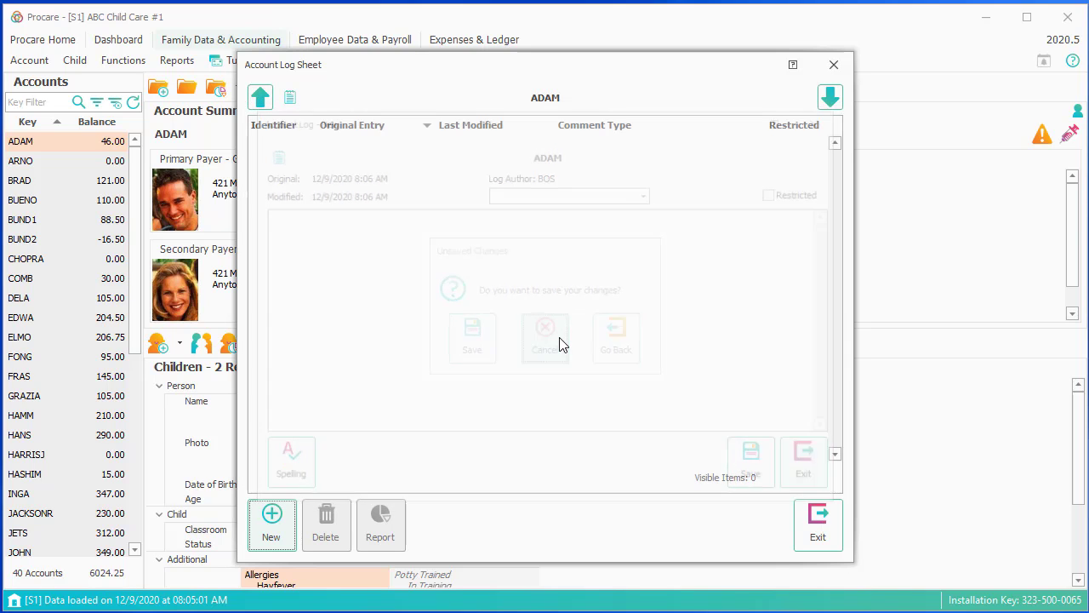
{"action": "left_click", "coordinate": [815, 535]}
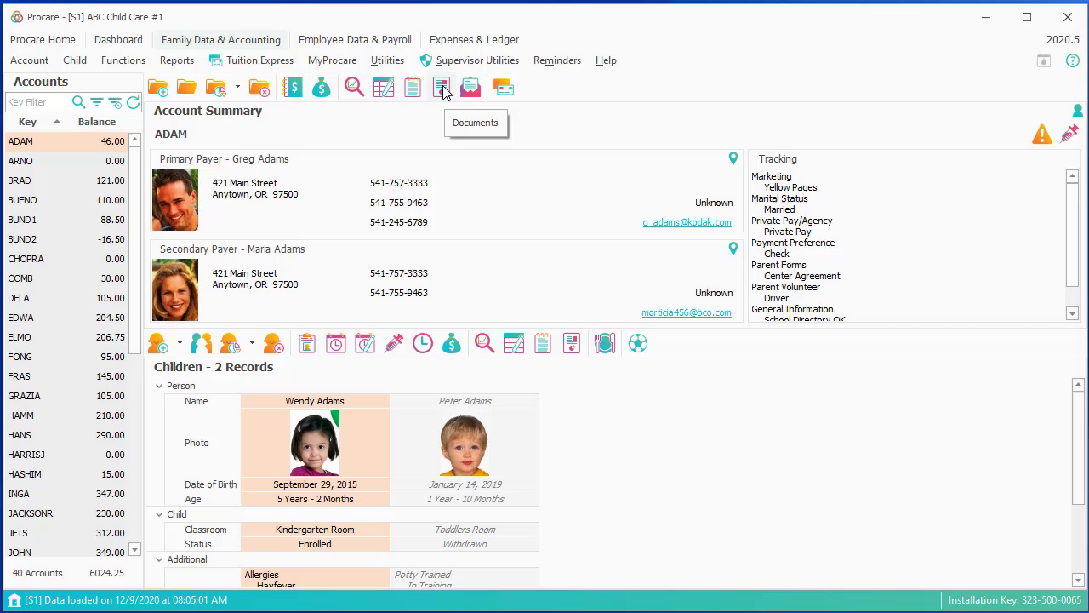
- Open the account's documents and cancel adding a new PDF file
{"action": "left_click", "coordinate": [442, 88]}
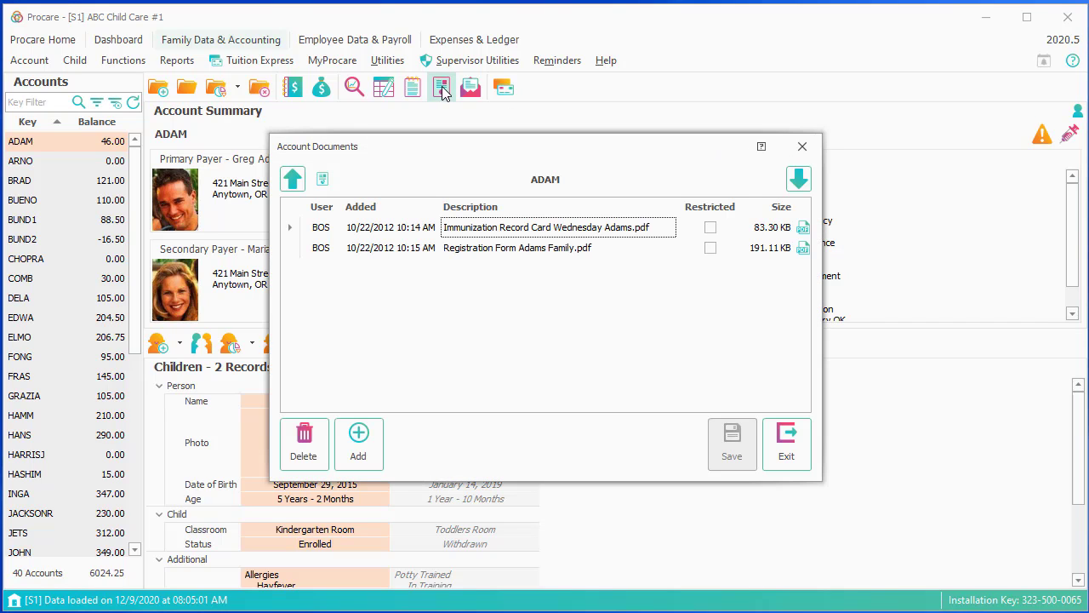
{"action": "left_click", "coordinate": [358, 441]}
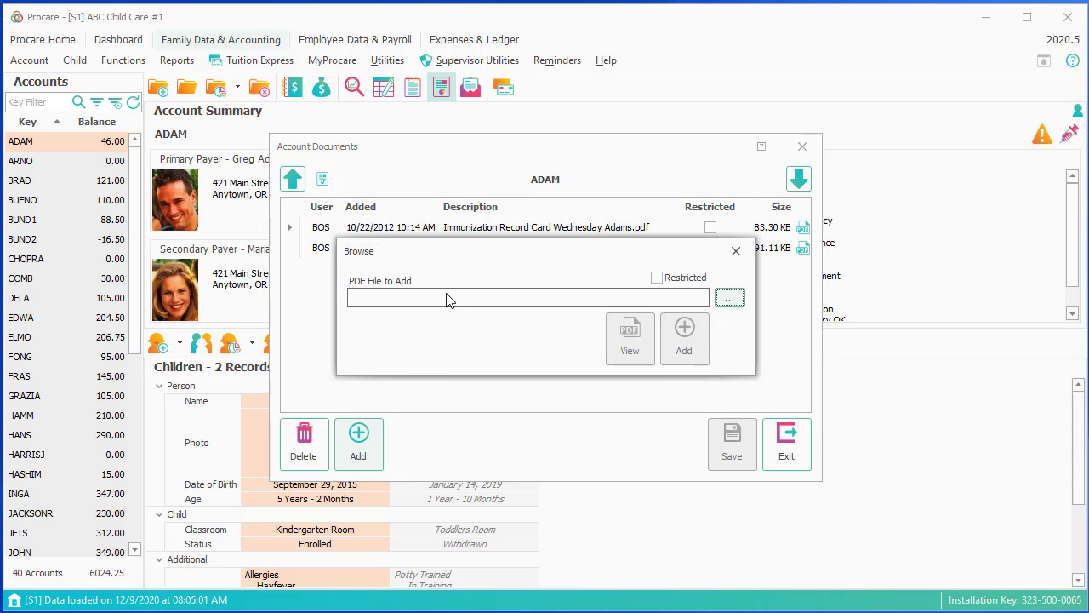
{"action": "left_click", "coordinate": [734, 251]}
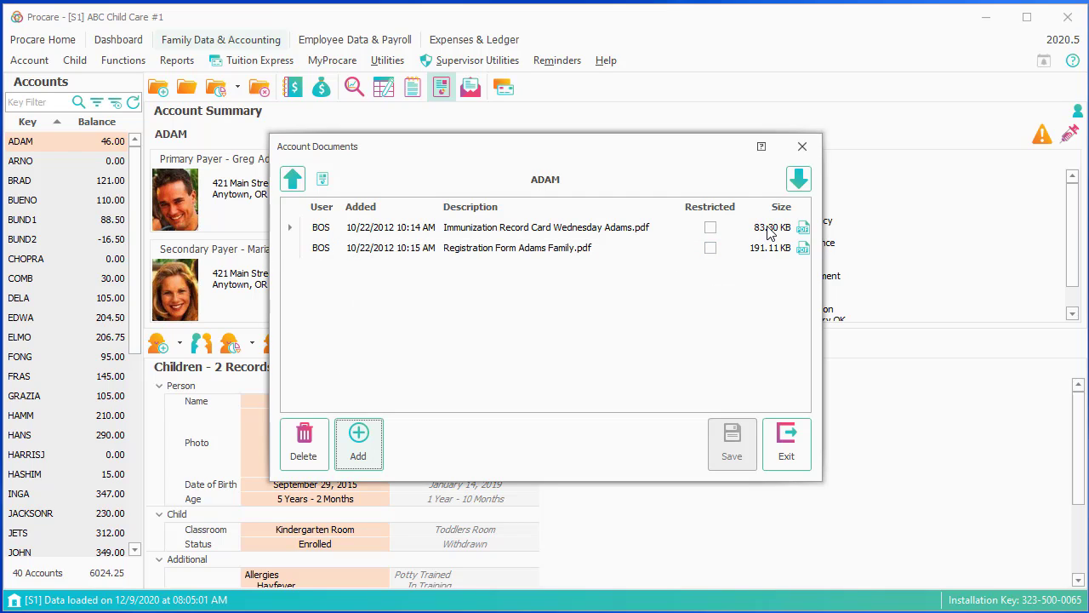
- Open the Immunization Record Card PDF, then close the PDF viewer and the document list
{"action": "left_click", "coordinate": [768, 230]}
{"action": "double_click", "coordinate": [768, 230]}
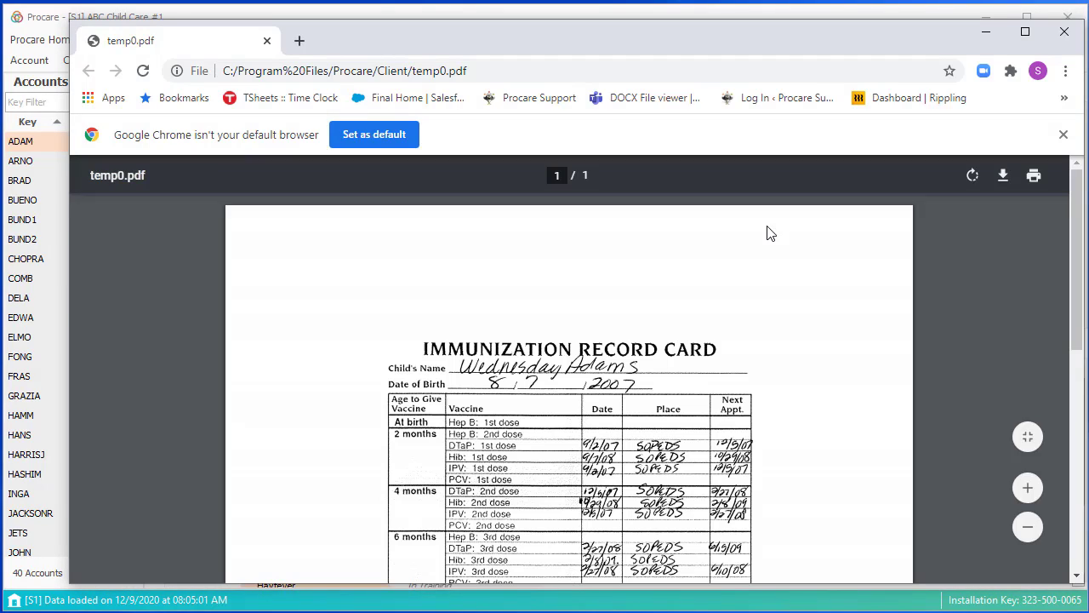
{"action": "left_click", "coordinate": [1065, 32]}
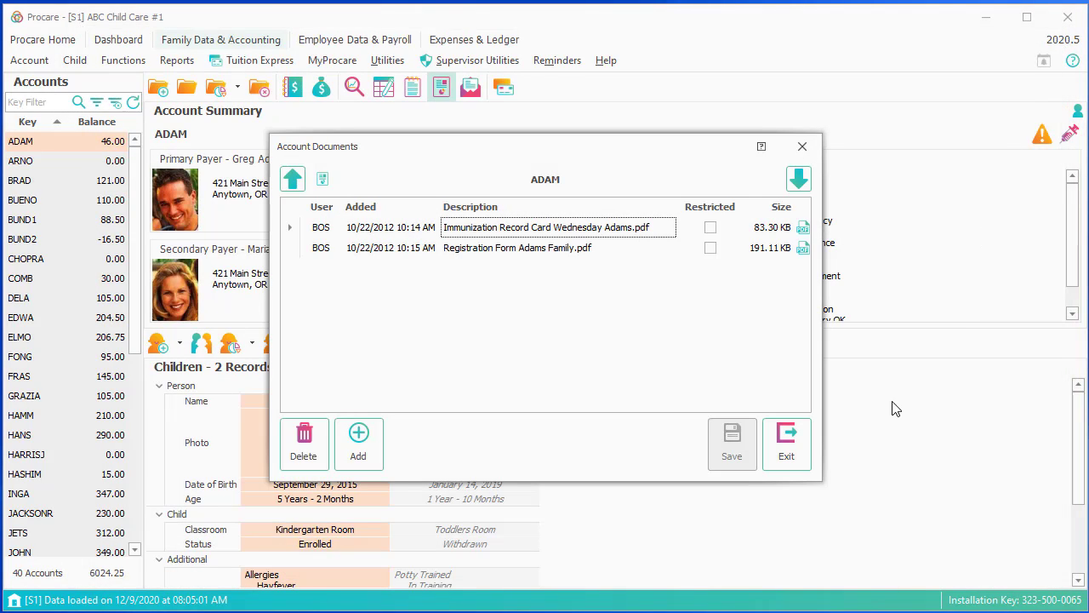
{"action": "left_click", "coordinate": [787, 451]}
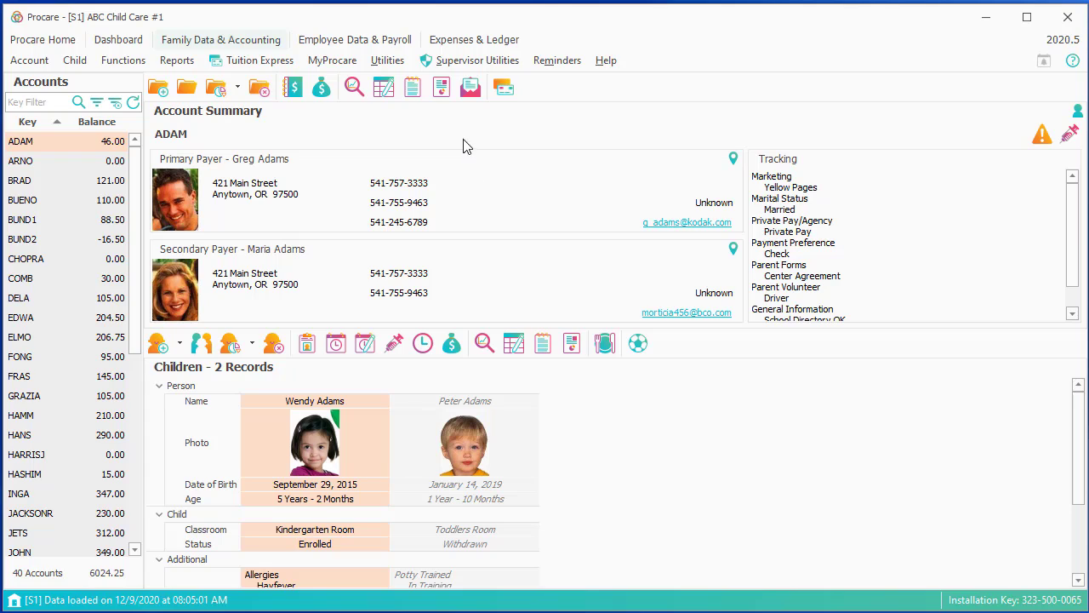
{"action": "left_click", "coordinate": [473, 92]}
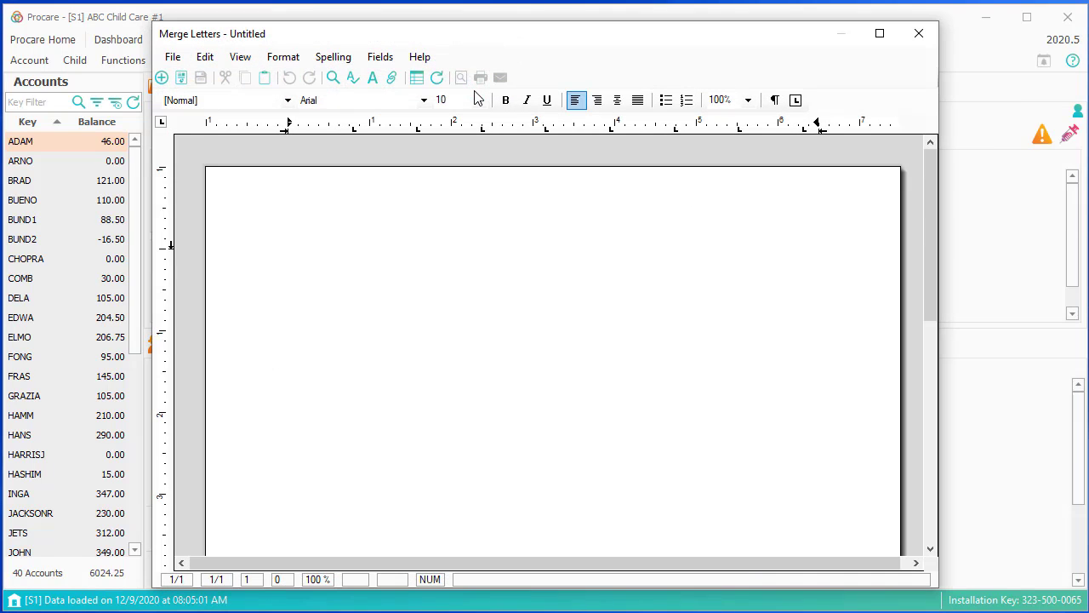
{"action": "left_click", "coordinate": [173, 57]}
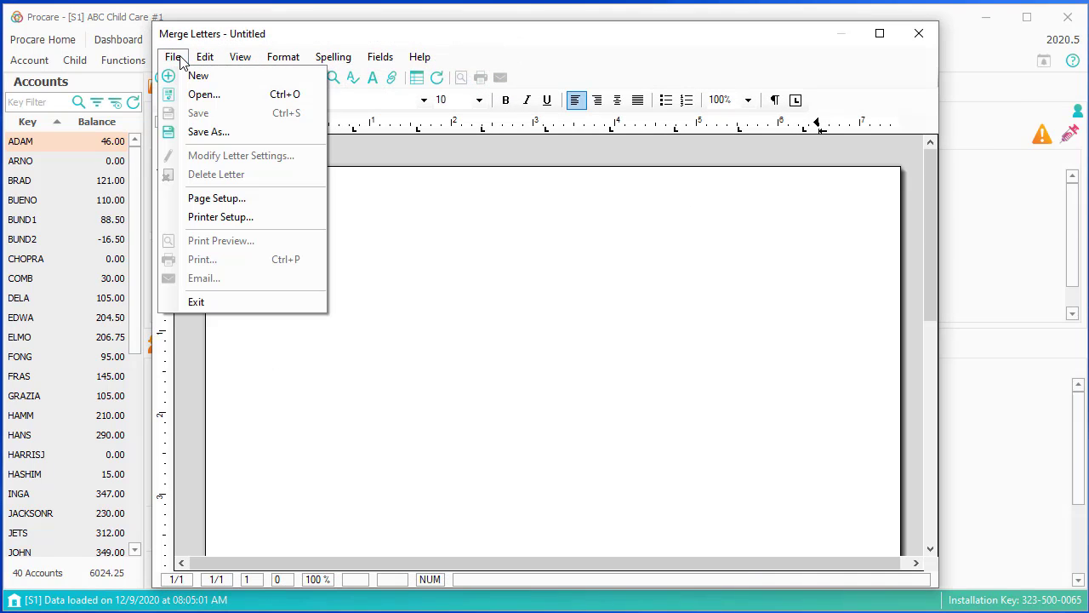
{"action": "left_click", "coordinate": [204, 95]}
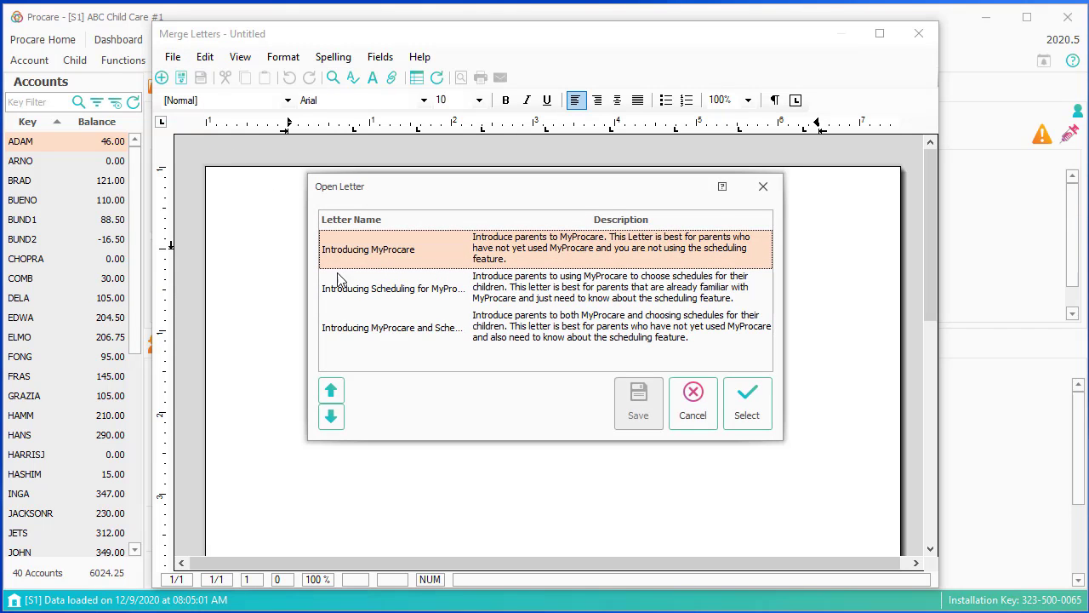
{"action": "left_click", "coordinate": [360, 333]}
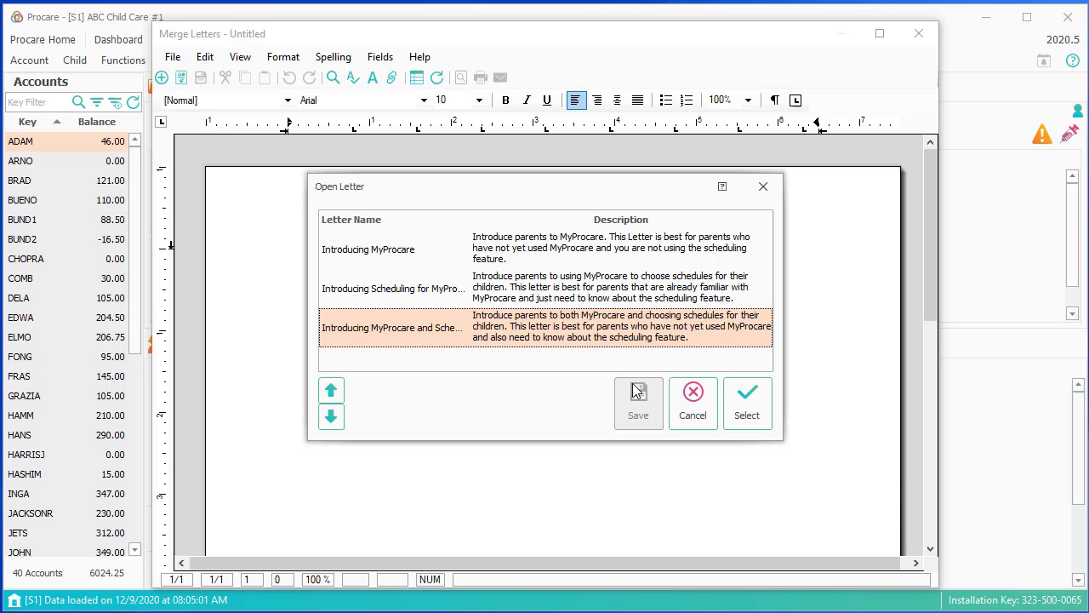
{"action": "left_click", "coordinate": [747, 398]}
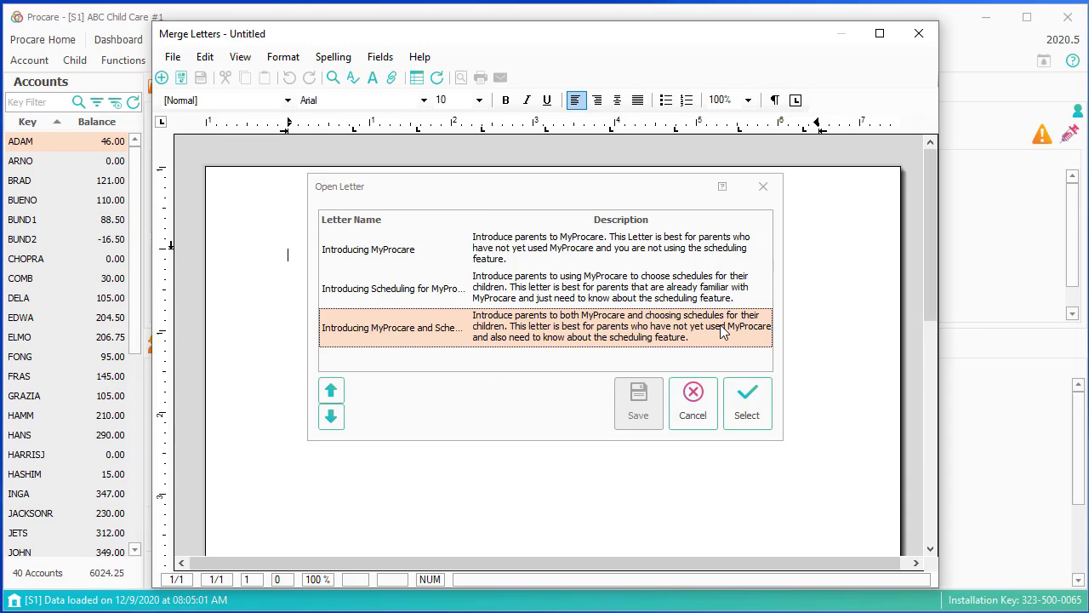
{"action": "scroll", "coordinate": [610, 351], "scroll_direction": "down", "scroll_amount": 6}
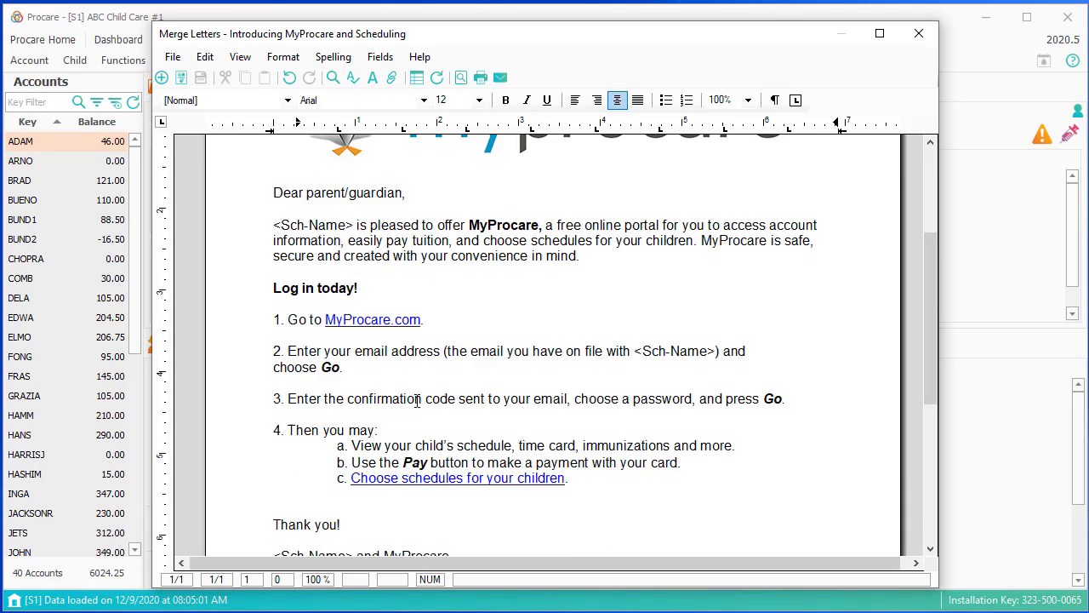
{"action": "scroll", "coordinate": [422, 421], "scroll_direction": "down", "scroll_amount": 2}
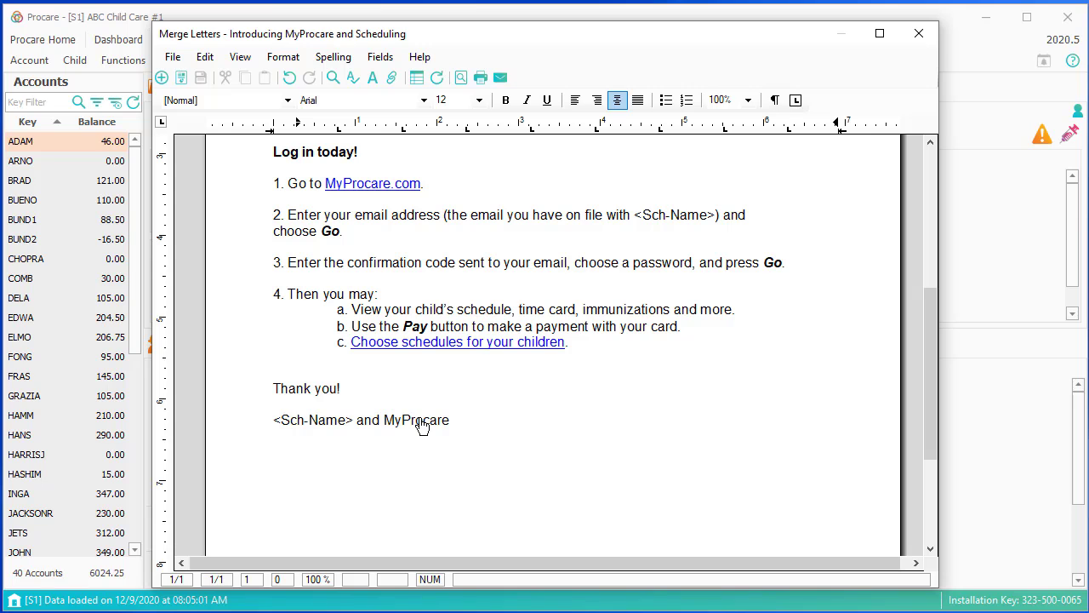
{"action": "left_click", "coordinate": [918, 34]}
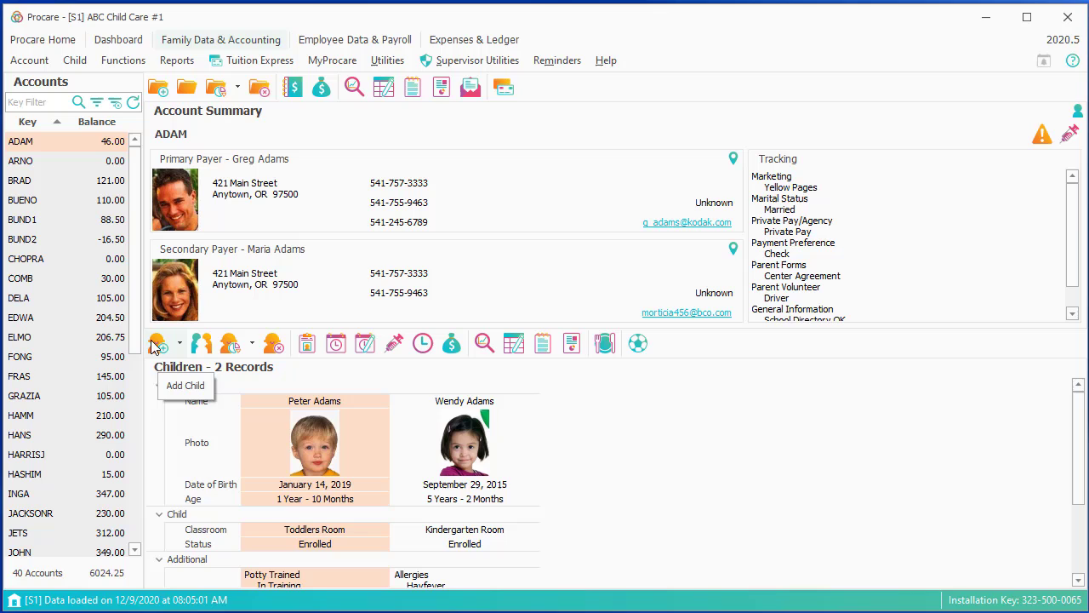
{"action": "left_click", "coordinate": [195, 349]}
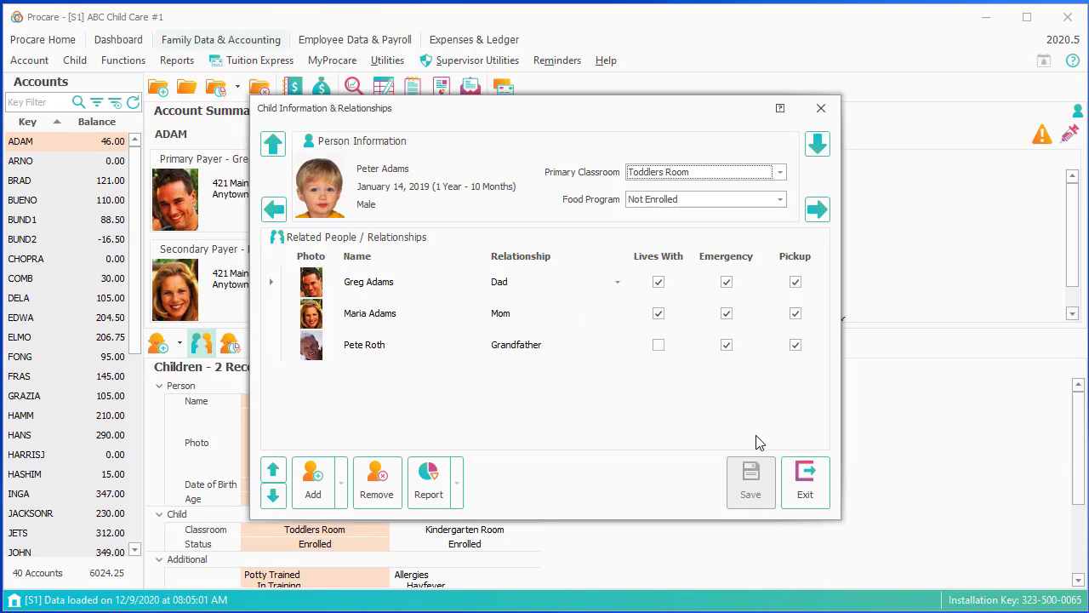
{"action": "left_click", "coordinate": [802, 492]}
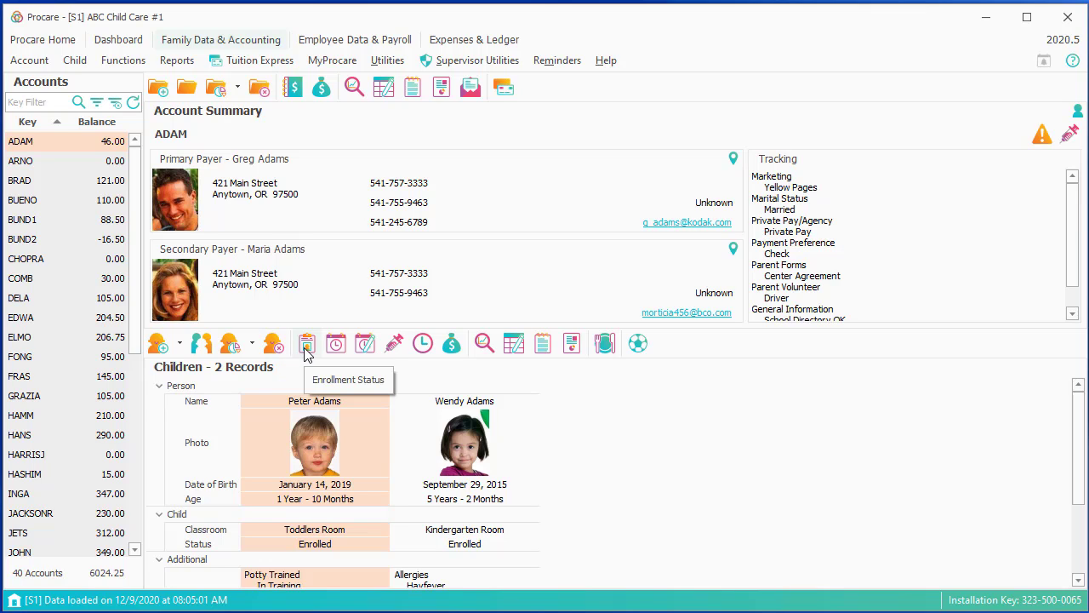
{"action": "left_click", "coordinate": [306, 344]}
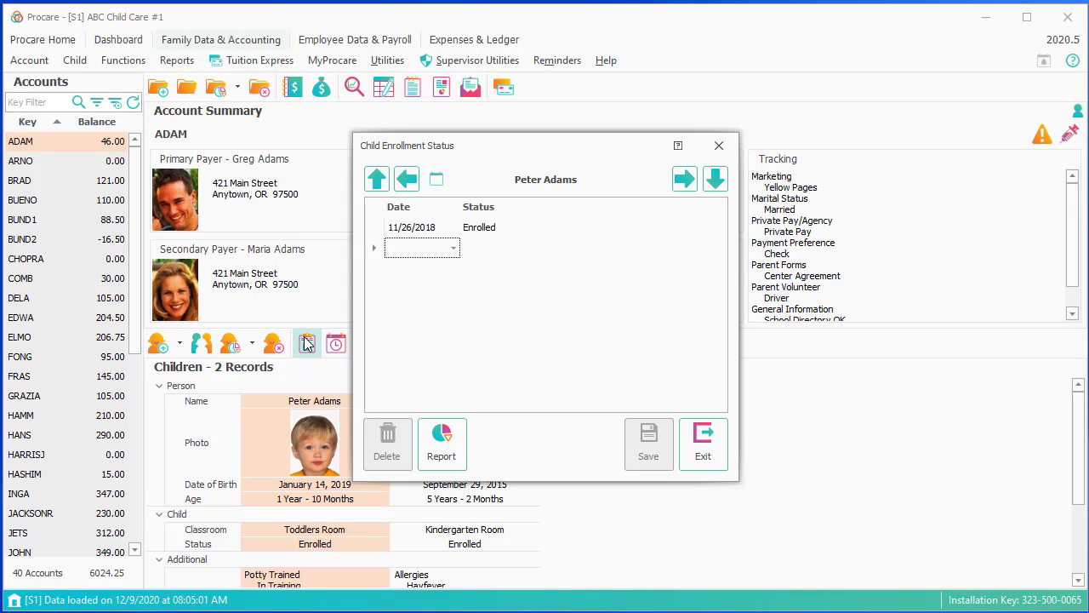
{"action": "type", "text": "6/8/2020"}
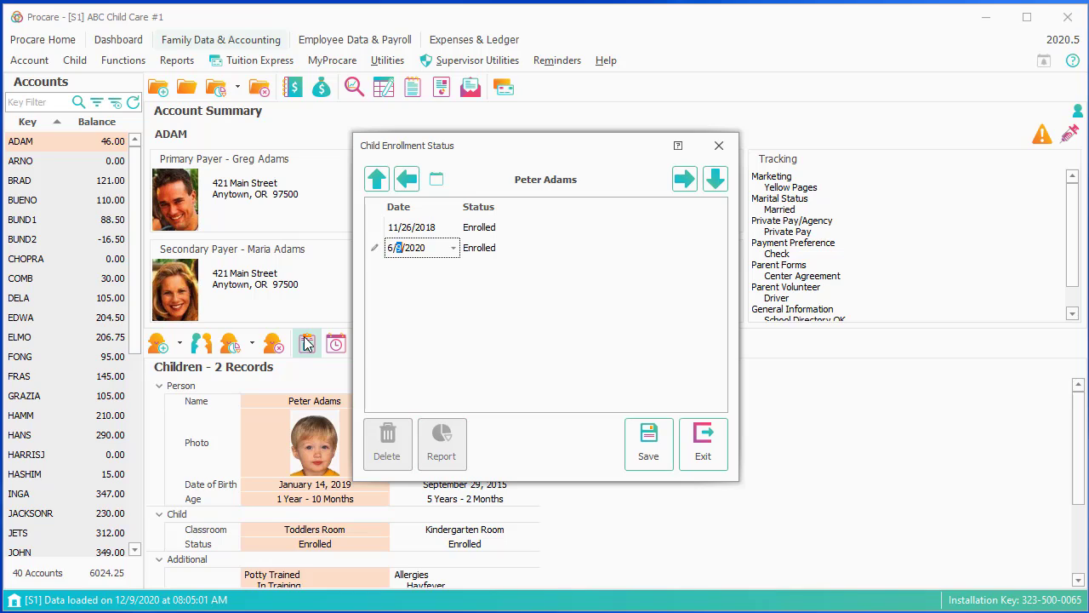
{"action": "type", "text": "30/2021"}
{"action": "left_click", "coordinate": [528, 249]}
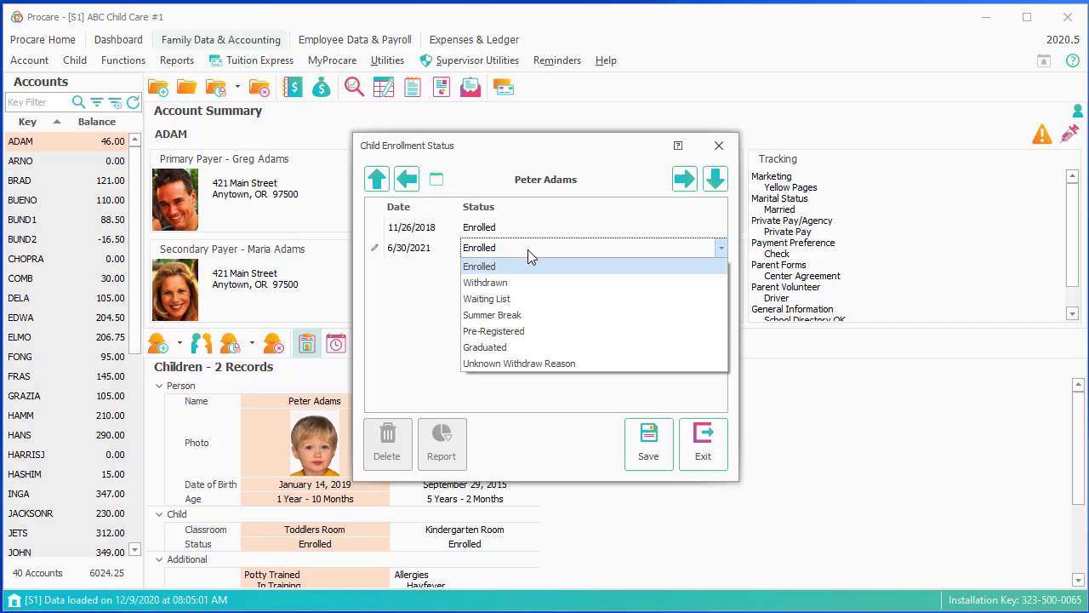
{"action": "left_click", "coordinate": [521, 317]}
{"action": "left_click", "coordinate": [650, 442]}
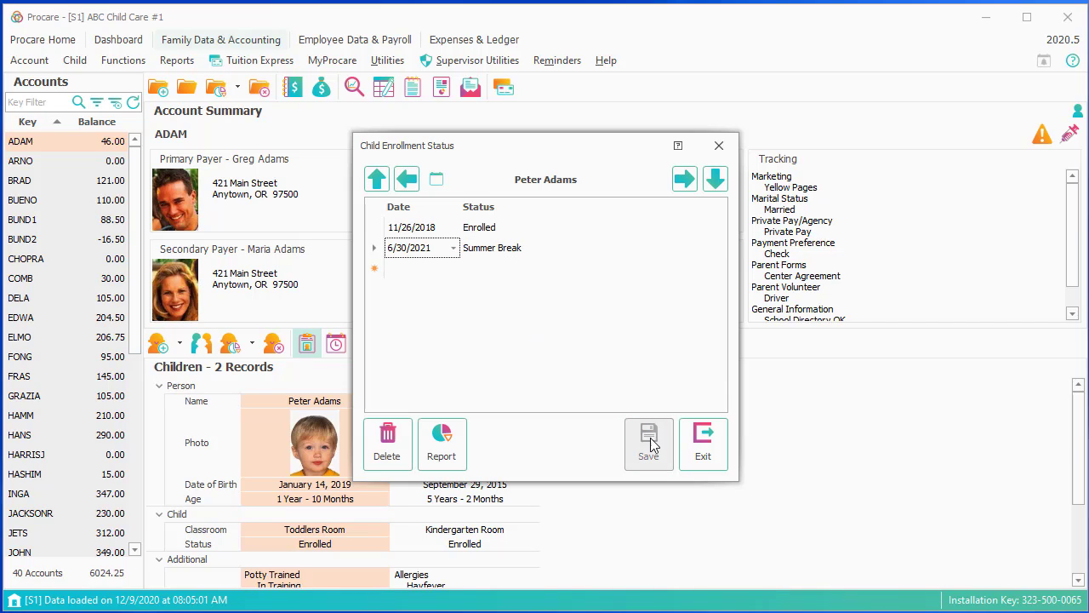
{"action": "left_click", "coordinate": [705, 454]}
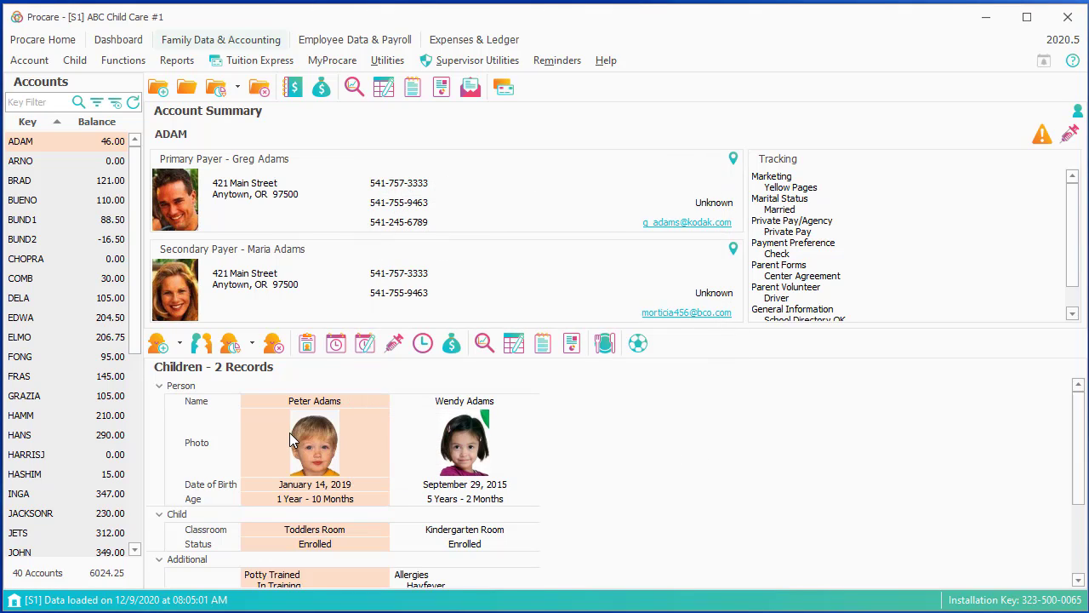
{"action": "left_click", "coordinate": [335, 349]}
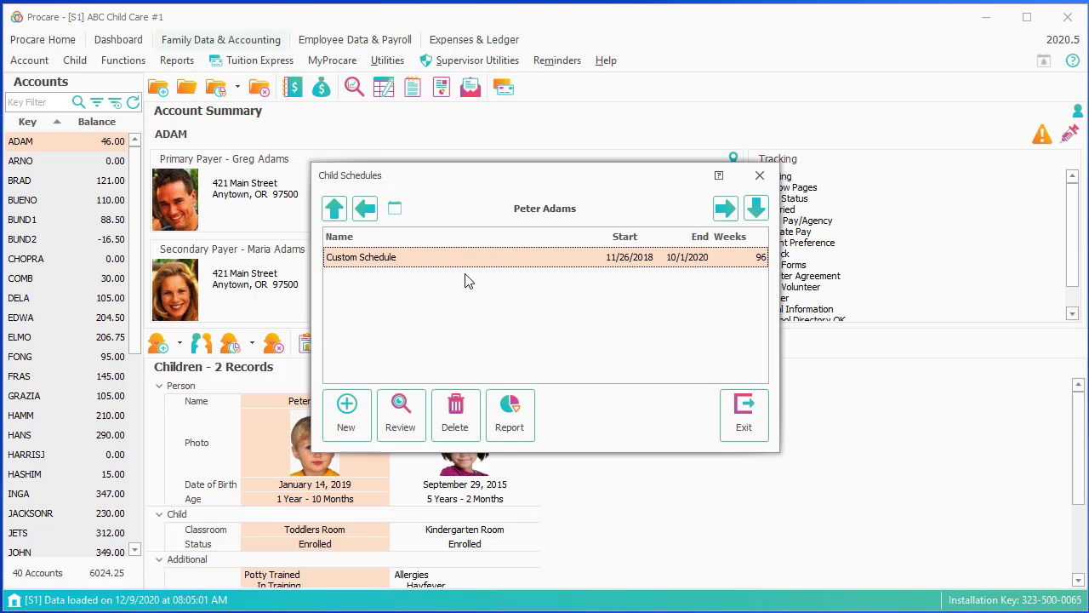
{"action": "double_click", "coordinate": [481, 259]}
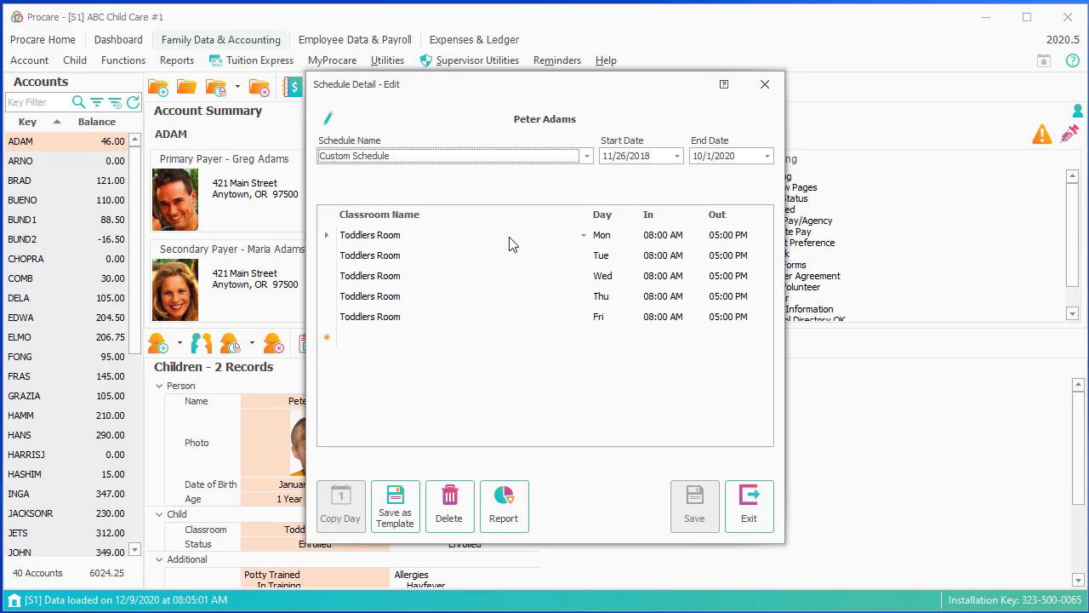
{"action": "left_click", "coordinate": [734, 278]}
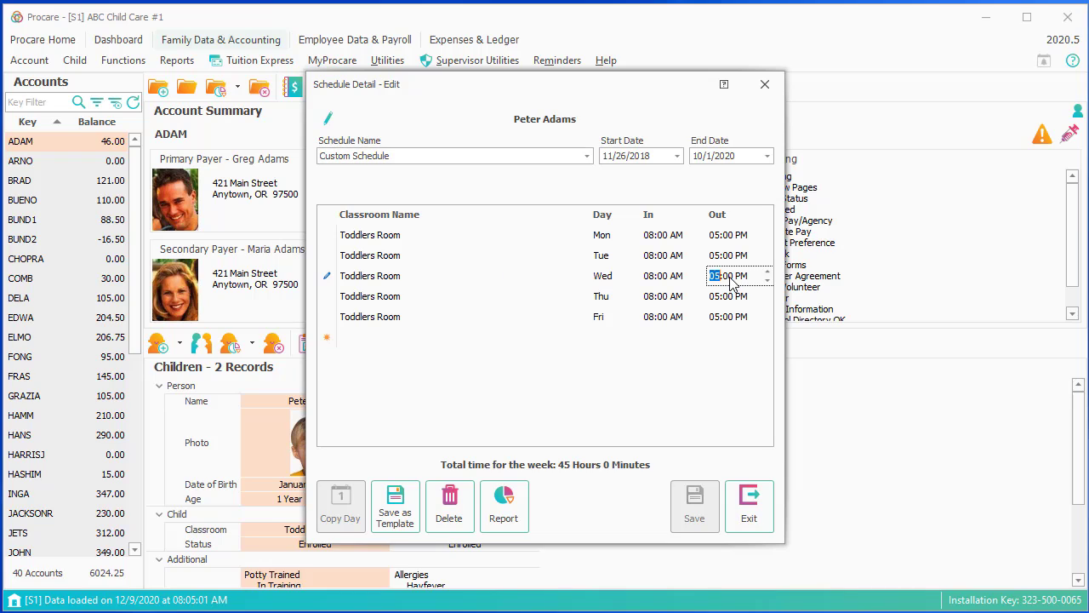
{"action": "left_click", "coordinate": [746, 503]}
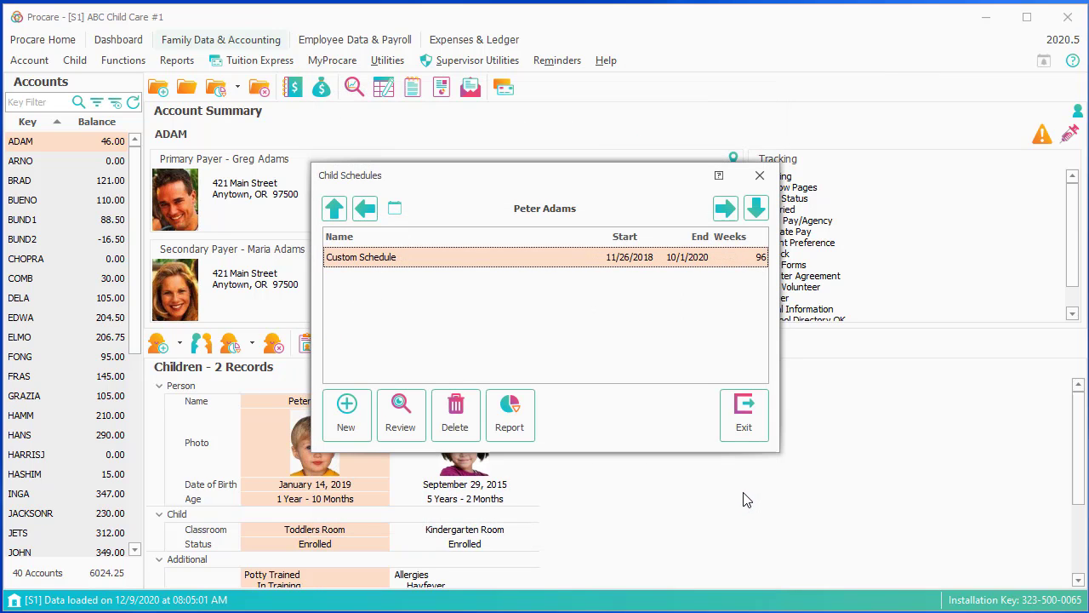
{"action": "left_click", "coordinate": [745, 417]}
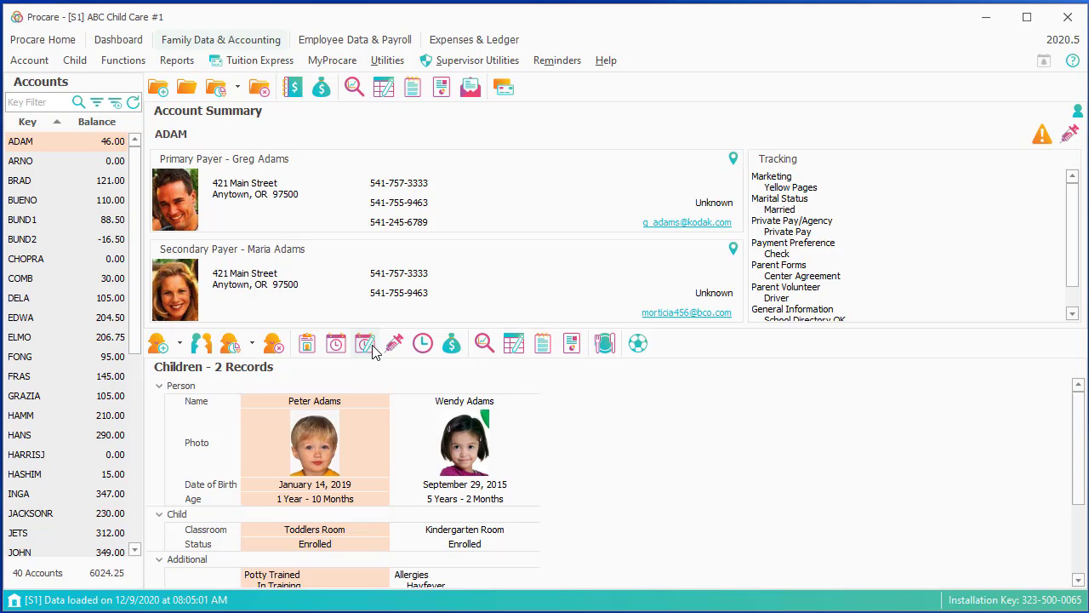
{"action": "left_click", "coordinate": [425, 353]}
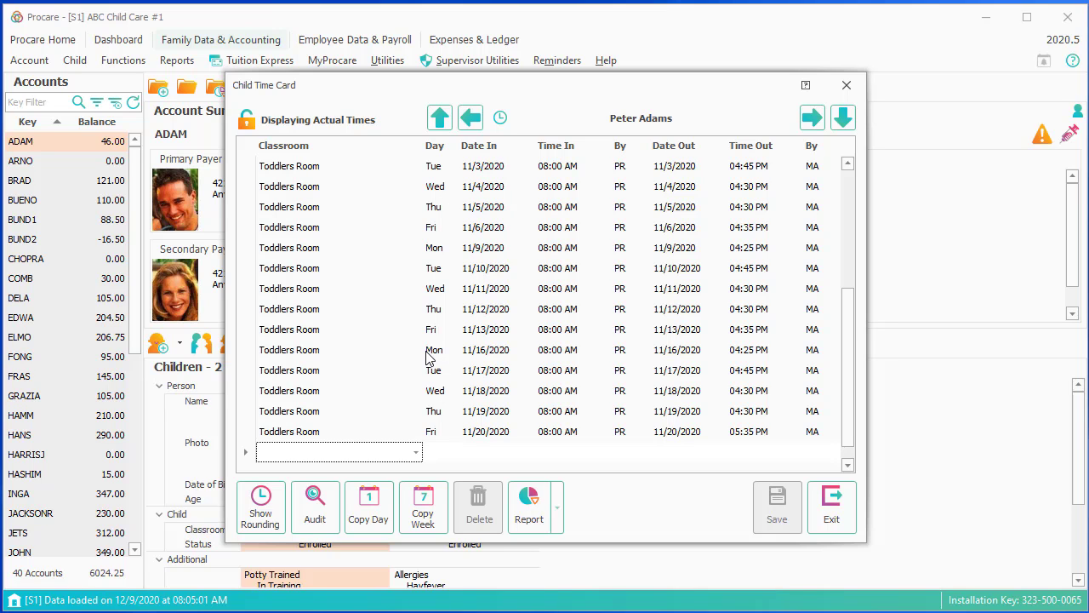
{"action": "left_click", "coordinate": [830, 509]}
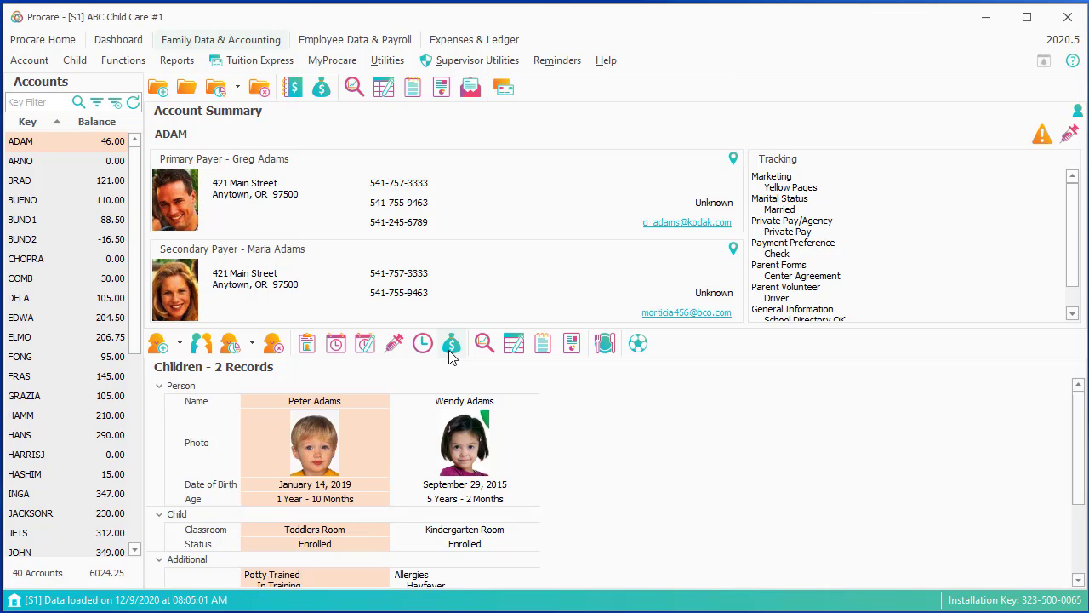
{"action": "left_click", "coordinate": [452, 344]}
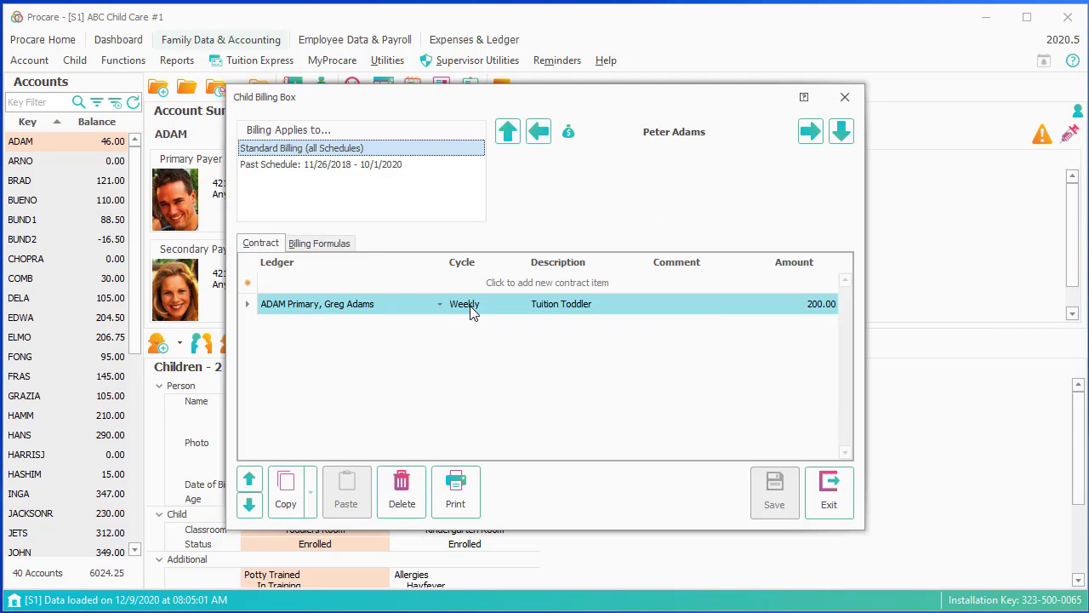
{"action": "left_click", "coordinate": [823, 504]}
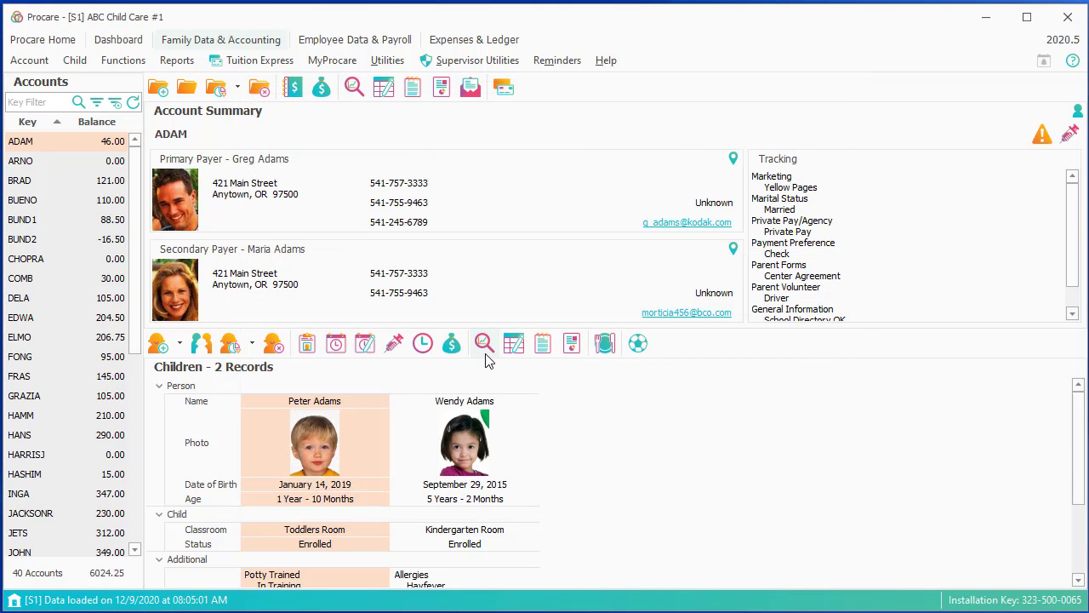